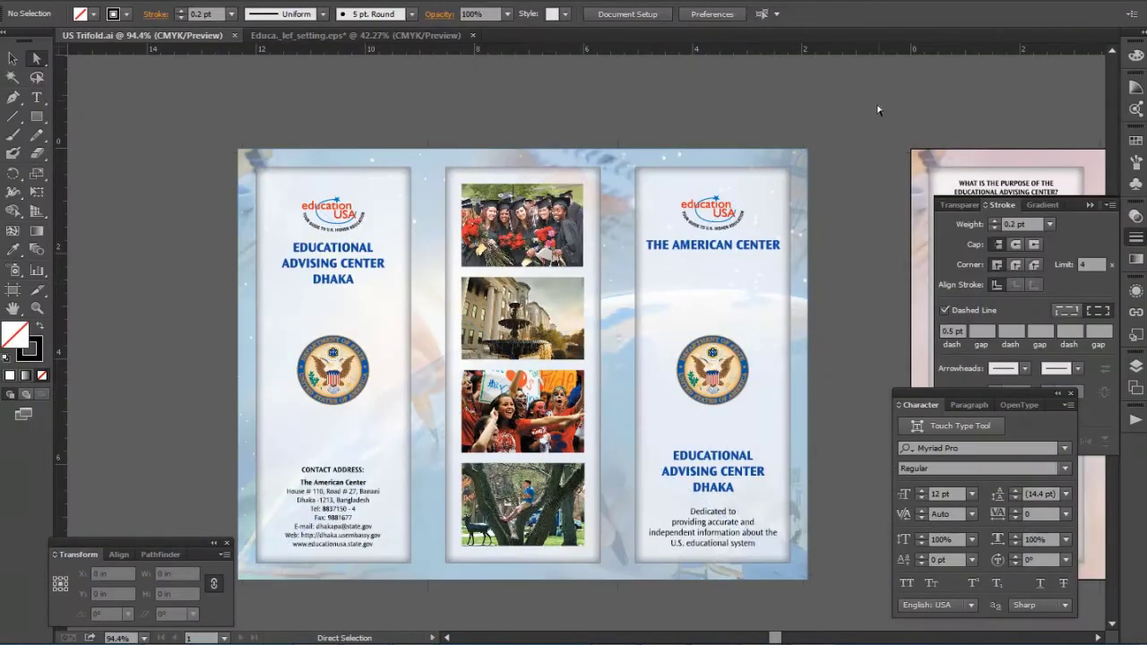
Look over the outside and inside pages of the trifold brochure
{"action": "scroll", "coordinate": [743, 189], "scroll_direction": "right", "scroll_amount": 6}
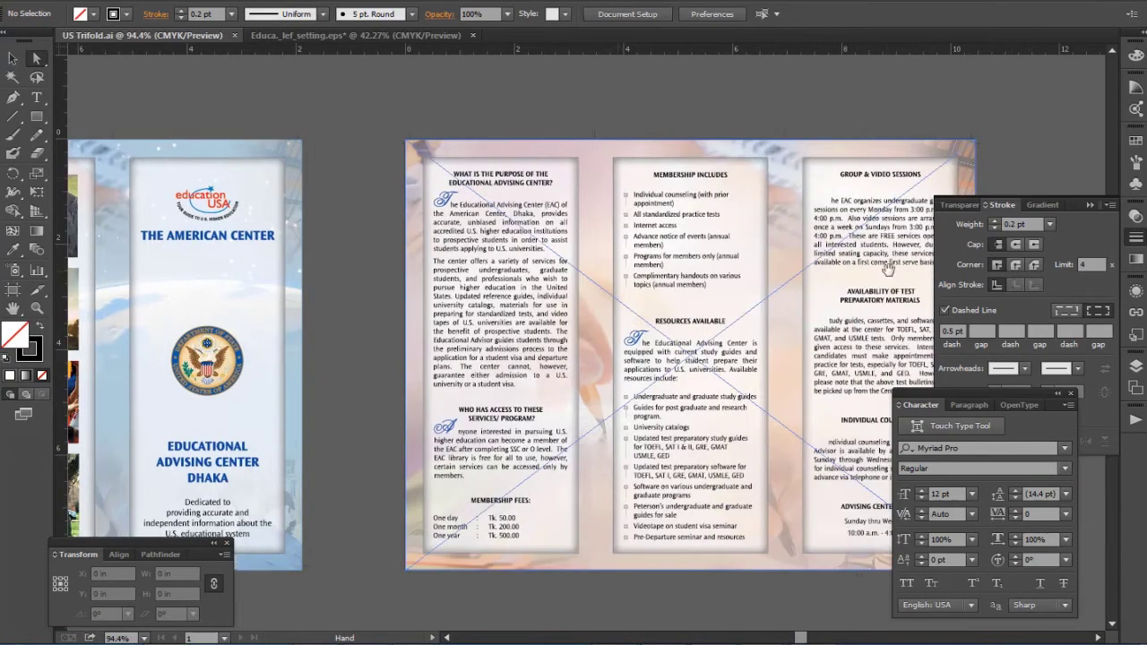
{"action": "left_click_drag", "start_coordinate": [739, 363], "coordinate": [564, 314]}
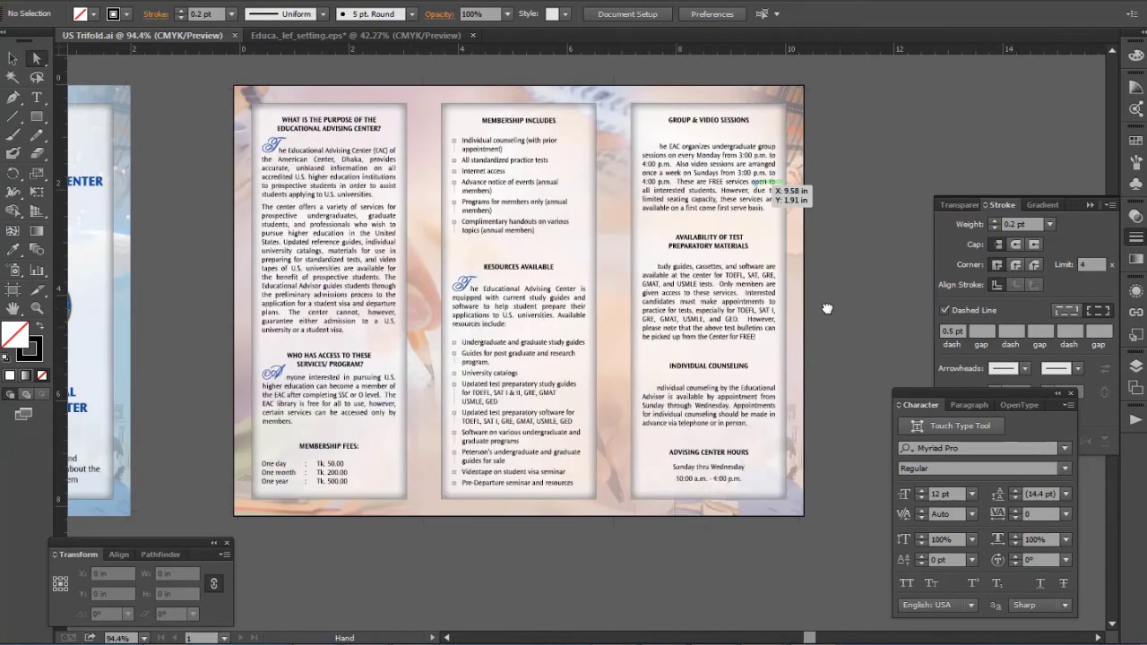
{"action": "left_click_drag", "start_coordinate": [702, 312], "coordinate": [874, 307]}
{"action": "scroll", "coordinate": [564, 302], "scroll_direction": "left", "scroll_amount": 4}
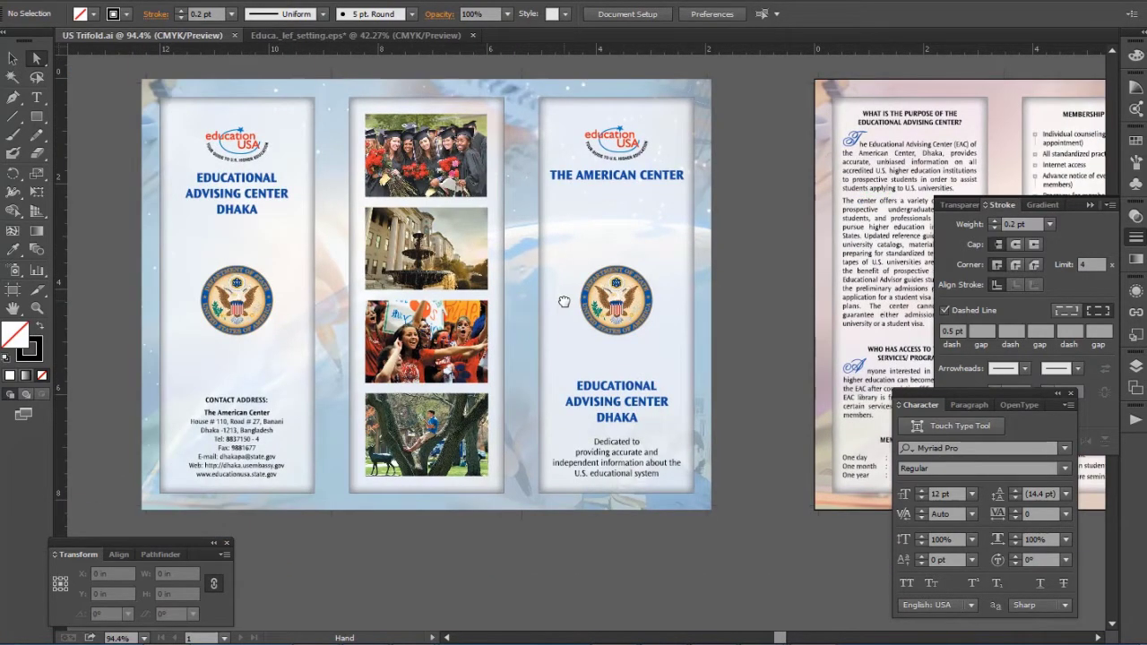
Inspect the dotted fold lines between the panels along the upper edge of the brochure's outside page
{"action": "key", "text": "ctrl+1"}
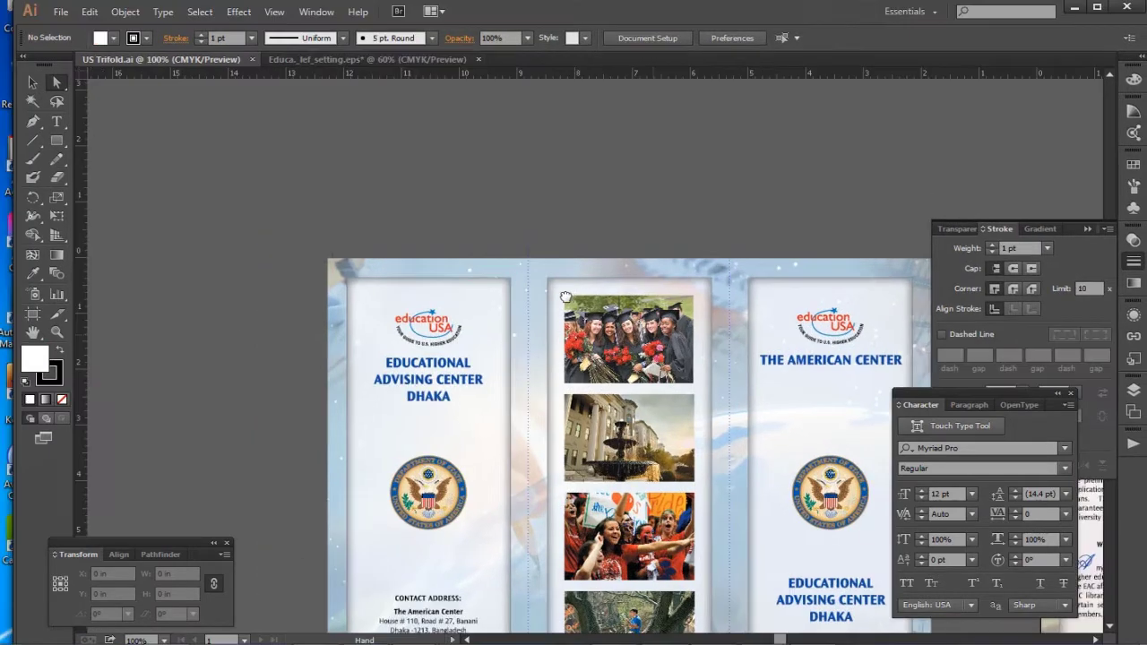
{"action": "left_click_drag", "start_coordinate": [657, 336], "coordinate": [565, 296]}
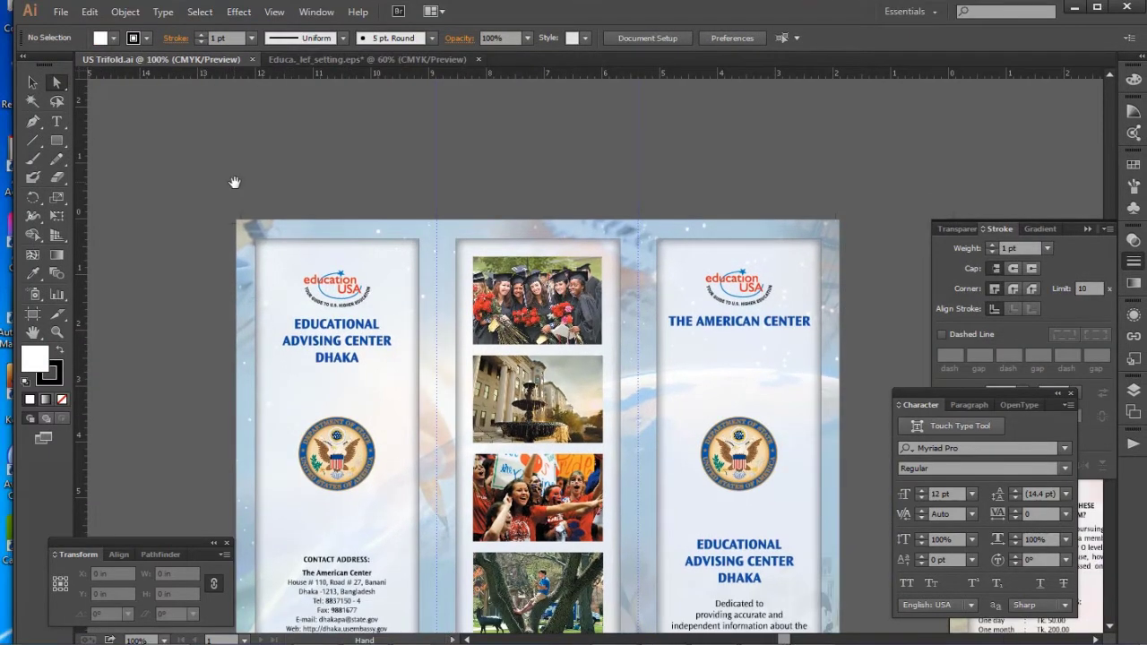
{"action": "left_click_drag", "start_coordinate": [215, 182], "coordinate": [453, 308]}
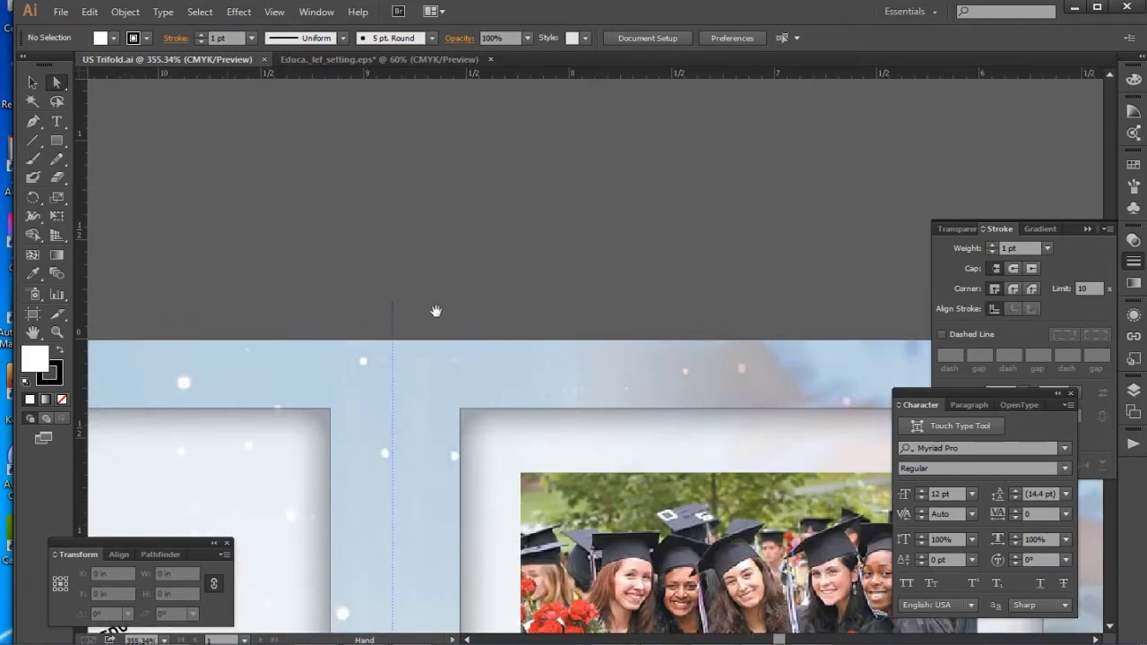
{"action": "left_click_drag", "start_coordinate": [332, 266], "coordinate": [582, 420]}
{"action": "left_click_drag", "start_coordinate": [676, 259], "coordinate": [244, 312]}
{"action": "key", "text": "ctrl+minus"}
{"action": "key", "text": "ctrl+minus"}
{"action": "key", "text": "ctrl+minus"}
{"action": "key", "text": "ctrl+minus"}
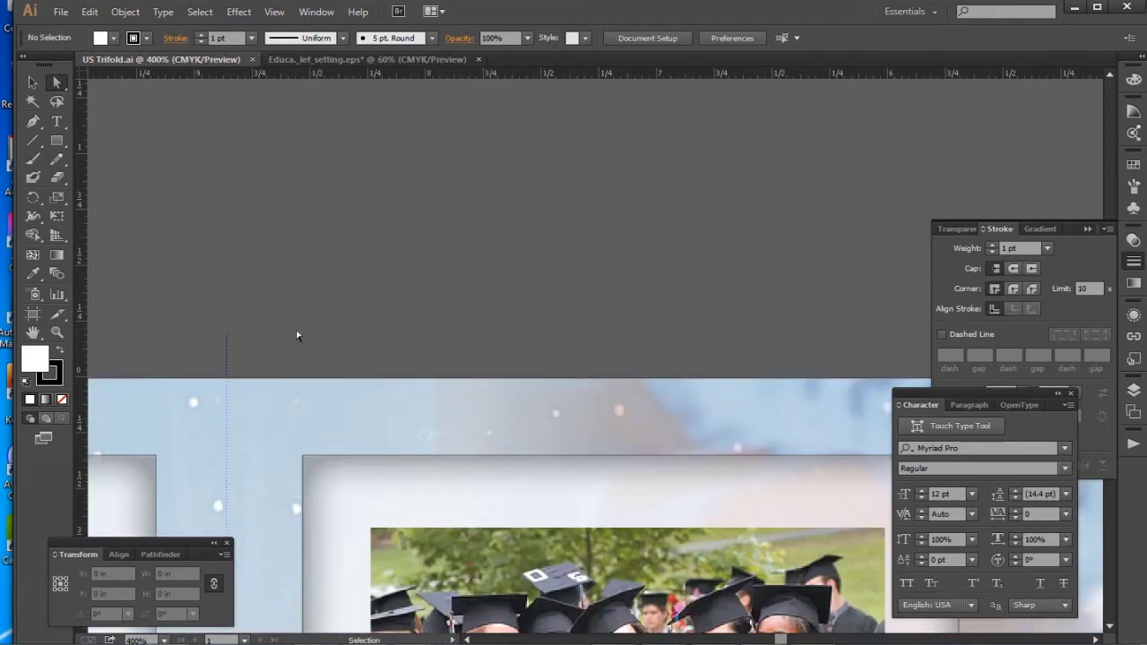
{"action": "key", "text": "ctrl+0"}
{"action": "left_click_drag", "start_coordinate": [339, 288], "coordinate": [699, 307]}
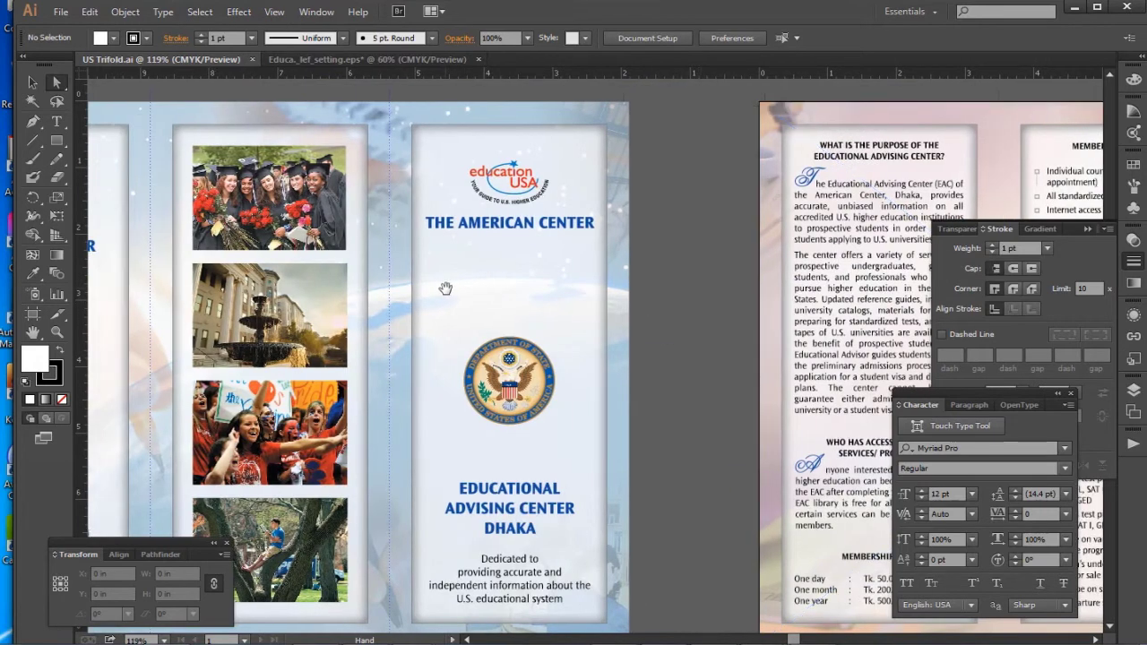
Bring up the standing trifold brochure mockup image, examine it, and return to the full US Trifold.ai layout
{"action": "mouse_move", "coordinate": [763, 644]}
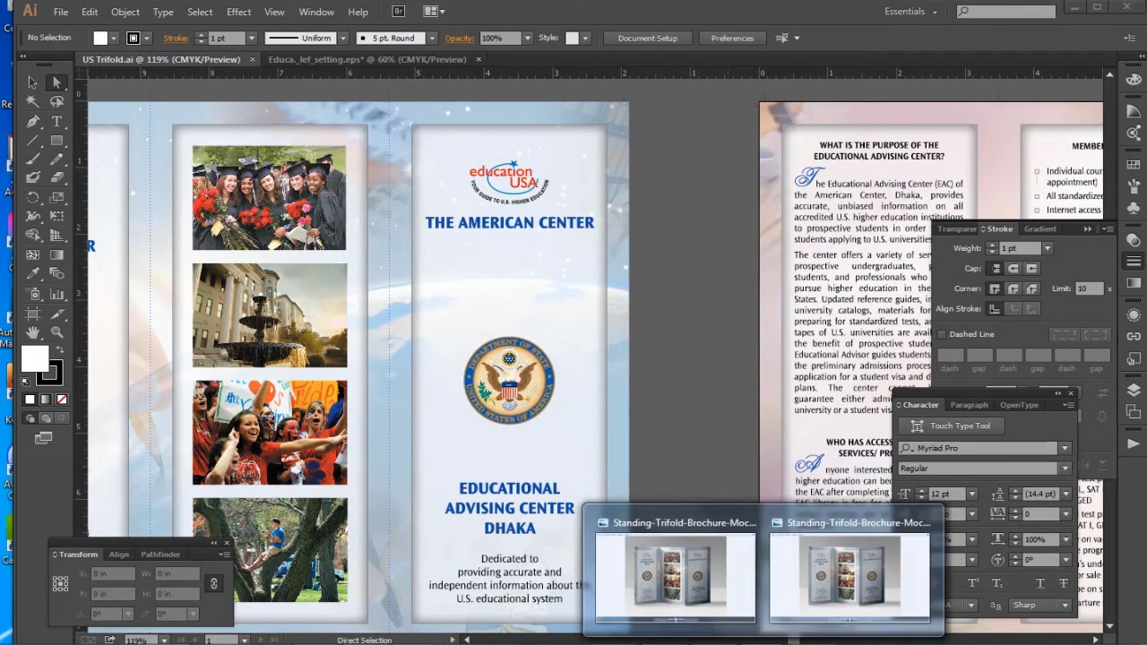
{"action": "left_click", "coordinate": [850, 574]}
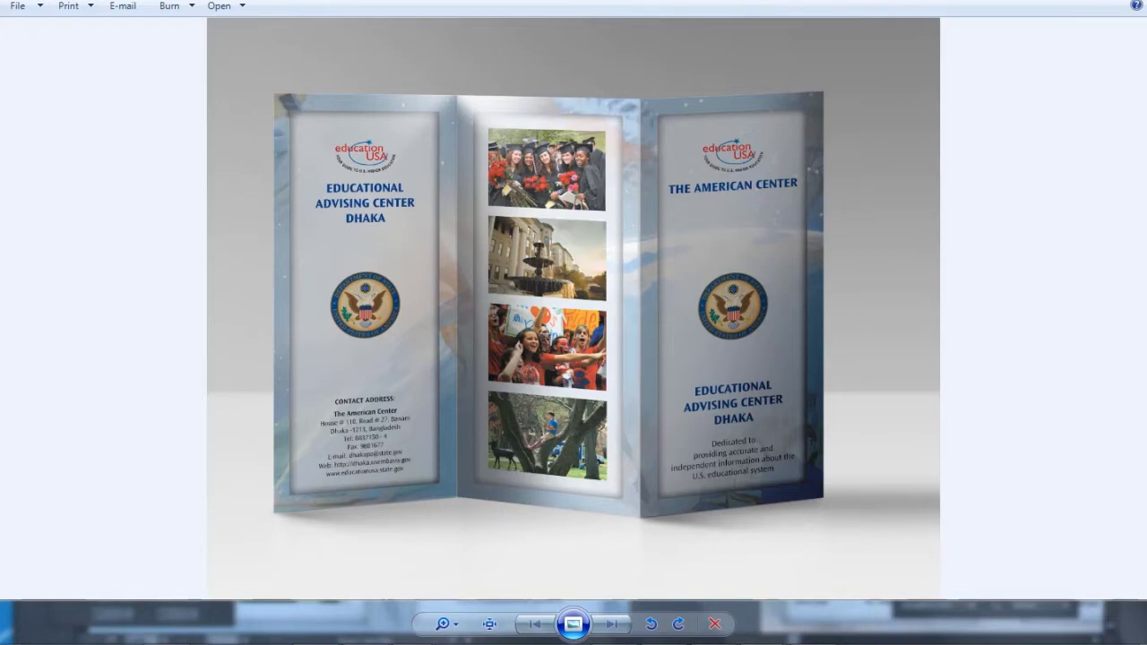
{"action": "key", "text": "alt+F4"}
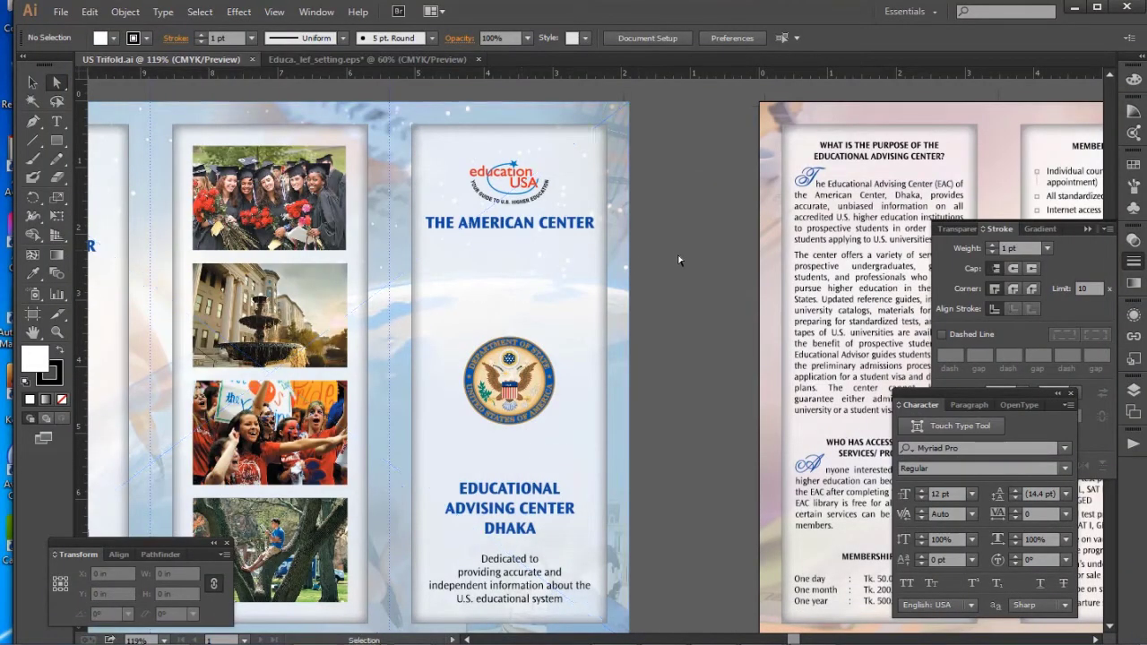
{"action": "key", "text": "ctrl+minus"}
{"action": "key", "text": "ctrl+minus"}
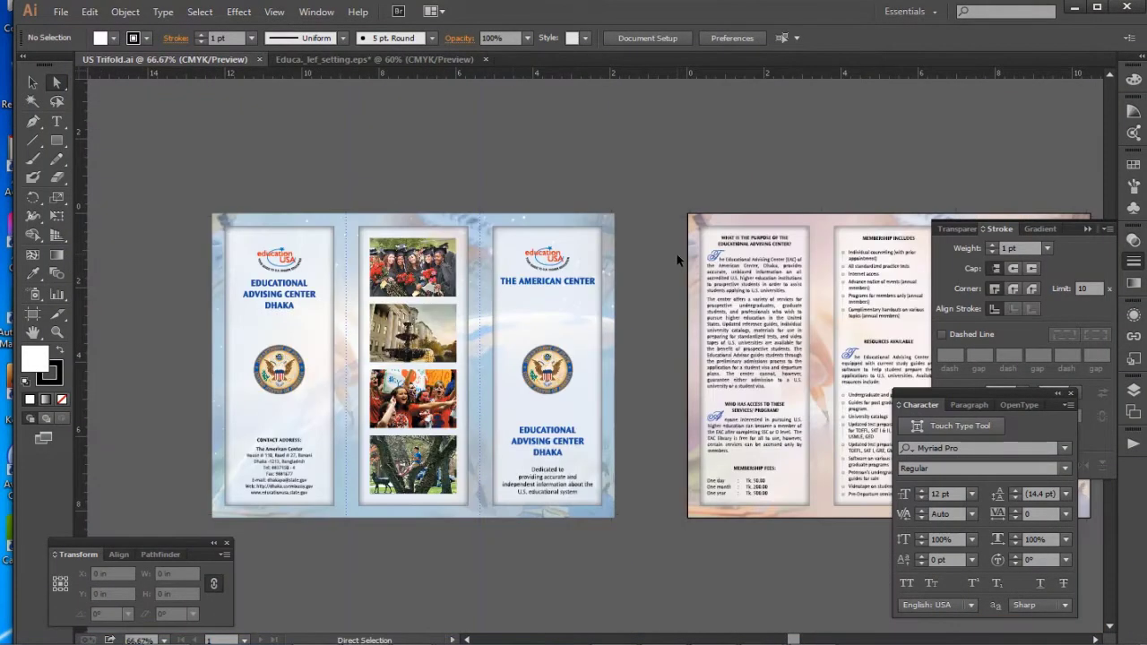
Copy the outside page's outline group into Educa._lef_setting.eps and place it in the upper half of the 11 x 17 in artboard
{"action": "key", "text": "v"}
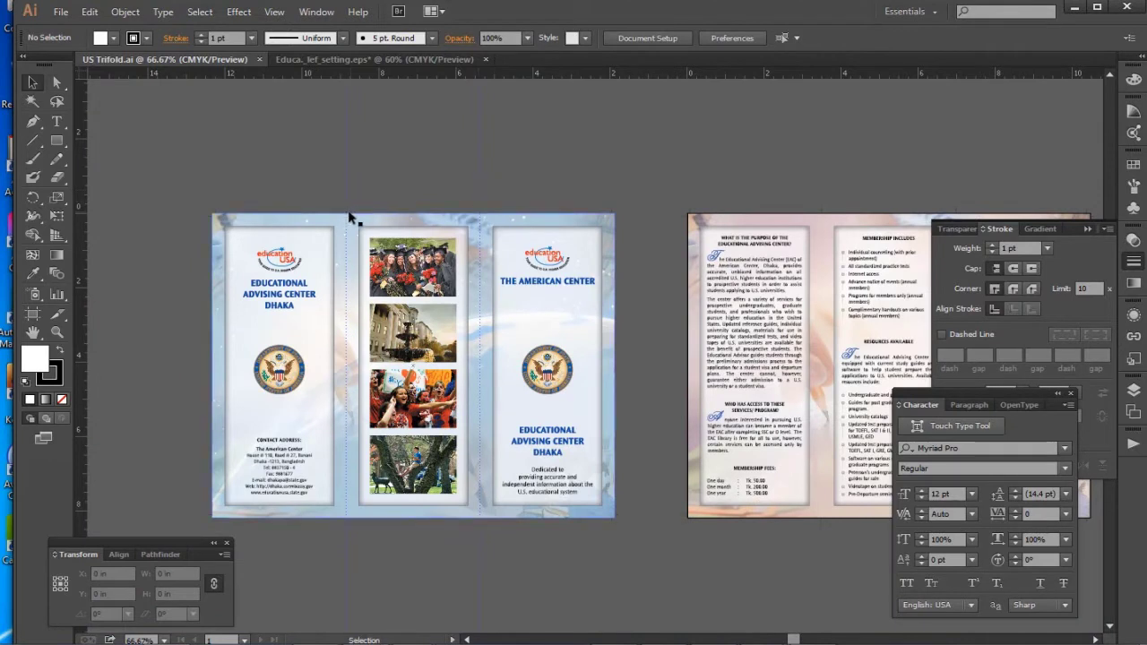
{"action": "left_click", "coordinate": [347, 214]}
{"action": "key", "text": "v"}
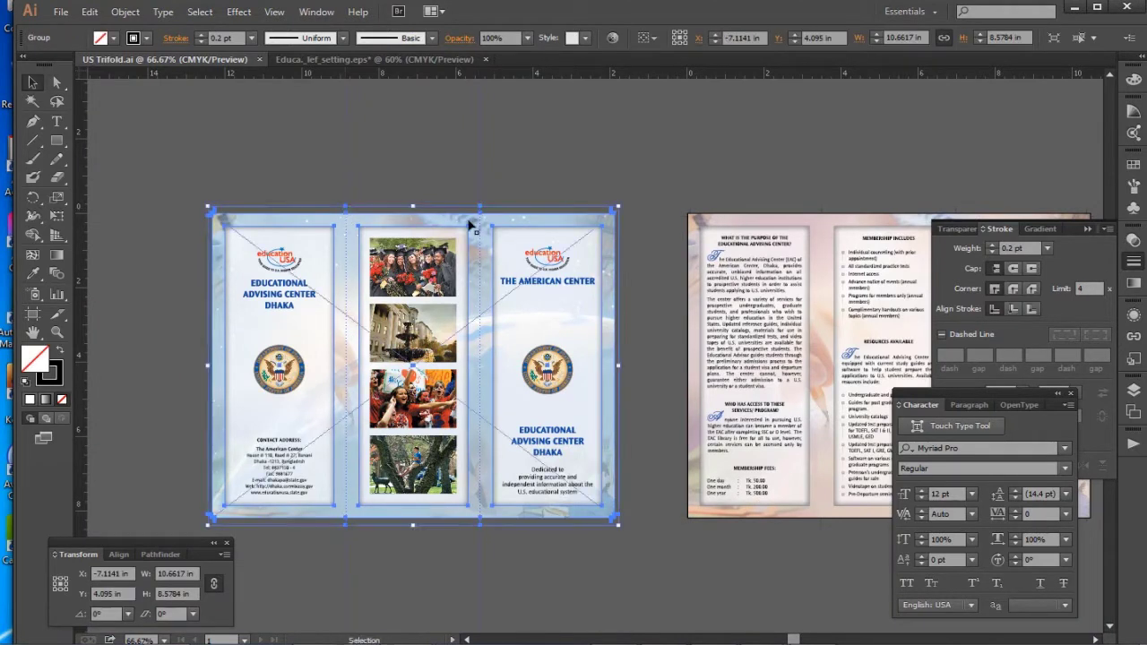
{"action": "left_click", "coordinate": [363, 61]}
{"action": "left_click", "coordinate": [32, 313]}
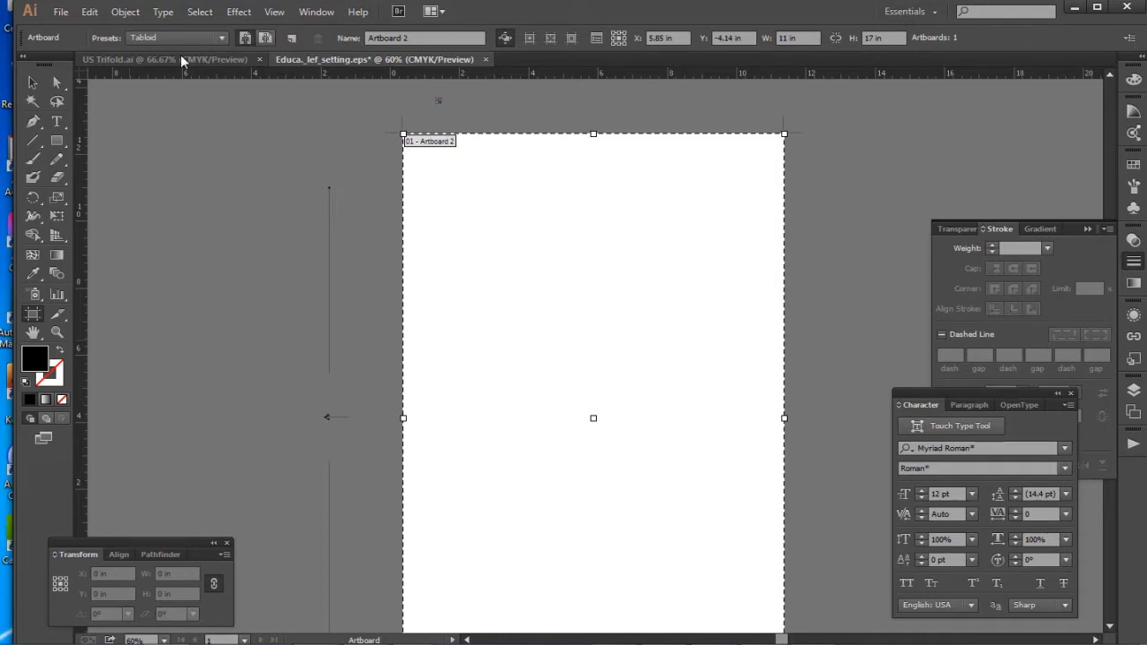
{"action": "key", "text": "v"}
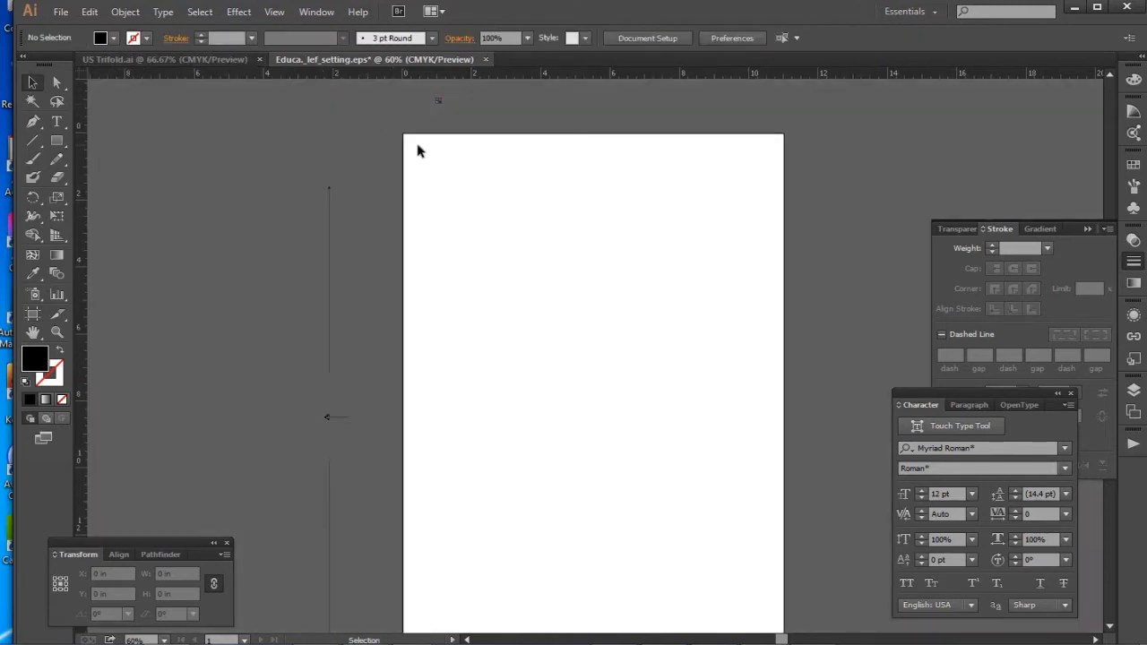
{"action": "key", "text": "ctrl+v"}
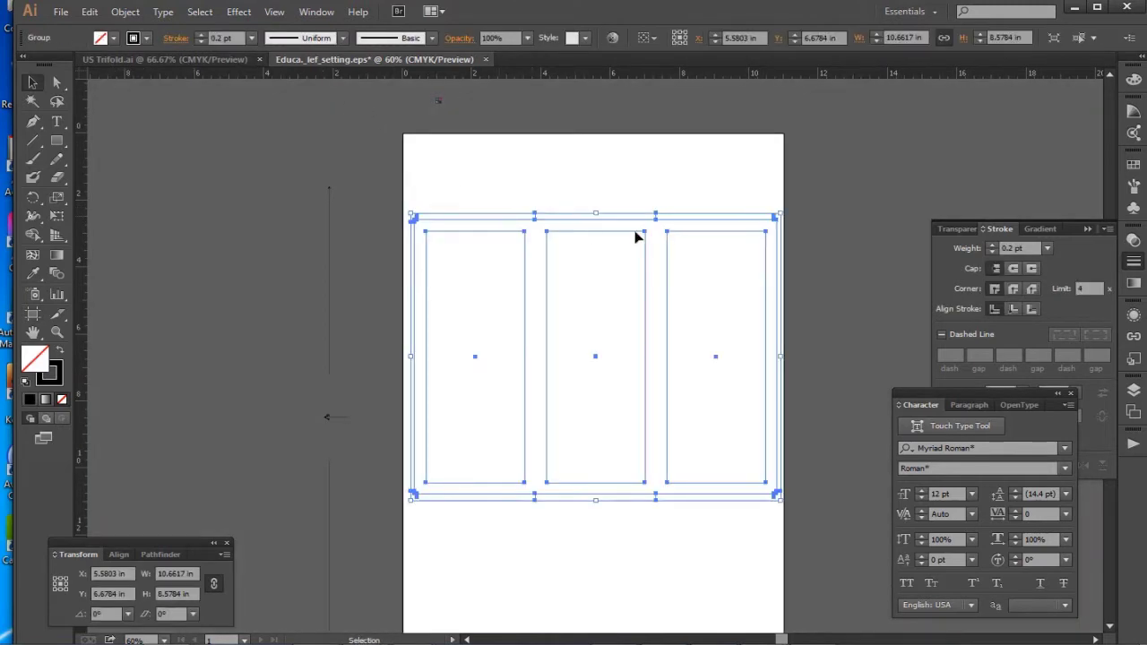
{"action": "left_click_drag", "start_coordinate": [636, 173], "coordinate": [638, 168]}
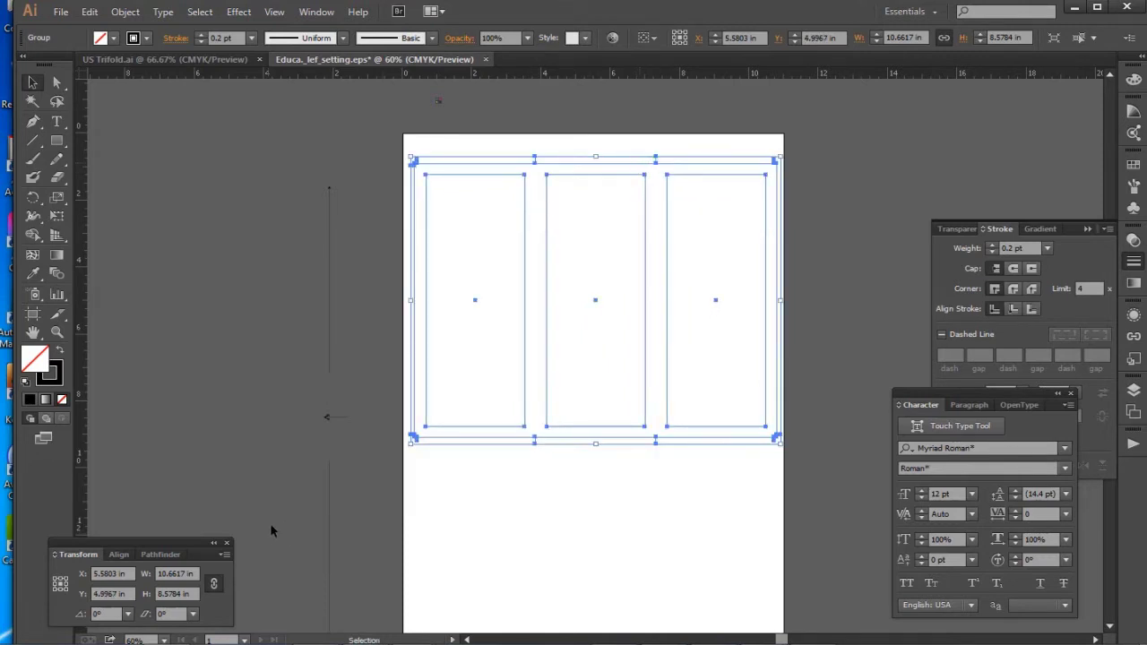
Rotate the pasted outline group by 180° and move it up close to the artboard's upper edge
{"action": "left_click", "coordinate": [202, 61]}
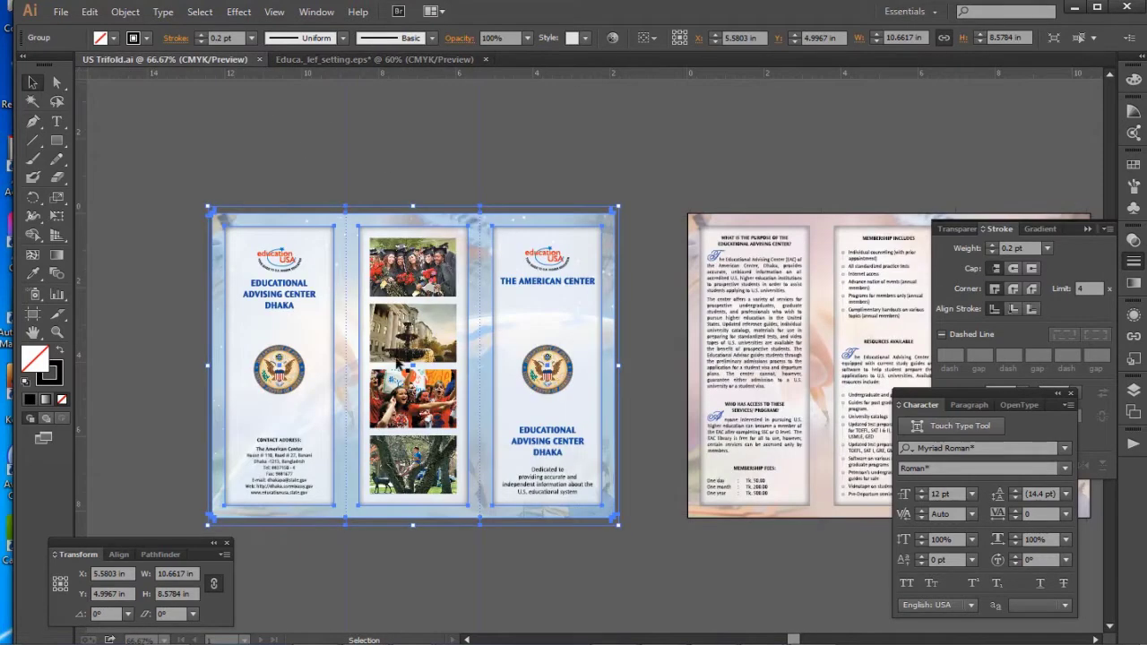
{"action": "left_click", "coordinate": [360, 58]}
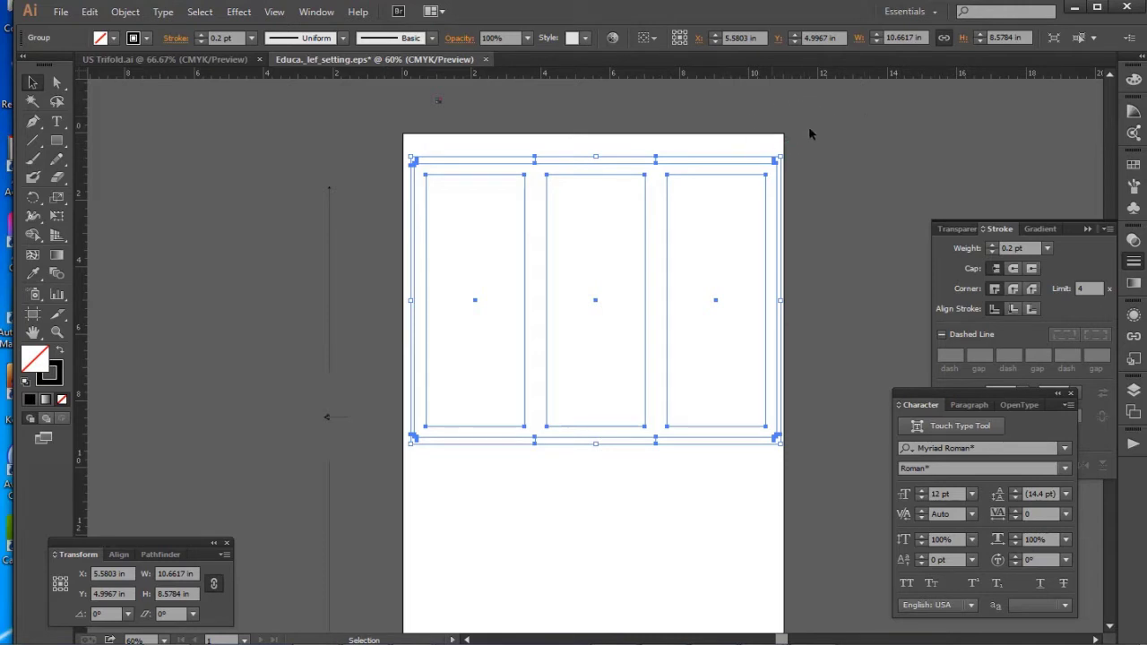
{"action": "left_click", "coordinate": [103, 614]}
{"action": "type", "text": "180"}
{"action": "key", "text": "Return"}
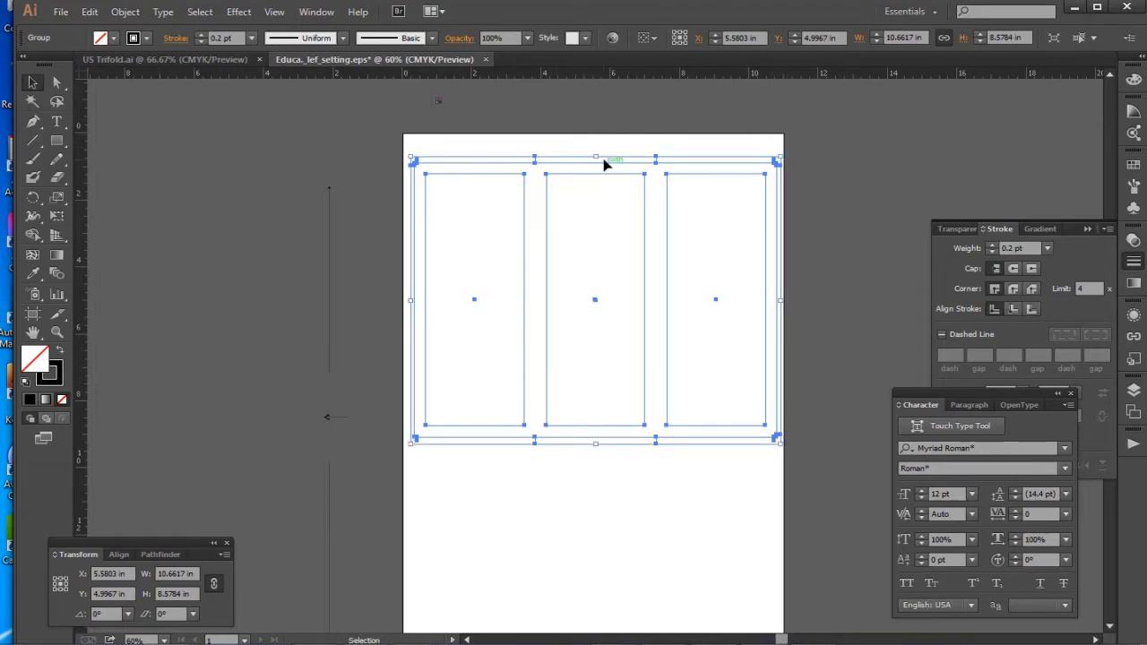
{"action": "left_click_drag", "start_coordinate": [604, 168], "coordinate": [604, 152]}
{"action": "left_click", "coordinate": [883, 244]}
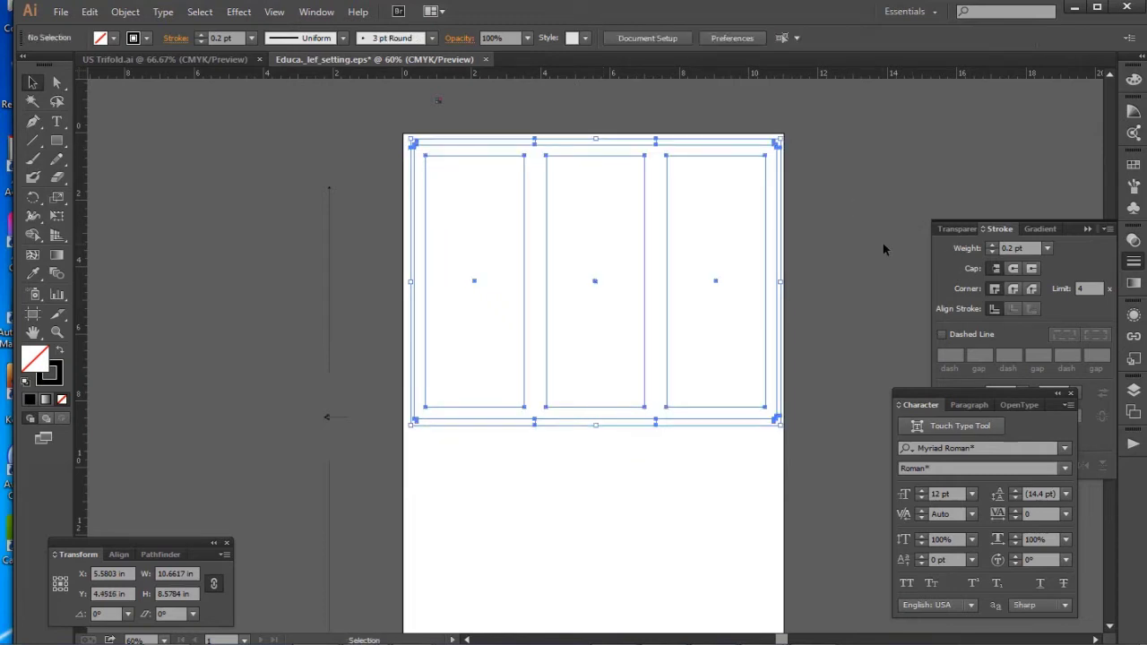
Copy the inside page's outline group from US Trifold.ai into Educa._lef_setting.eps and place it just below the first outline
{"action": "left_click", "coordinate": [223, 64]}
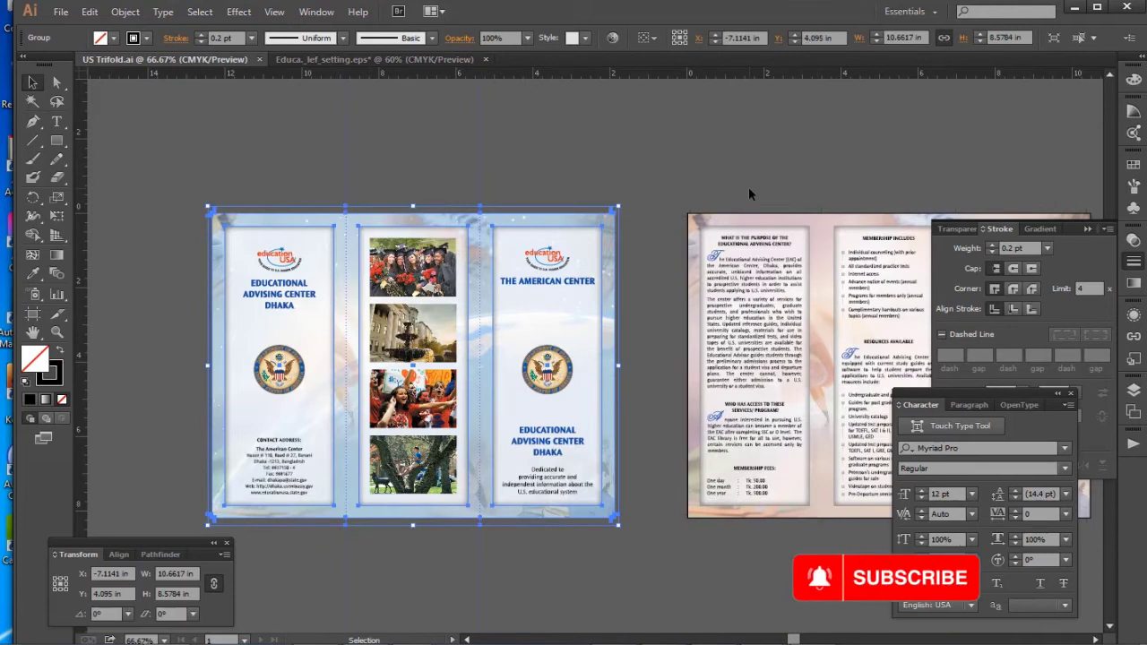
{"action": "left_click", "coordinate": [691, 215]}
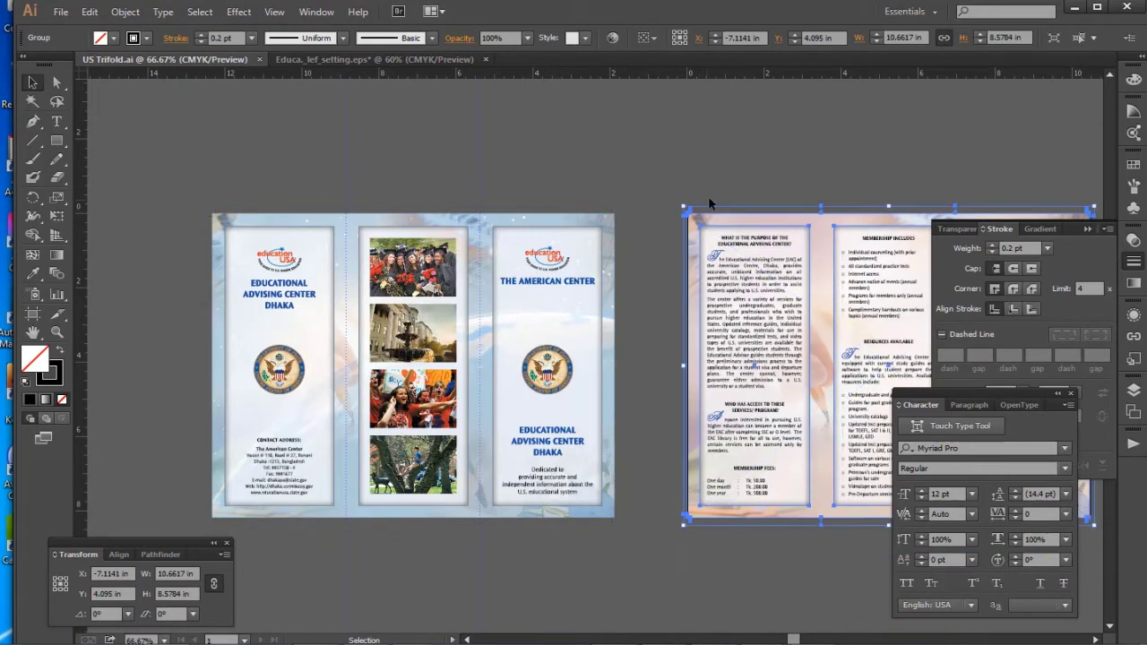
{"action": "left_click", "coordinate": [375, 59]}
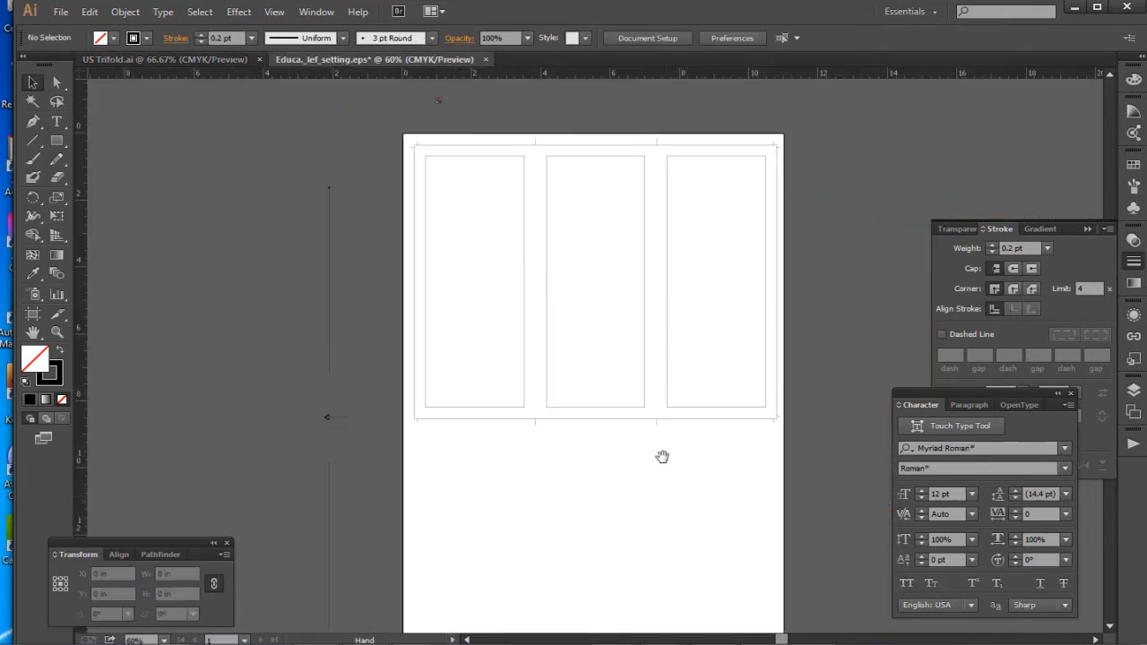
{"action": "scroll", "coordinate": [666, 243], "scroll_direction": "down", "scroll_amount": 5}
{"action": "key", "text": "ctrl+v"}
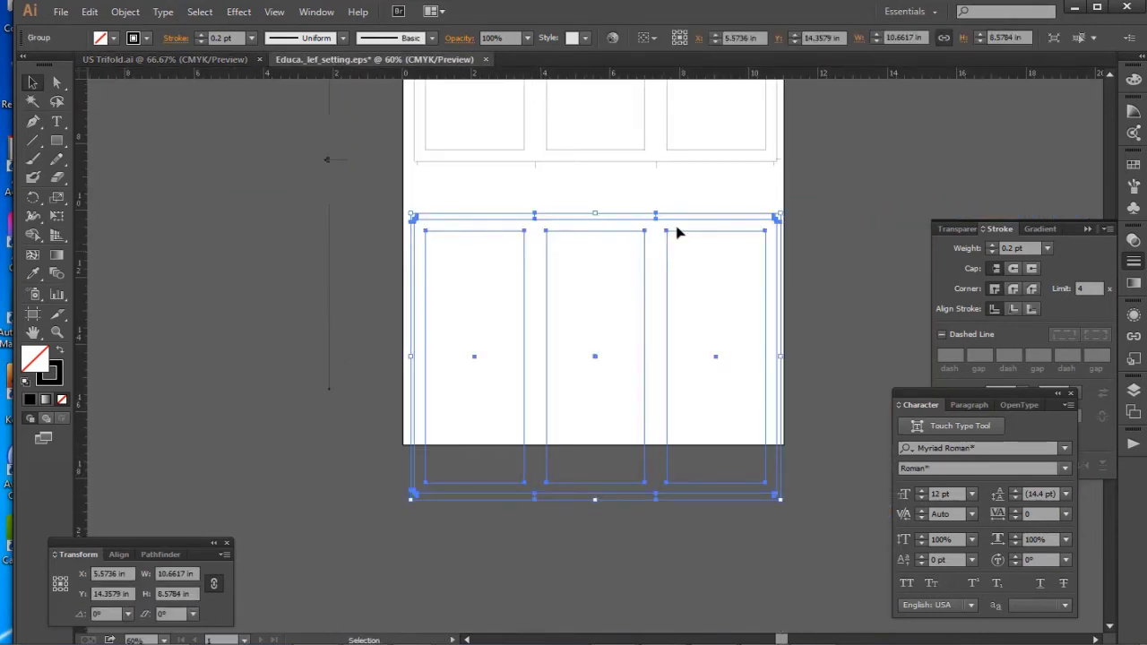
{"action": "left_click_drag", "start_coordinate": [678, 224], "coordinate": [641, 204]}
Try to delete the crop and fold marks in the gap between the upper and lower outlines
{"action": "key", "text": "a"}
{"action": "left_click", "coordinate": [413, 170]}
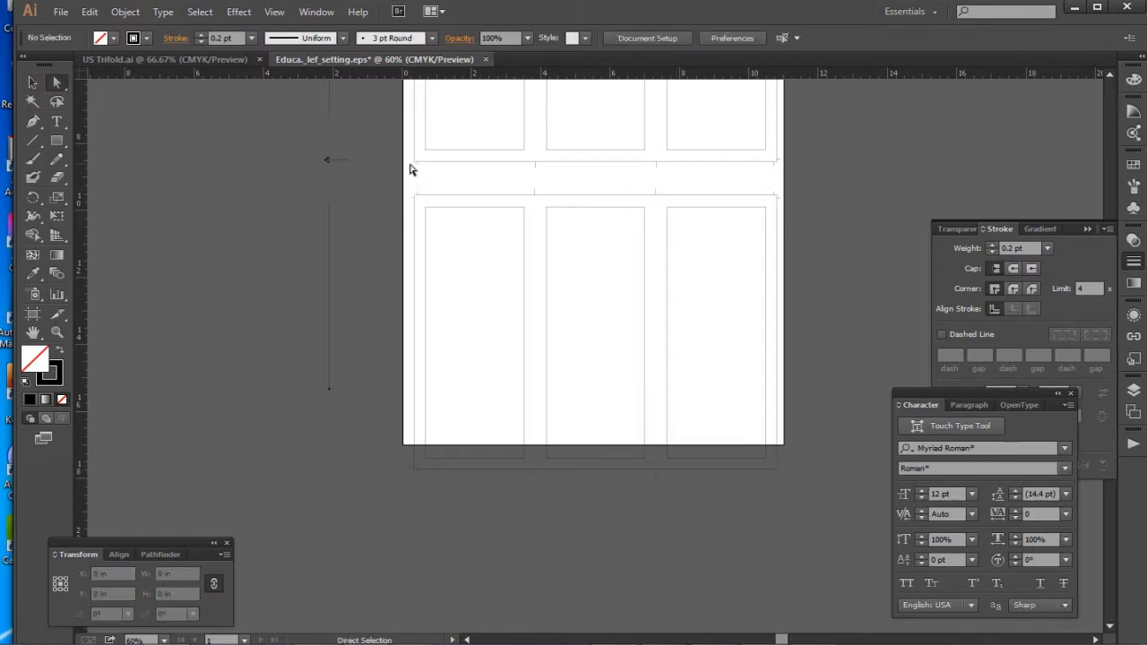
{"action": "left_click_drag", "start_coordinate": [528, 193], "coordinate": [806, 199]}
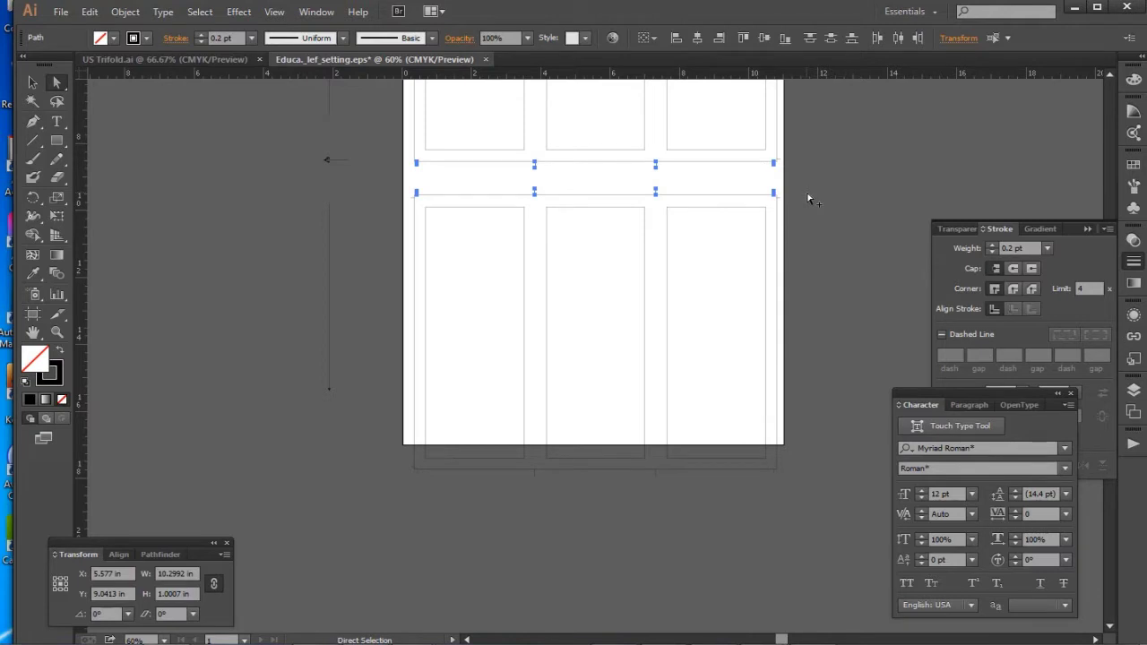
{"action": "key", "text": "a"}
{"action": "left_click", "coordinate": [807, 199]}
{"action": "key", "text": "v"}
{"action": "left_click", "coordinate": [507, 196]}
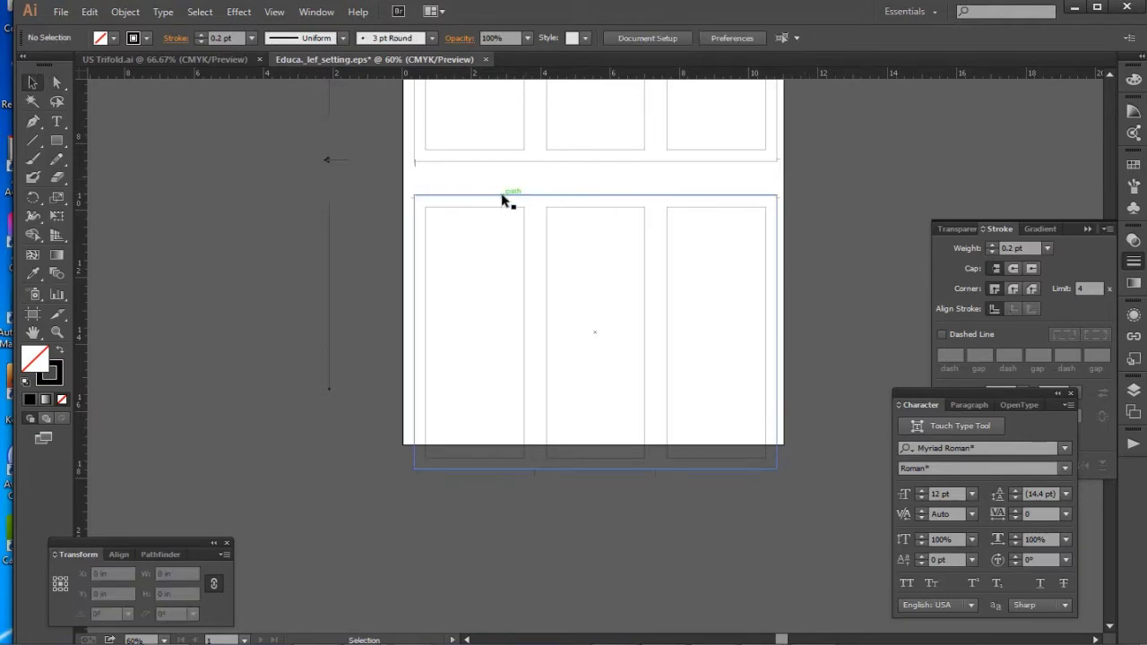
{"action": "left_click_drag", "start_coordinate": [453, 126], "coordinate": [664, 256]}
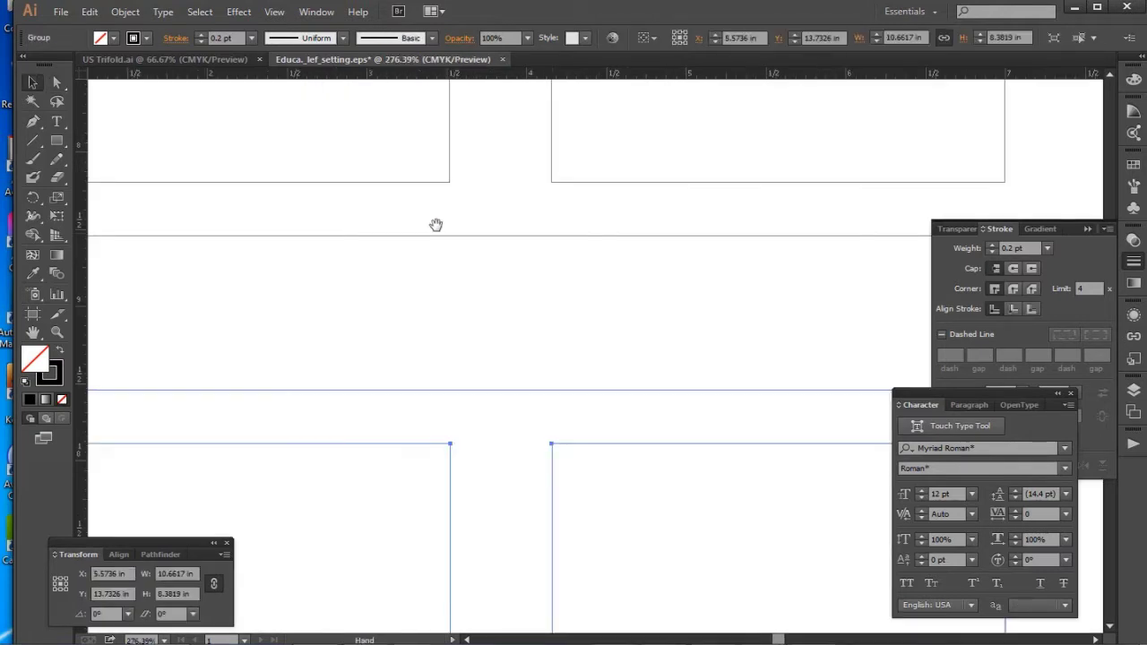
{"action": "scroll", "coordinate": [874, 273], "scroll_direction": "left", "scroll_amount": 10}
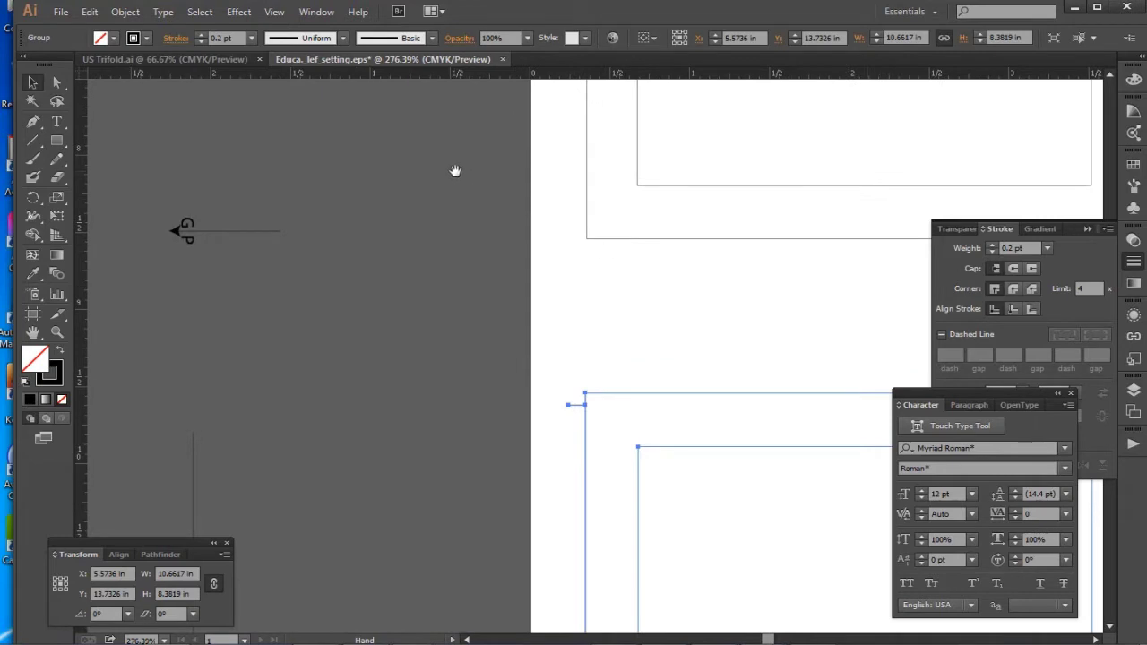
Undo the deletion of the marks between the two outlines and clear the selection
{"action": "key", "text": "ctrl+z"}
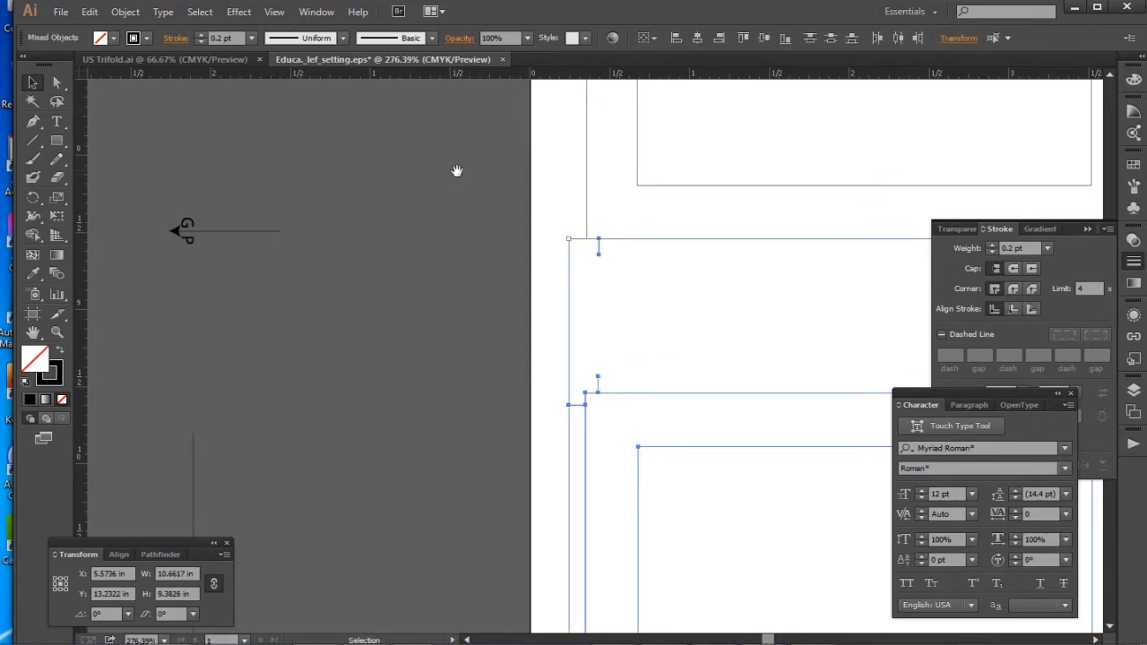
{"action": "left_click", "coordinate": [458, 168]}
{"action": "key", "text": "ctrl+0"}
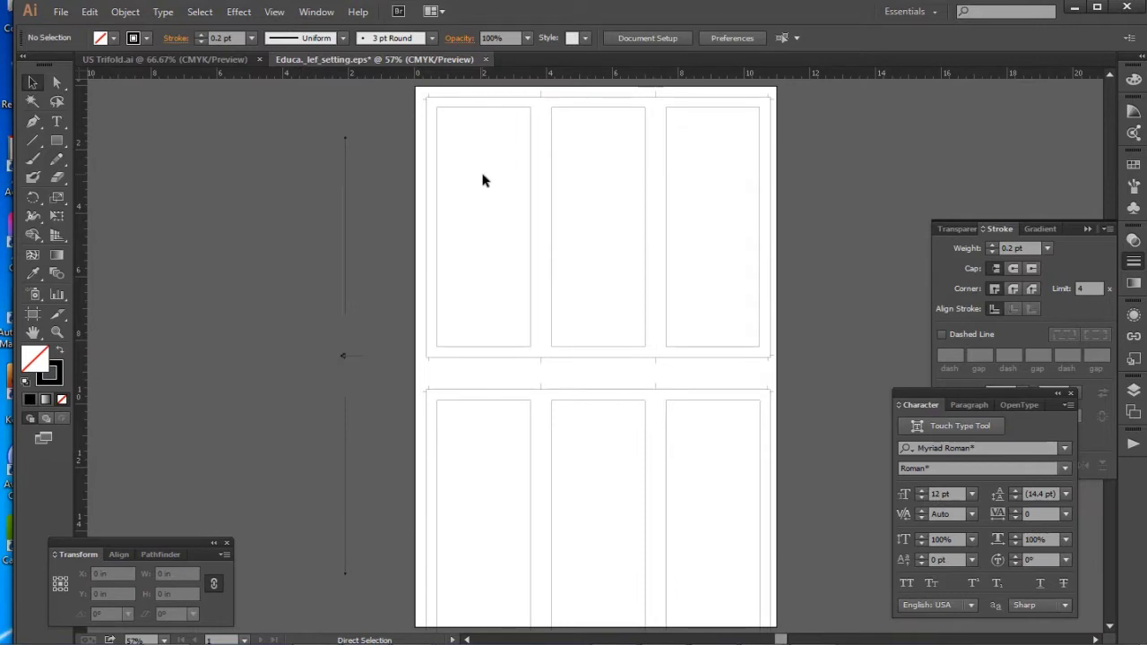
Delete the vertical crop and fold marks in the gap between the upper and lower outlines
{"action": "left_click_drag", "start_coordinate": [517, 453], "coordinate": [566, 403]}
{"action": "key", "text": "ctrl+space"}
{"action": "left_click_drag", "start_coordinate": [377, 196], "coordinate": [973, 403]}
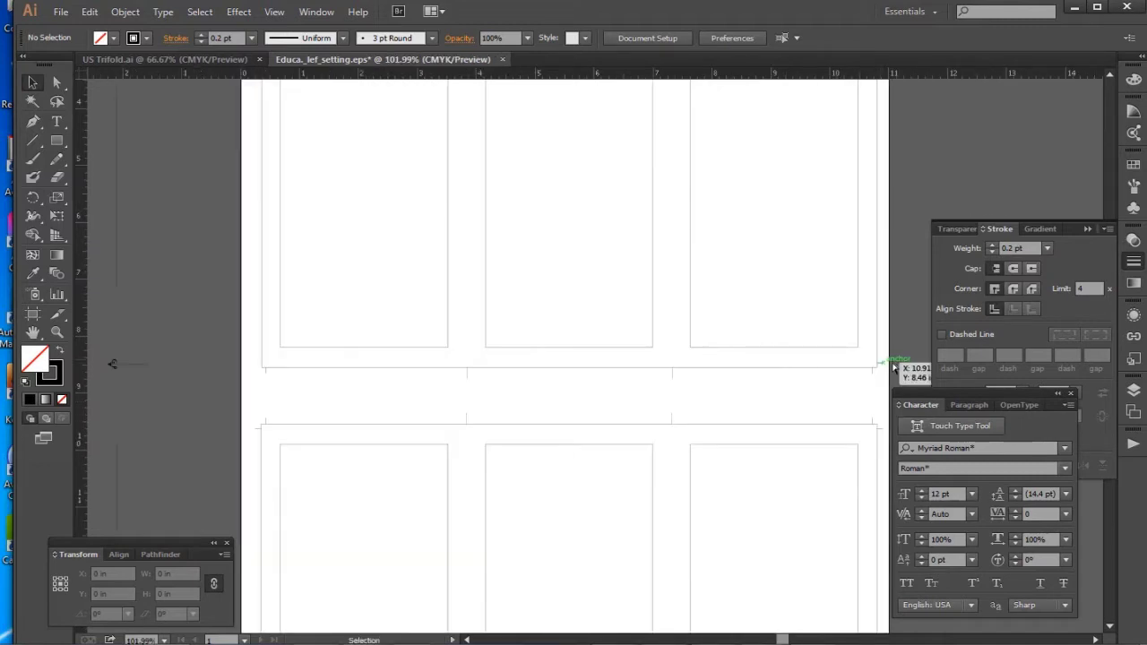
{"action": "left_click_drag", "start_coordinate": [248, 412], "coordinate": [273, 377]}
{"action": "key", "text": "v"}
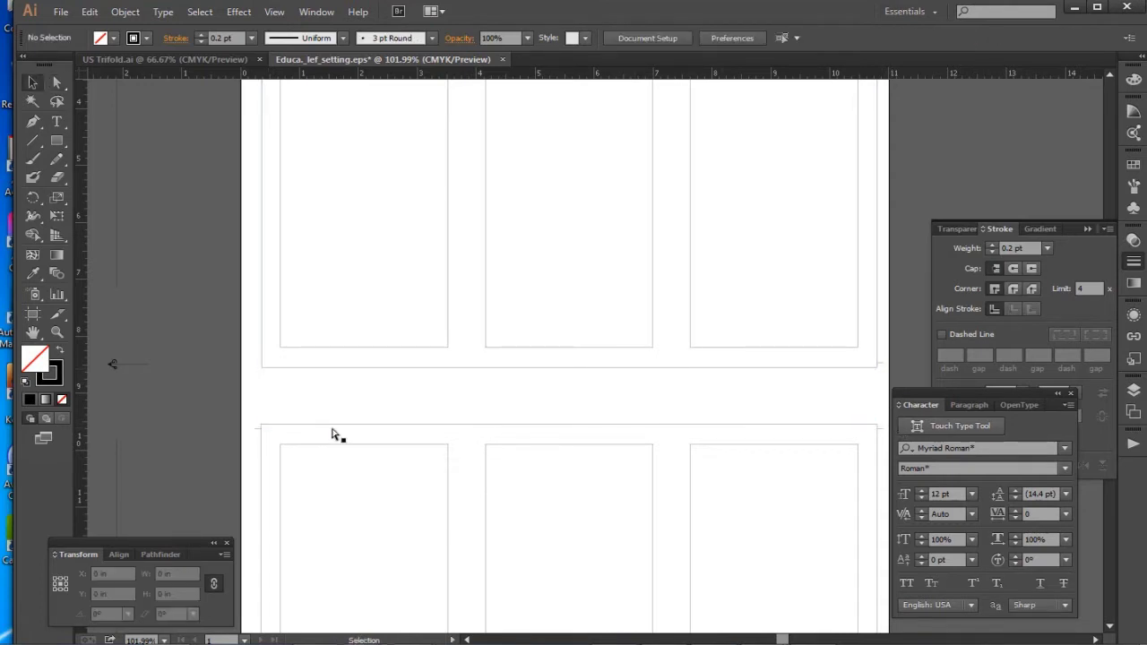
Move the lower outline group up until its top edge snaps onto the upper outline's bottom edge
{"action": "left_click", "coordinate": [333, 431]}
{"action": "left_click_drag", "start_coordinate": [242, 312], "coordinate": [350, 440]}
{"action": "left_click_drag", "start_coordinate": [516, 549], "coordinate": [516, 309]}
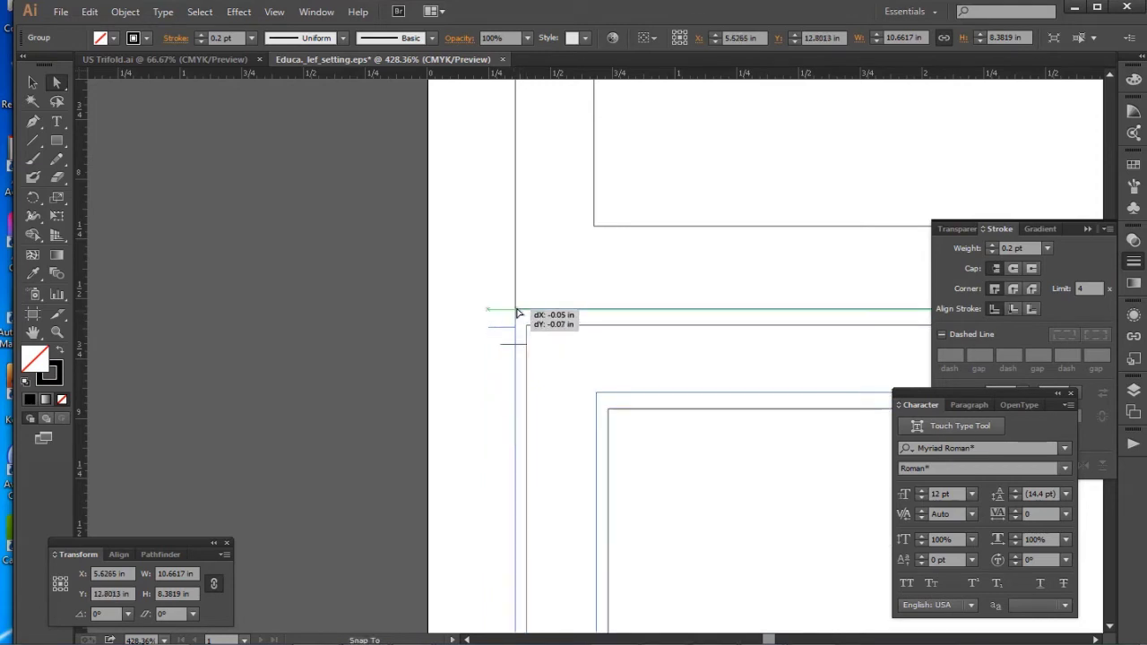
{"action": "left_click", "coordinate": [389, 320]}
{"action": "key", "text": "ctrl+0"}
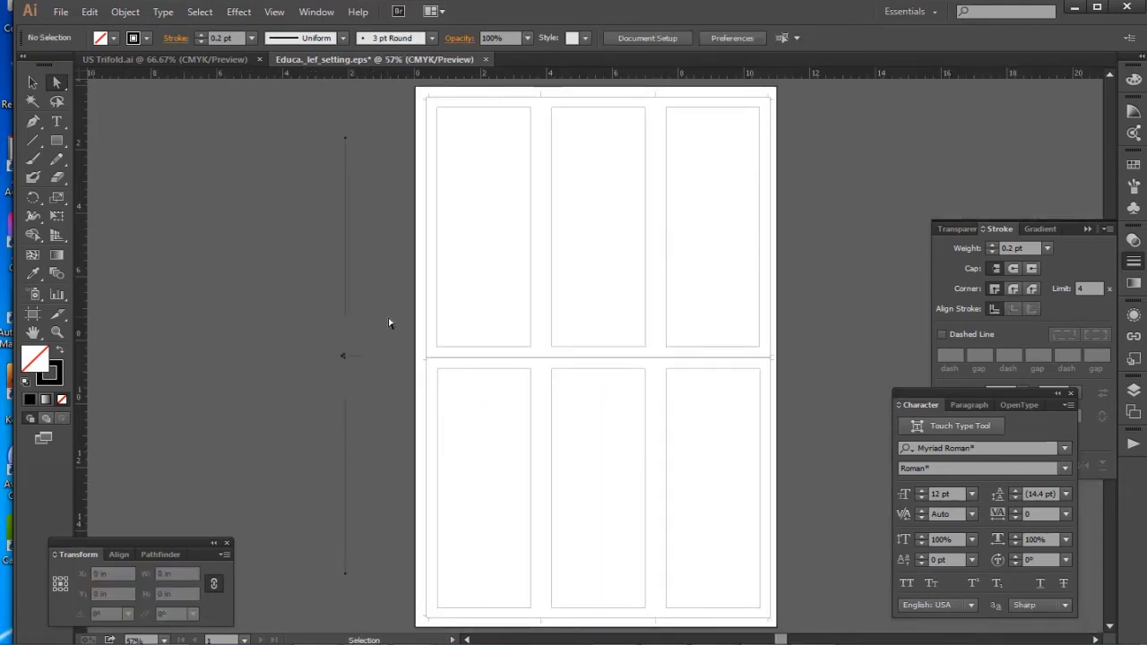
Select the upper and lower outline groups together and convert them to guides
{"action": "key", "text": "v"}
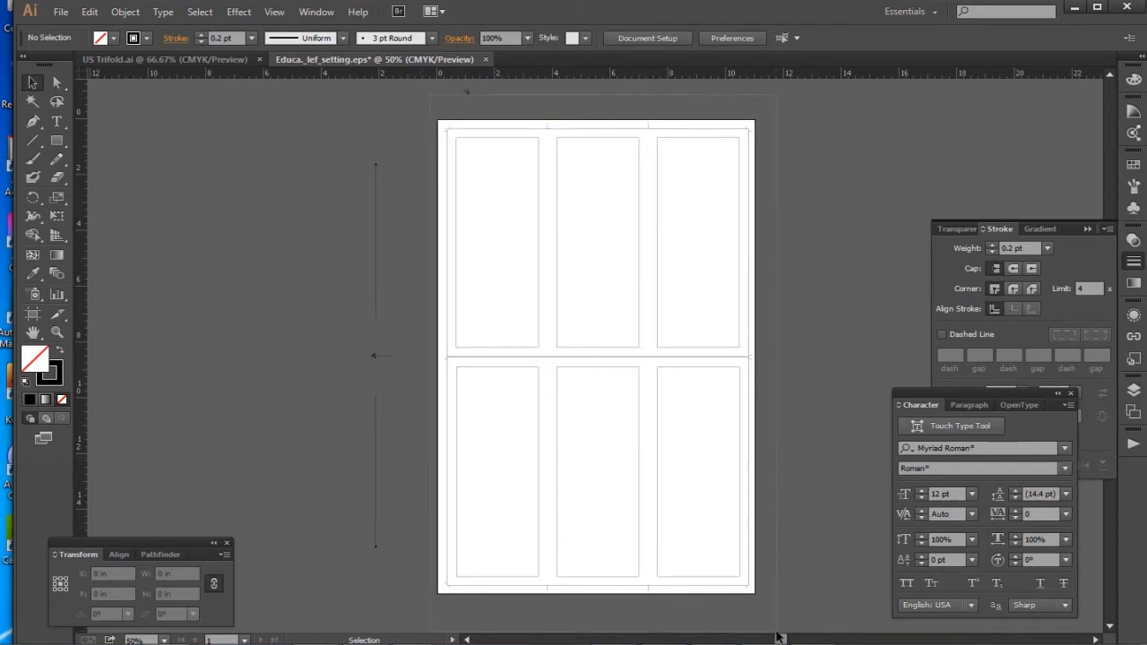
{"action": "key", "text": "ctrl+a"}
{"action": "left_click", "coordinate": [834, 323]}
{"action": "scroll", "coordinate": [512, 445], "scroll_direction": "down", "scroll_amount": 1}
{"action": "left_click_drag", "start_coordinate": [460, 640], "coordinate": [440, 592]}
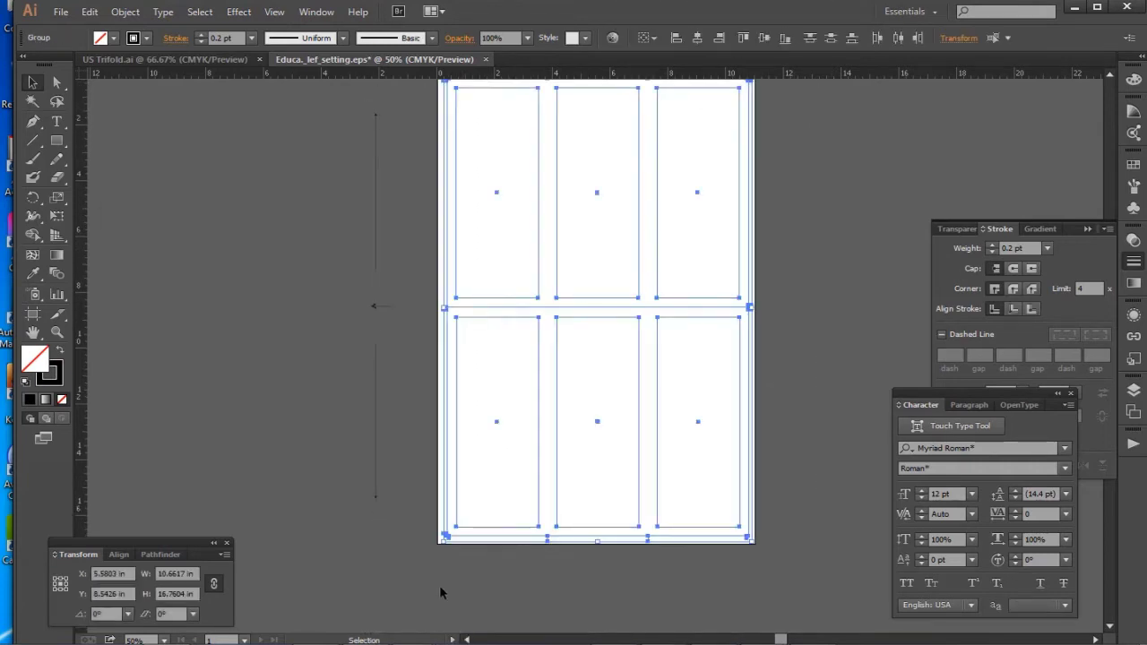
{"action": "left_click", "coordinate": [439, 564]}
{"action": "key", "text": "space"}
{"action": "left_click_drag", "start_coordinate": [604, 336], "coordinate": [615, 385]}
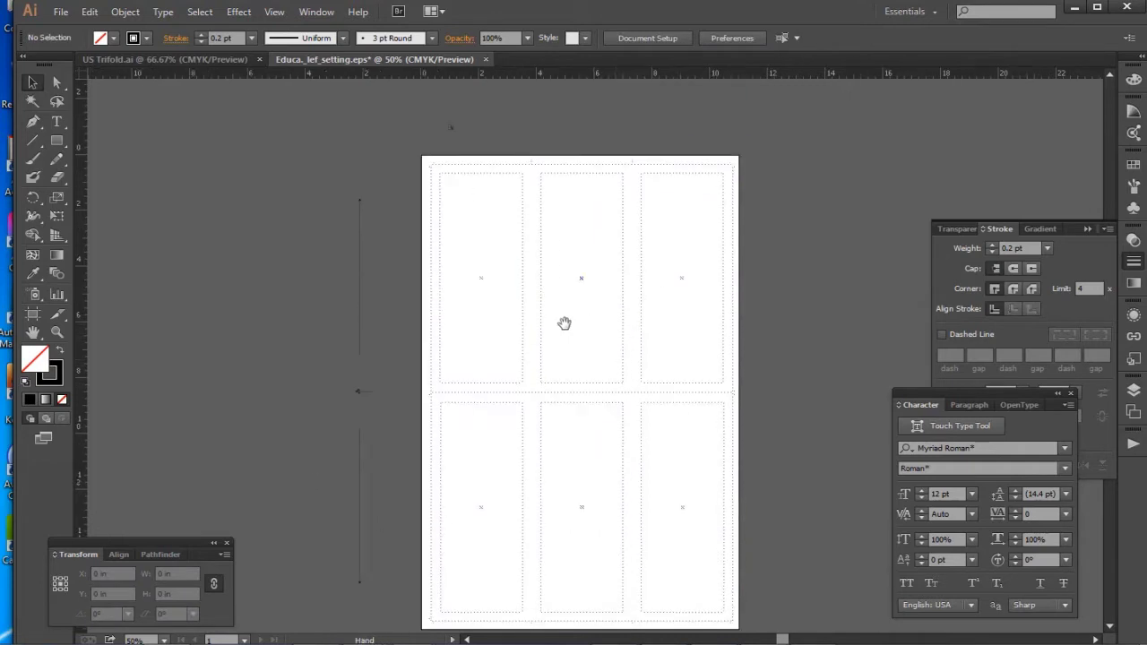
{"action": "left_click_drag", "start_coordinate": [457, 330], "coordinate": [479, 309]}
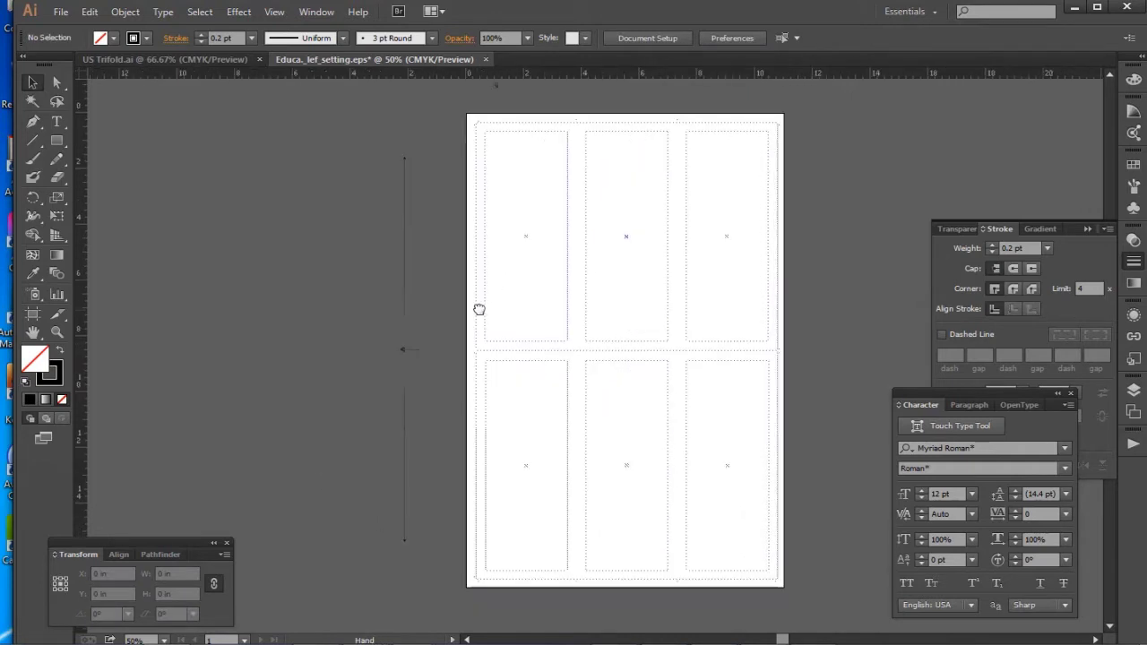
Move the gripper arrow and vertical side lines onto the sheet's left margin, and extend the arrow's line along the centre to the right outline edge
{"action": "left_click_drag", "start_coordinate": [328, 130], "coordinate": [431, 566]}
{"action": "left_click_drag", "start_coordinate": [380, 237], "coordinate": [584, 359]}
{"action": "key", "text": "a"}
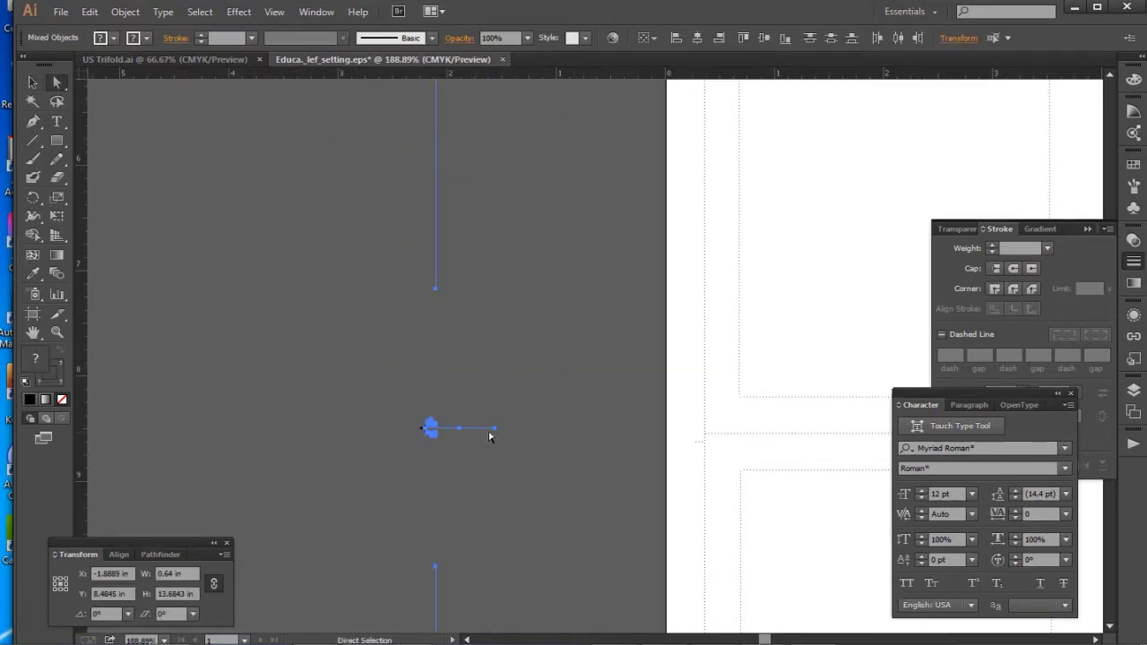
{"action": "left_click_drag", "start_coordinate": [458, 436], "coordinate": [692, 432]}
{"action": "key", "text": "ctrl+0"}
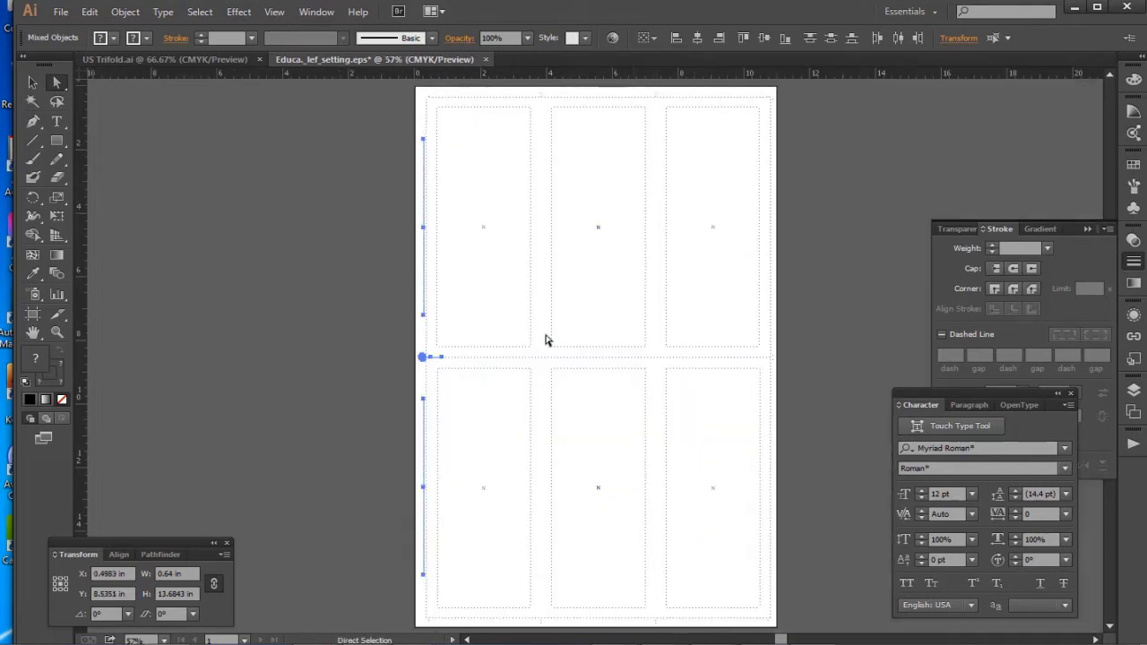
{"action": "left_click", "coordinate": [464, 359]}
{"action": "mouse_move", "coordinate": [446, 361]}
{"action": "left_mouse_down"}
{"action": "mouse_move", "coordinate": [715, 375]}
{"action": "mouse_move", "coordinate": [774, 358]}
{"action": "left_mouse_up"}
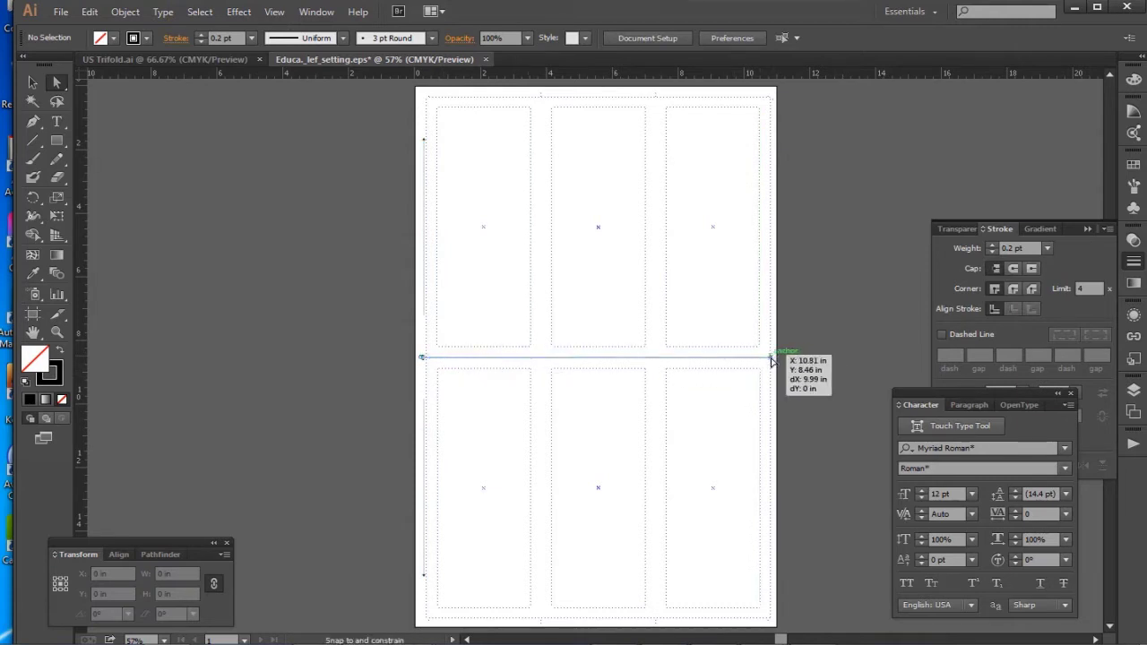
Move the CMYK registration mark onto the upper outline's top-left edge and copy it to the same height near the top-right corner
{"action": "left_click_drag", "start_coordinate": [718, 266], "coordinate": [717, 346]}
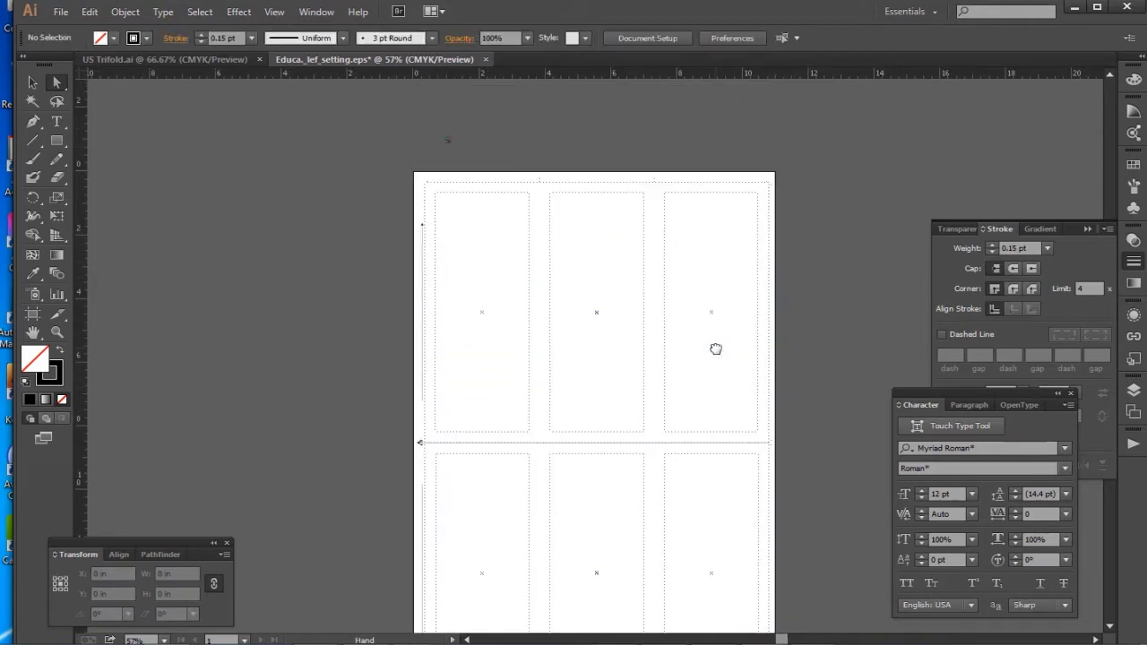
{"action": "key", "text": "v"}
{"action": "left_click_drag", "start_coordinate": [395, 119], "coordinate": [595, 243]}
{"action": "key", "text": "a"}
{"action": "left_click_drag", "start_coordinate": [400, 192], "coordinate": [374, 353]}
{"action": "key", "text": "ctrl+0"}
{"action": "left_click_drag", "start_coordinate": [441, 95], "coordinate": [756, 132]}
Copy both top registration marks to the sheet's bottom edge and move the copies down to just below the bottom guide line
{"action": "key", "text": "v"}
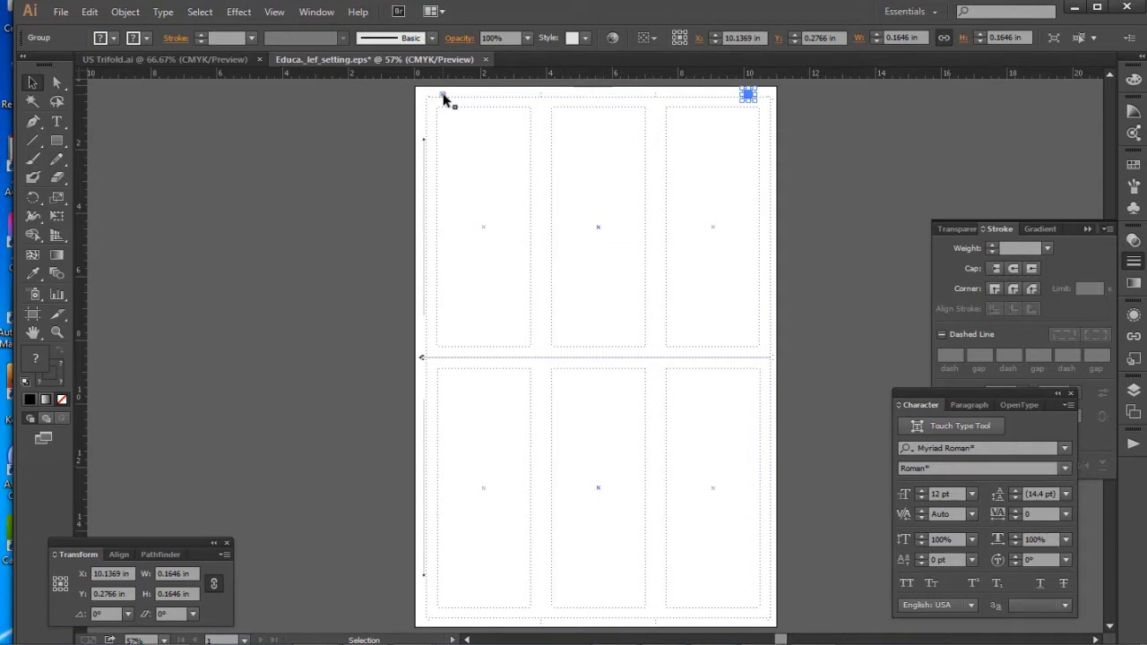
{"action": "left_click", "coordinate": [443, 95], "text": "shift"}
{"action": "left_click_drag", "start_coordinate": [747, 98], "coordinate": [773, 625]}
{"action": "key", "text": "ctrl+space"}
{"action": "left_click_drag", "start_coordinate": [463, 602], "coordinate": [420, 632]}
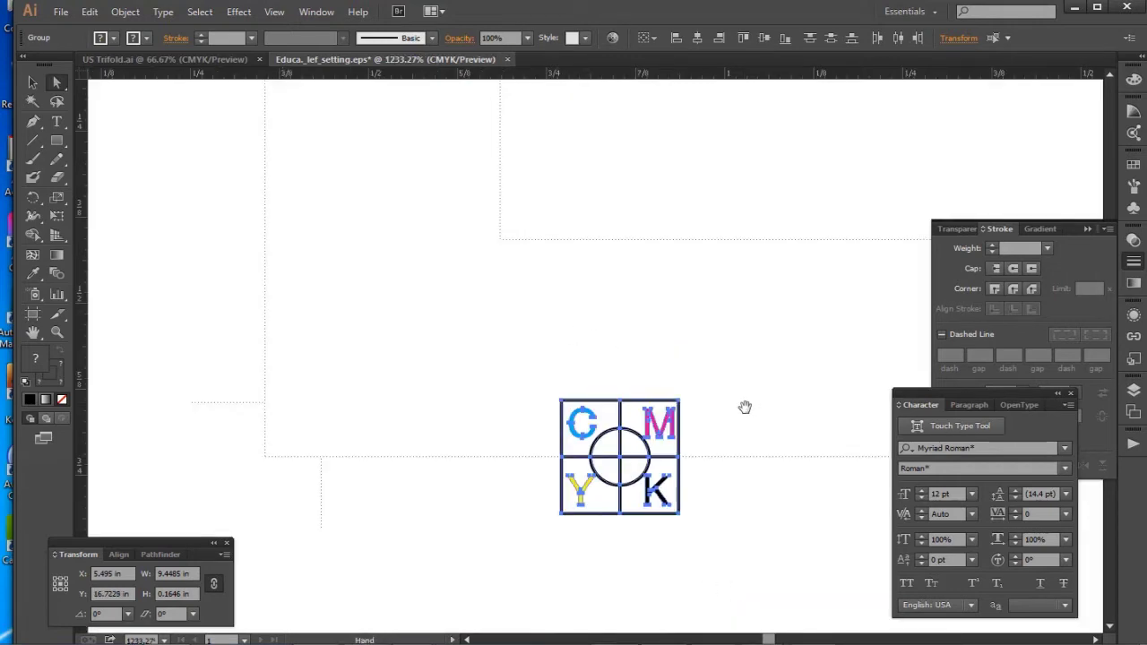
{"action": "left_click_drag", "start_coordinate": [680, 404], "coordinate": [678, 464]}
{"action": "key", "text": "ctrl+0"}
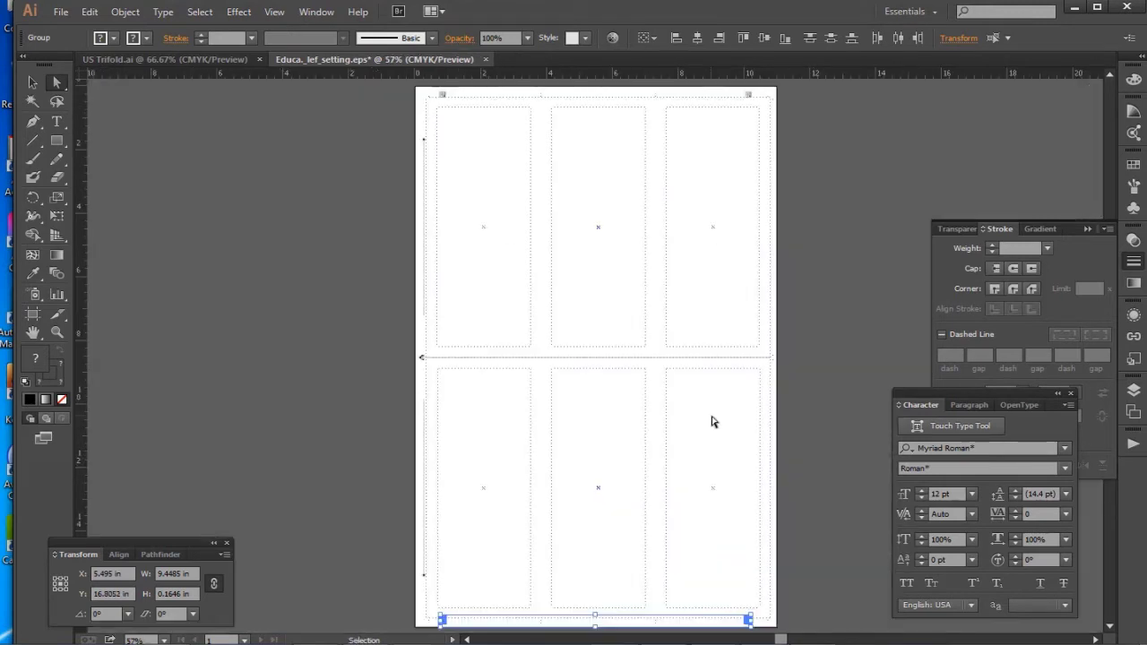
{"action": "key", "text": "ctrl+minus"}
{"action": "key", "text": "v"}
{"action": "left_click", "coordinate": [884, 195]}
Add the text label "Leaflet Front" on the pasteboard beside the G P gripper mark
{"action": "left_click_drag", "start_coordinate": [394, 308], "coordinate": [543, 394]}
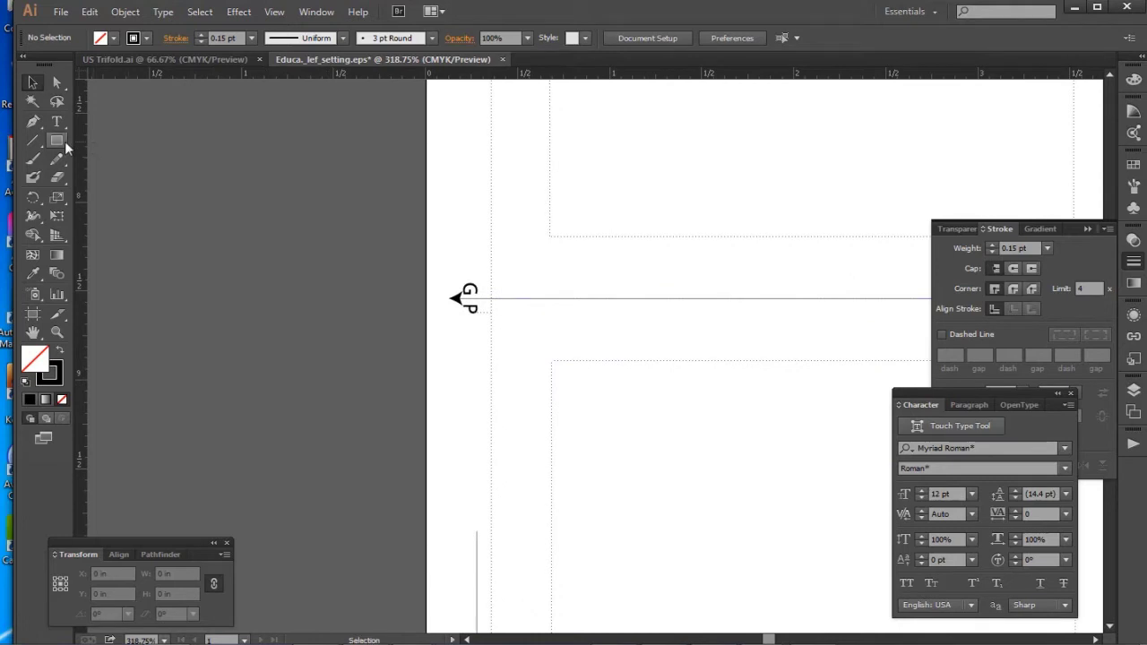
{"action": "left_click", "coordinate": [251, 372]}
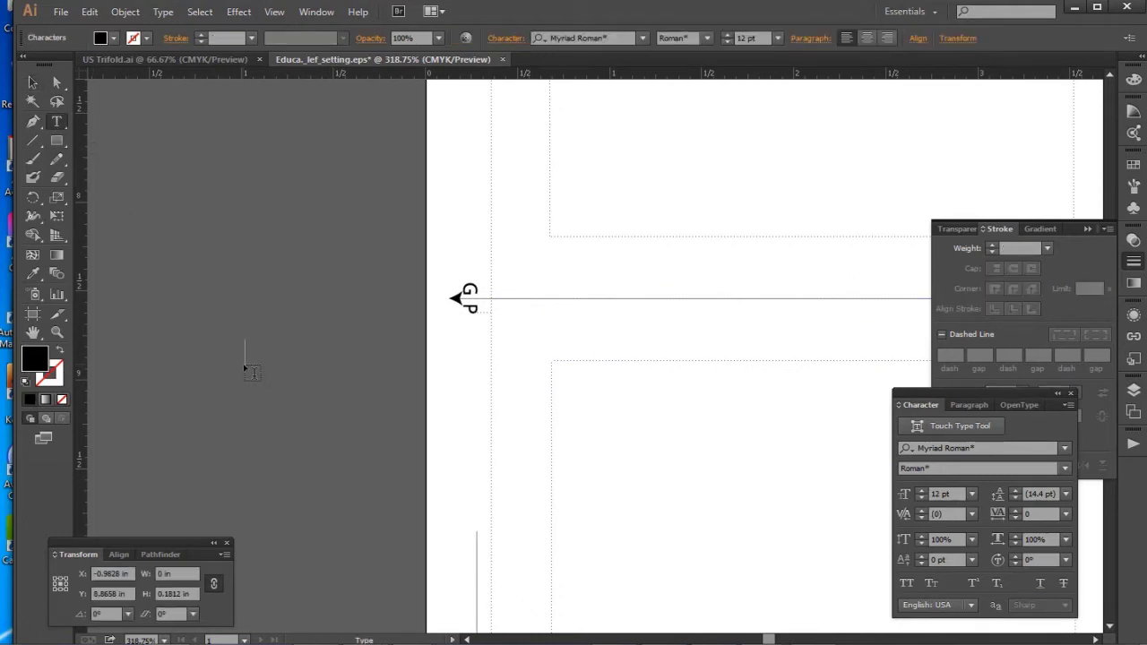
{"action": "type", "text": "Leaflet"}
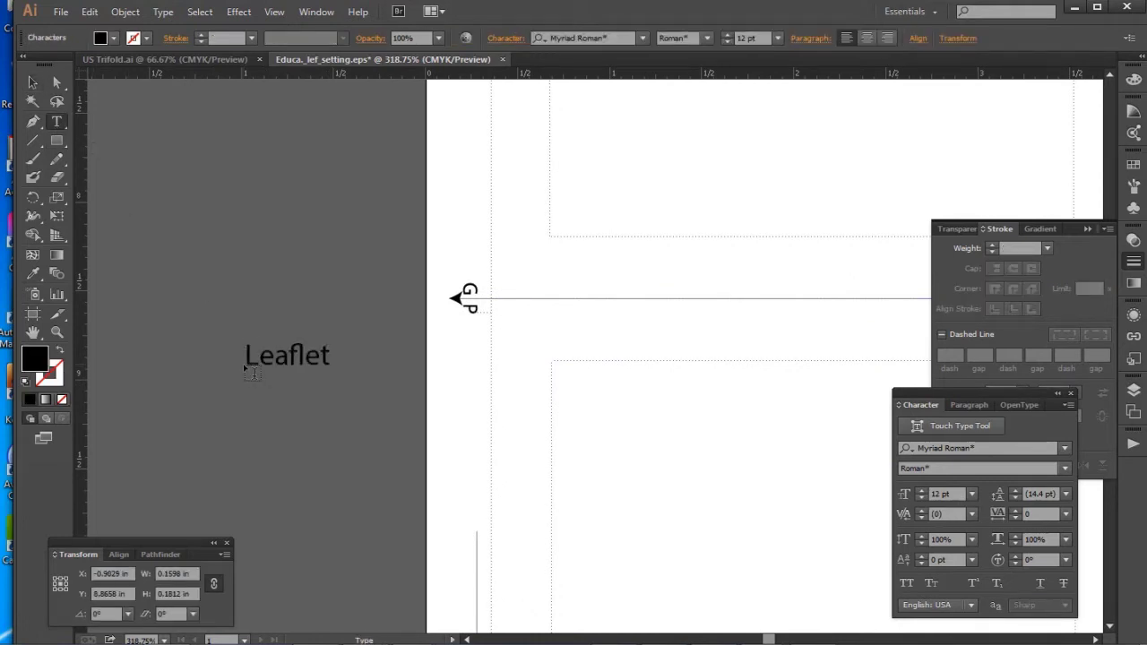
{"action": "type", "text": " Front"}
{"action": "key", "text": "Escape"}
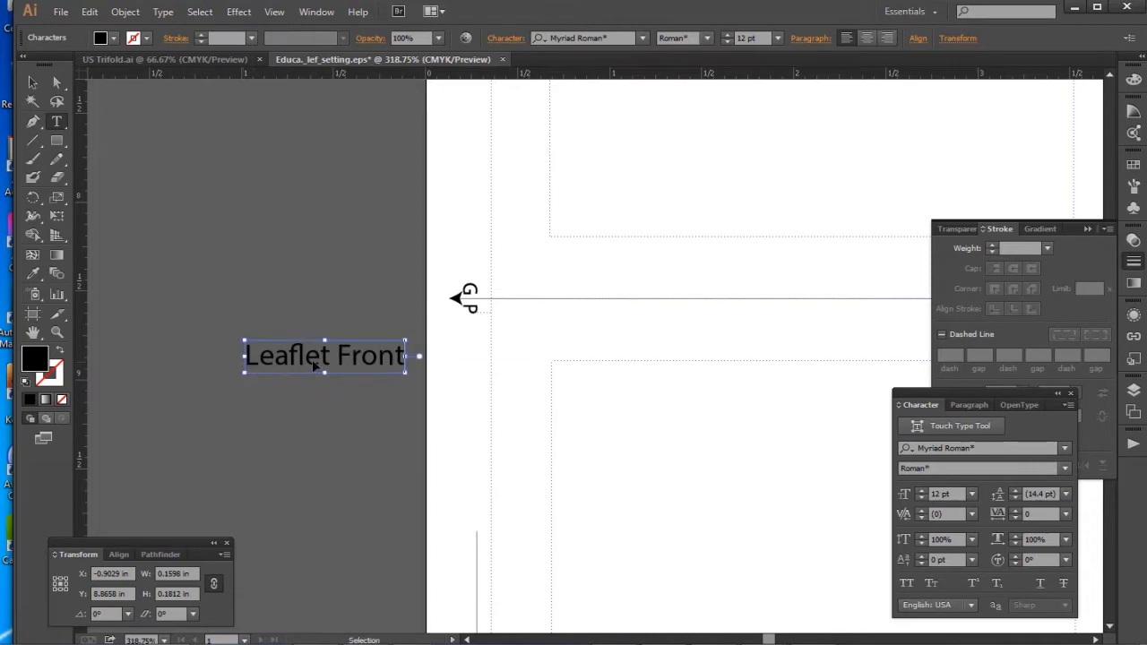
Rotate the "Leaflet Front" label 90° clockwise and place it in the left margin directly below the G P mark
{"action": "key", "text": "r"}
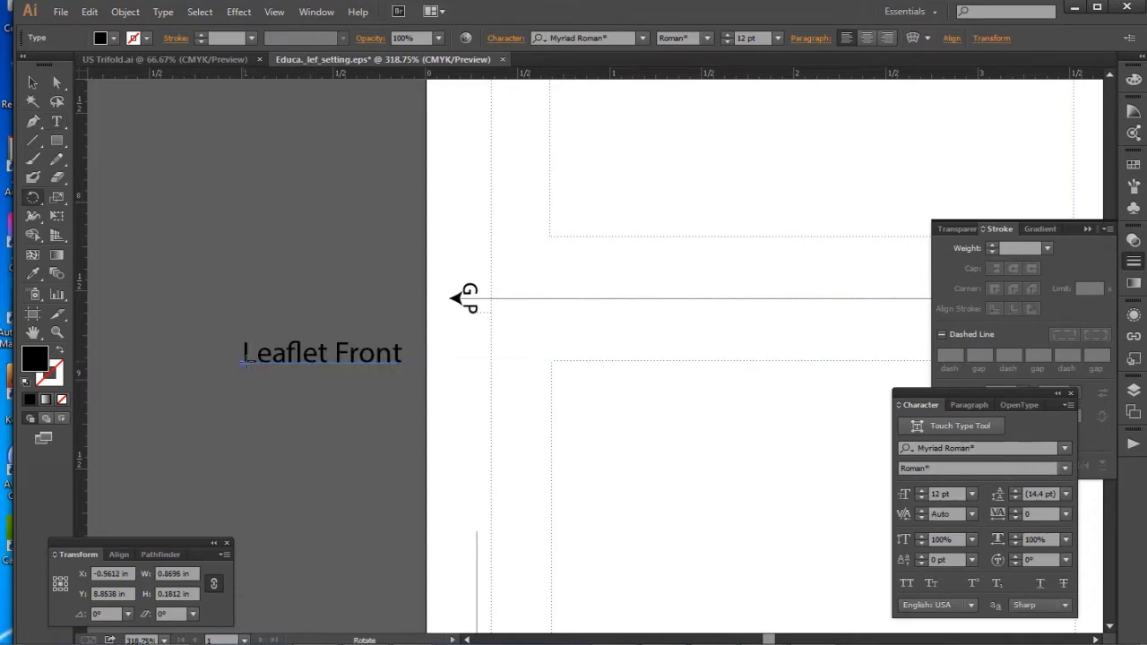
{"action": "left_click_drag", "start_coordinate": [380, 355], "coordinate": [280, 500]}
{"action": "key", "text": "a"}
{"action": "left_click_drag", "start_coordinate": [260, 437], "coordinate": [461, 414]}
Set the "Leaflet Front" label's font size to 8 pt
{"action": "left_click", "coordinate": [903, 496]}
{"action": "type", "text": "8"}
{"action": "key", "text": "Return"}
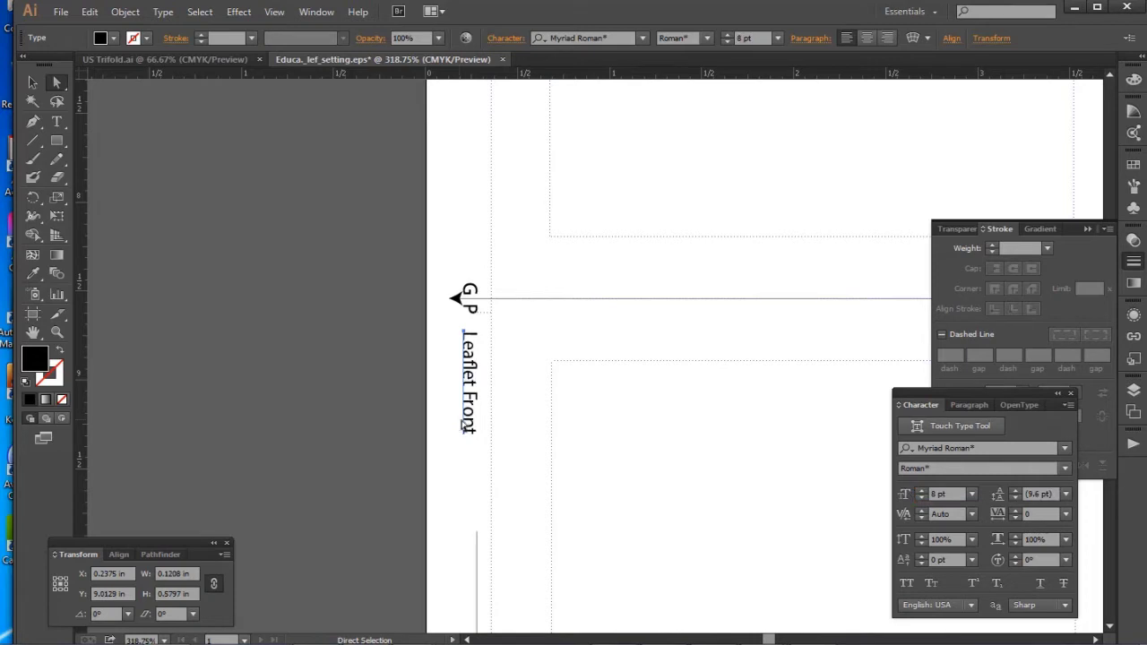
Append "_line-175" to the end of the "Leaflet Front" label and deselect it
{"action": "key", "text": "t"}
{"action": "key", "text": "ctrl+a"}
{"action": "key", "text": "Right"}
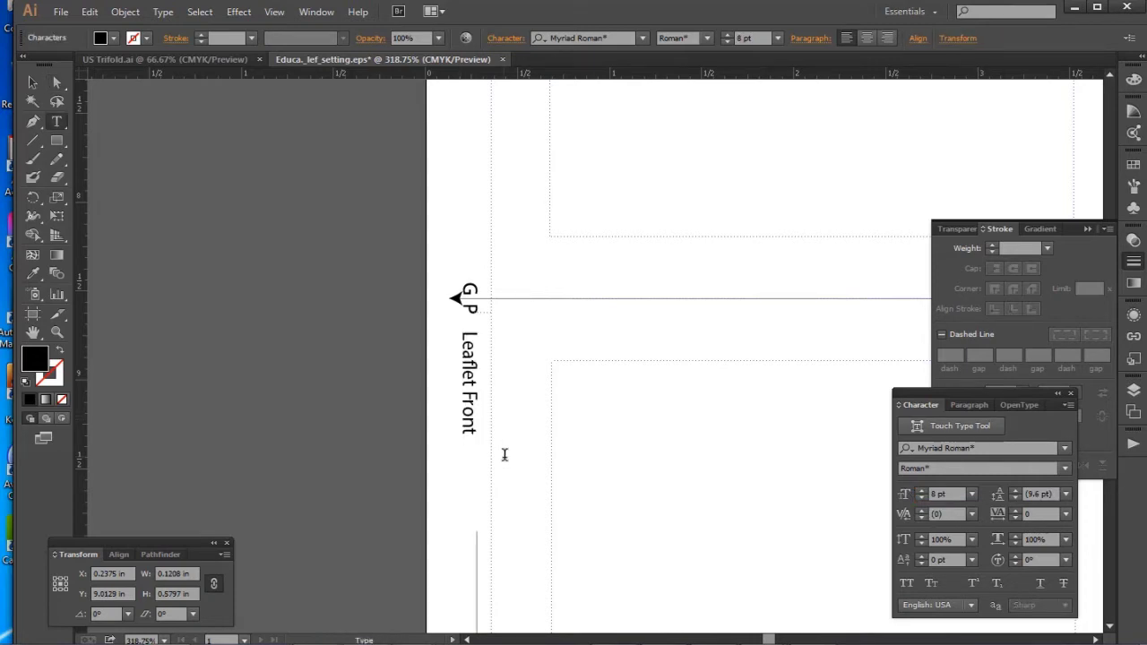
{"action": "type", "text": "_line-14"}
{"action": "key", "text": "BackSpace"}
{"action": "key", "text": "BackSpace"}
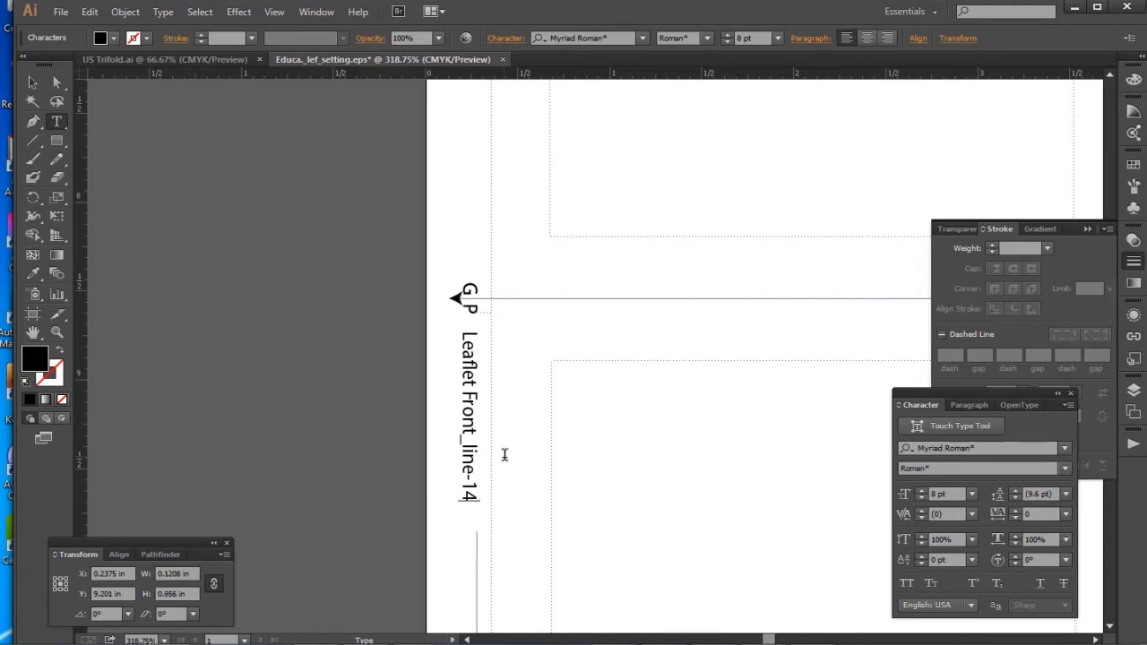
{"action": "key", "text": "BackSpace"}
{"action": "type", "text": "75"}
{"action": "left_click", "coordinate": [289, 431], "text": "ctrl"}
{"action": "key", "text": "ctrl+minus"}
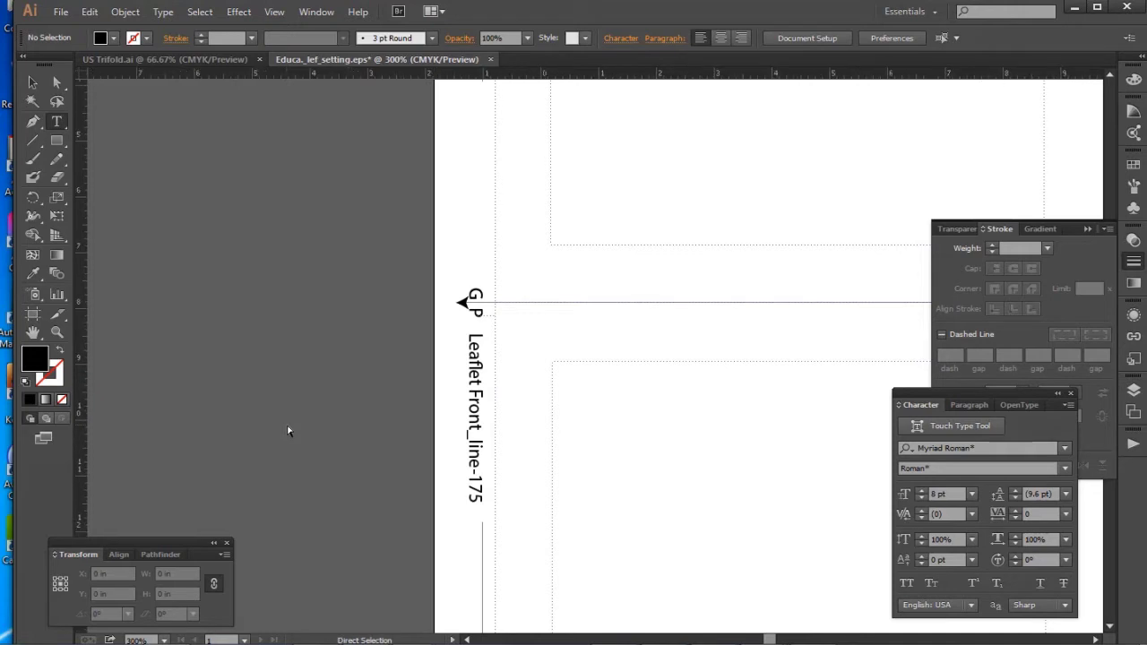
Duplicate the artboard with all its guides and marks, placing the copy just to the right of the original
{"action": "key", "text": "ctrl+1"}
{"action": "key", "text": "space"}
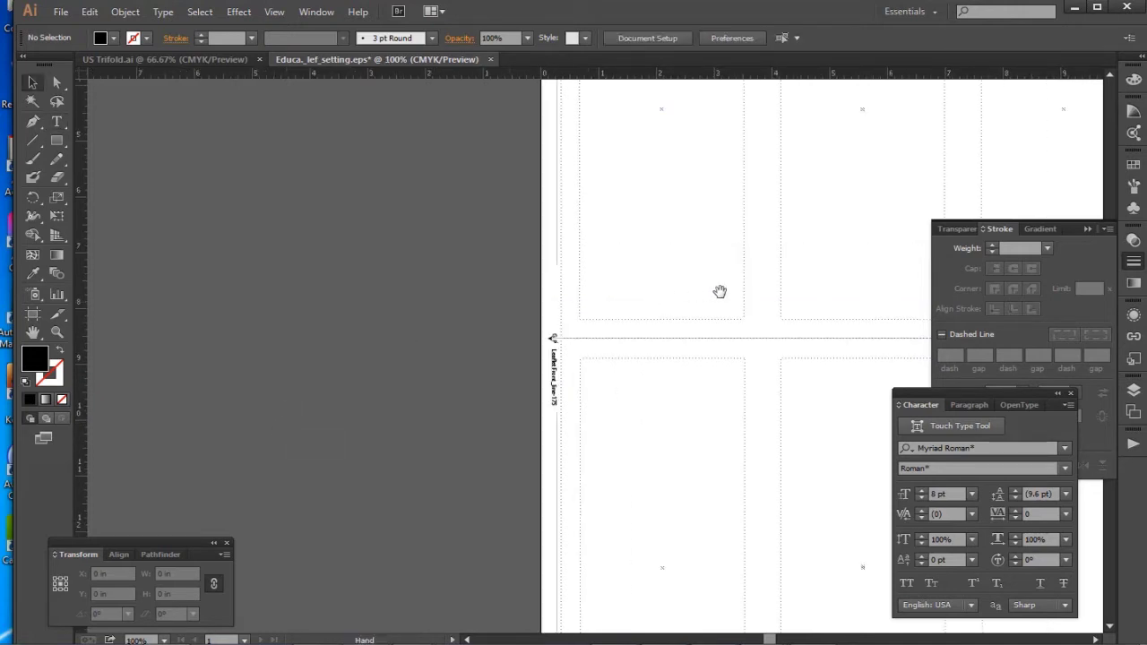
{"action": "left_click_drag", "start_coordinate": [719, 290], "coordinate": [525, 335]}
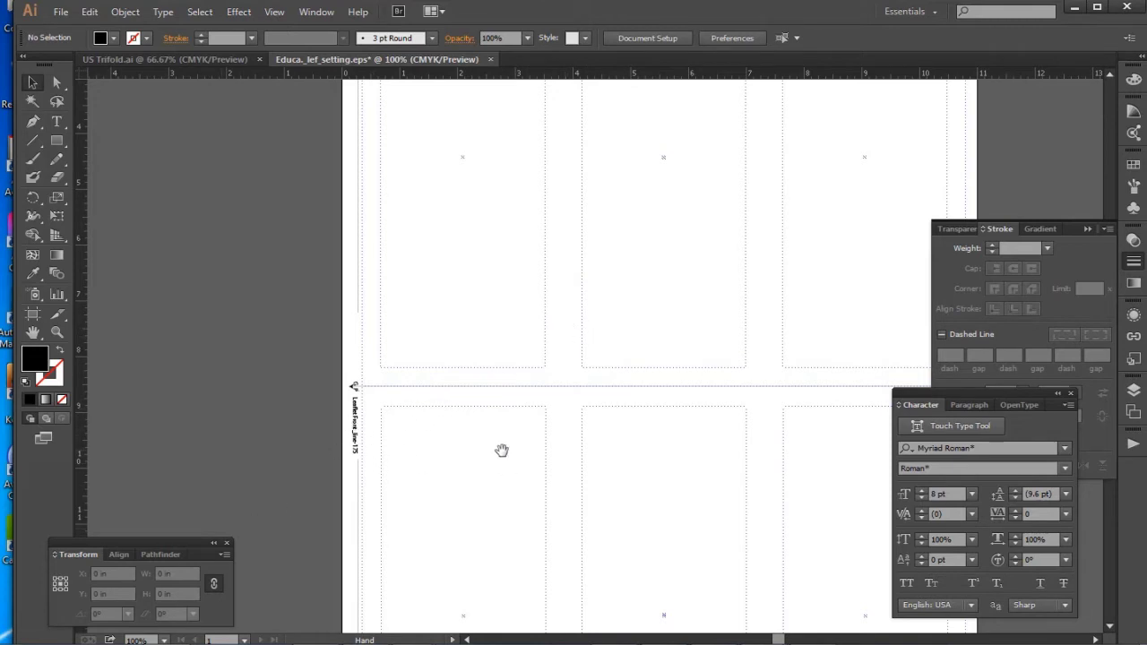
{"action": "left_click_drag", "start_coordinate": [567, 419], "coordinate": [440, 463]}
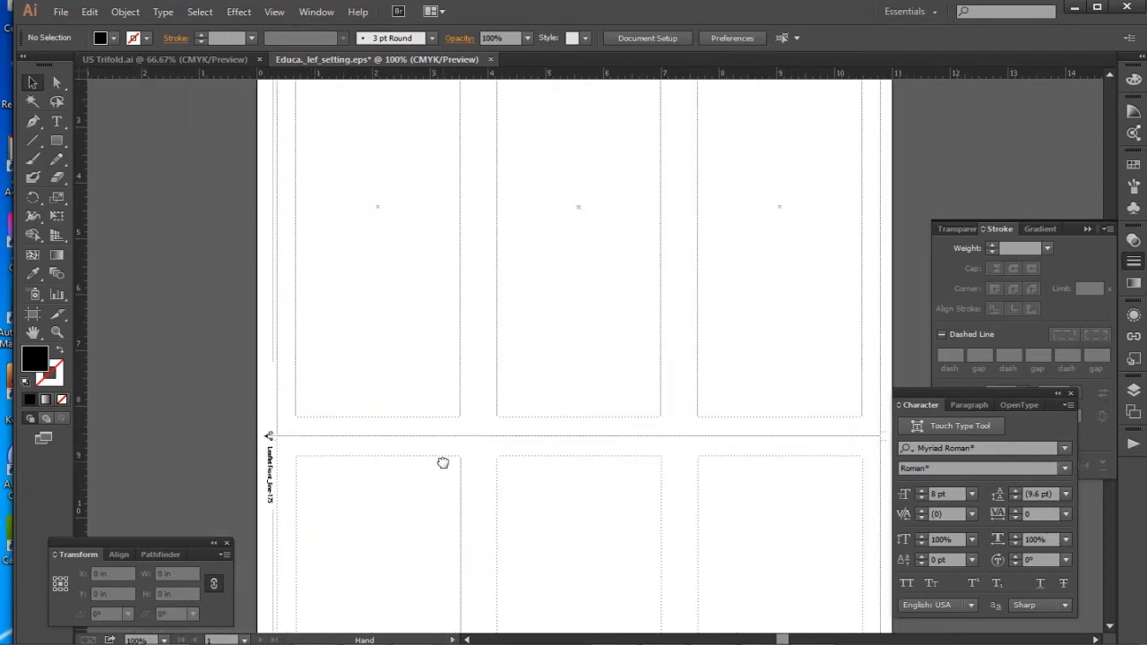
{"action": "key", "text": "ctrl+minus"}
{"action": "key", "text": "ctrl+minus"}
{"action": "key", "text": "alt"}
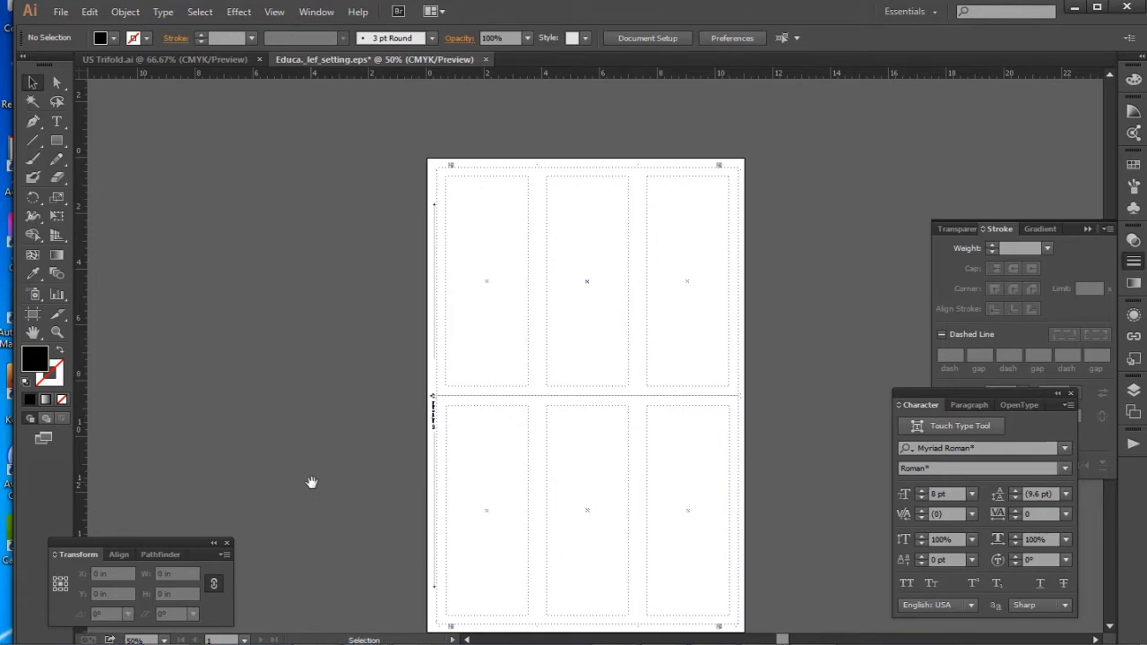
{"action": "left_click_drag", "start_coordinate": [502, 335], "coordinate": [419, 321]}
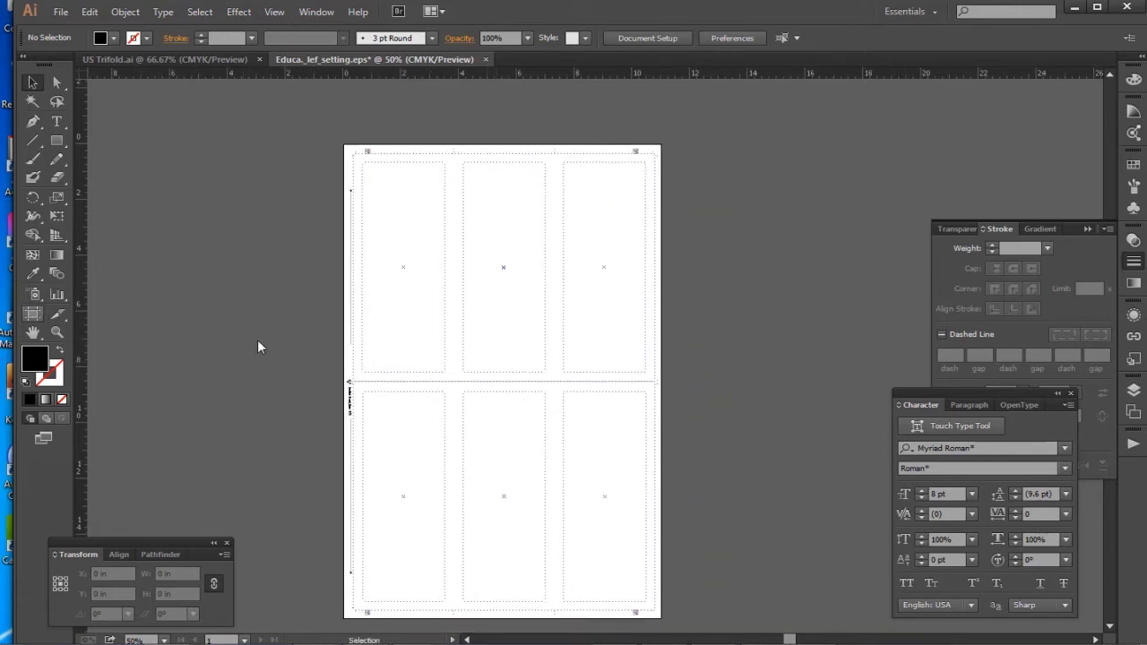
{"action": "key", "text": "shift+o"}
{"action": "left_click_drag", "start_coordinate": [398, 345], "coordinate": [725, 348]}
{"action": "key", "text": "v"}
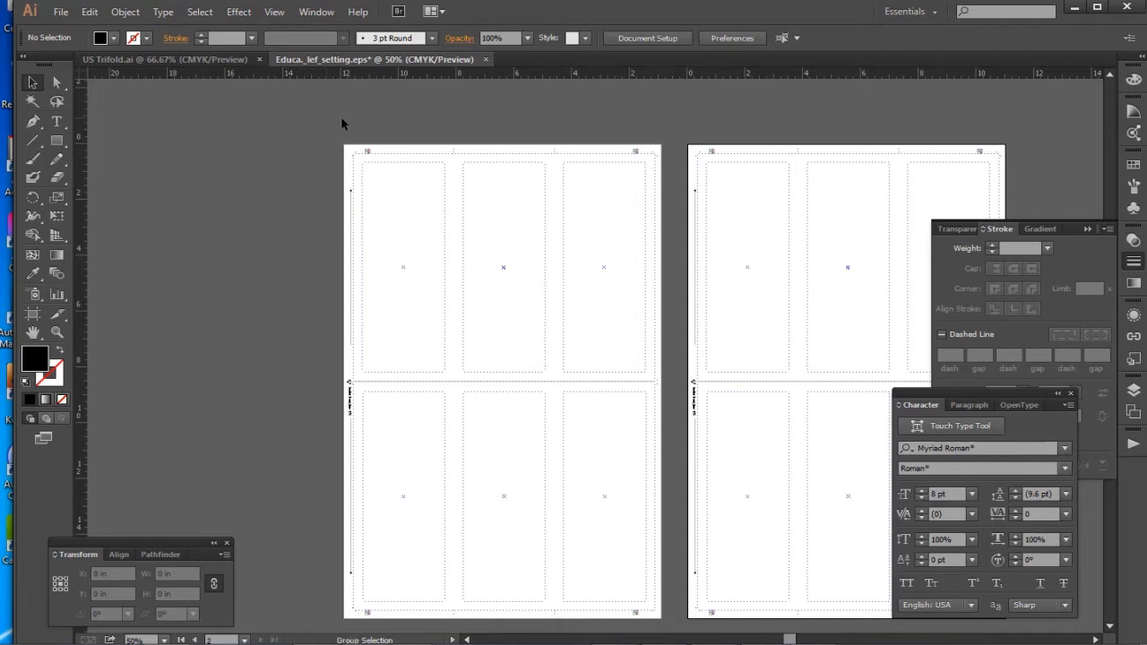
Change the margin label on the second artboard to "Leaflet_B_line-175"
{"action": "key", "text": "a"}
{"action": "left_click_drag", "start_coordinate": [666, 368], "coordinate": [744, 432]}
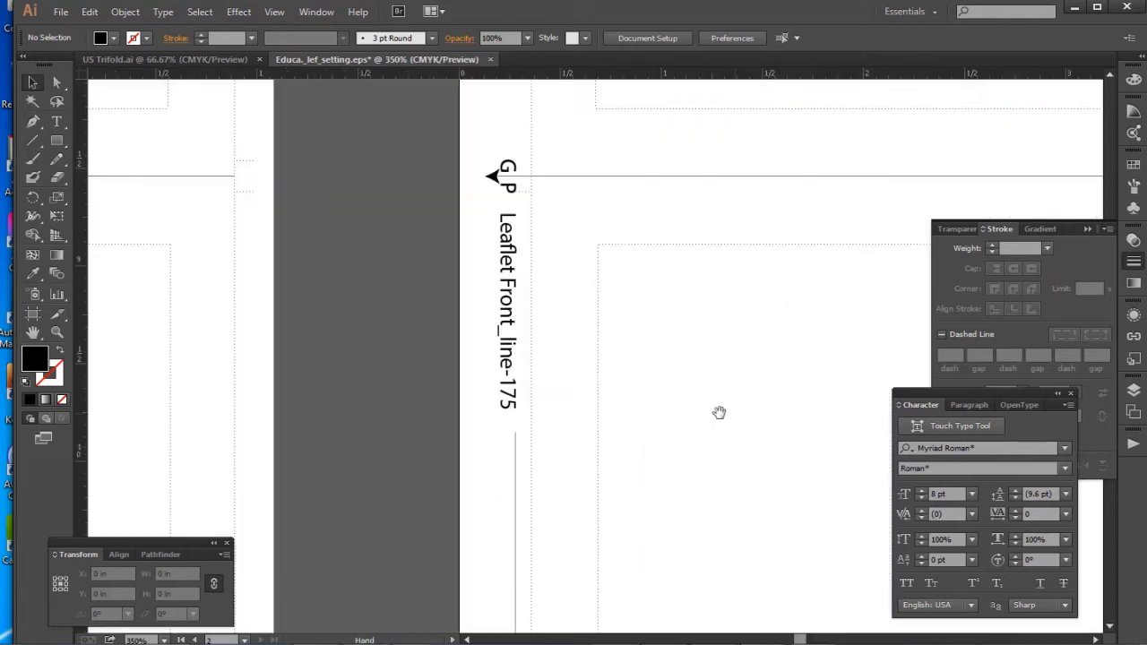
{"action": "double_click", "coordinate": [508, 309]}
{"action": "left_click_drag", "start_coordinate": [508, 274], "coordinate": [509, 320]}
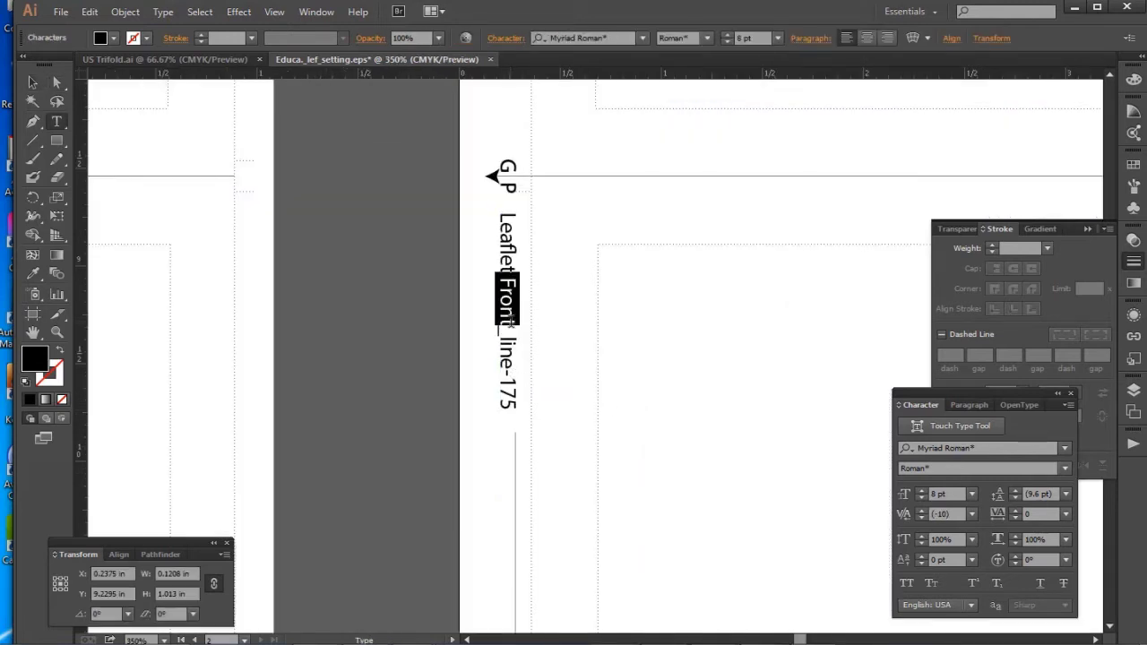
{"action": "key", "text": "BackSpace"}
{"action": "type", "text": "Back"}
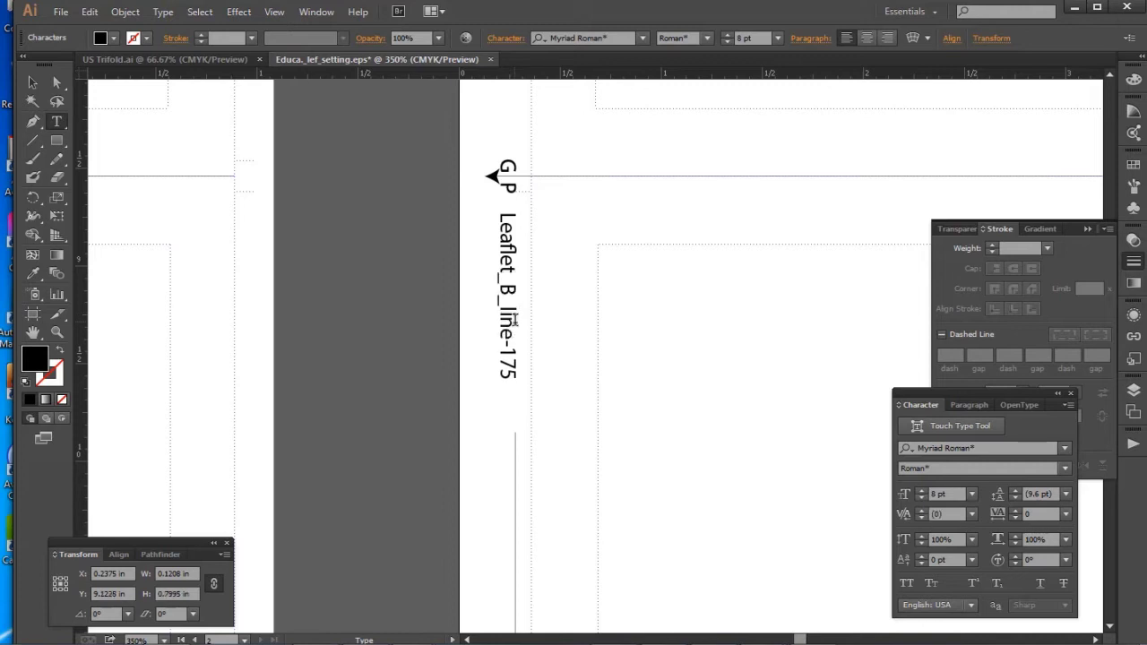
{"action": "key", "text": "ctrl+0"}
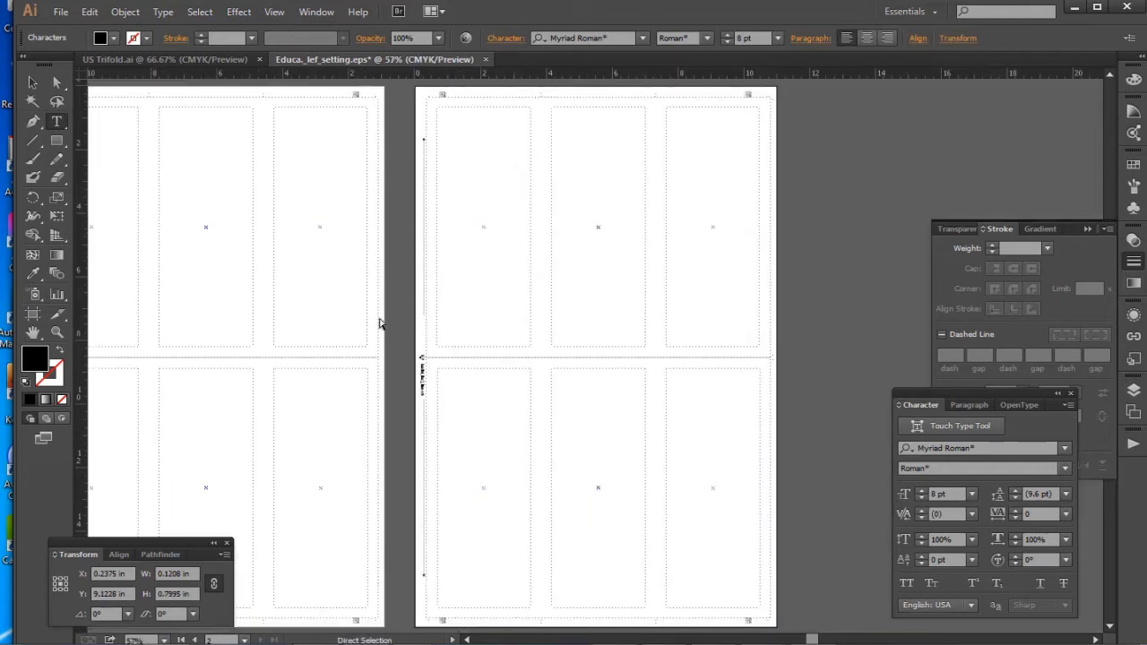
{"action": "left_click", "coordinate": [409, 323], "text": "ctrl"}
Insert an underscore between "Leaflet" and "Front" in the first artboard's margin label
{"action": "left_click_drag", "start_coordinate": [335, 332], "coordinate": [686, 307]}
{"action": "mouse_move", "coordinate": [331, 296]}
{"action": "left_mouse_down"}
{"action": "mouse_move", "coordinate": [430, 356]}
{"action": "mouse_move", "coordinate": [440, 341]}
{"action": "left_mouse_up"}
{"action": "scroll", "coordinate": [691, 287], "scroll_direction": "down", "scroll_amount": 5}
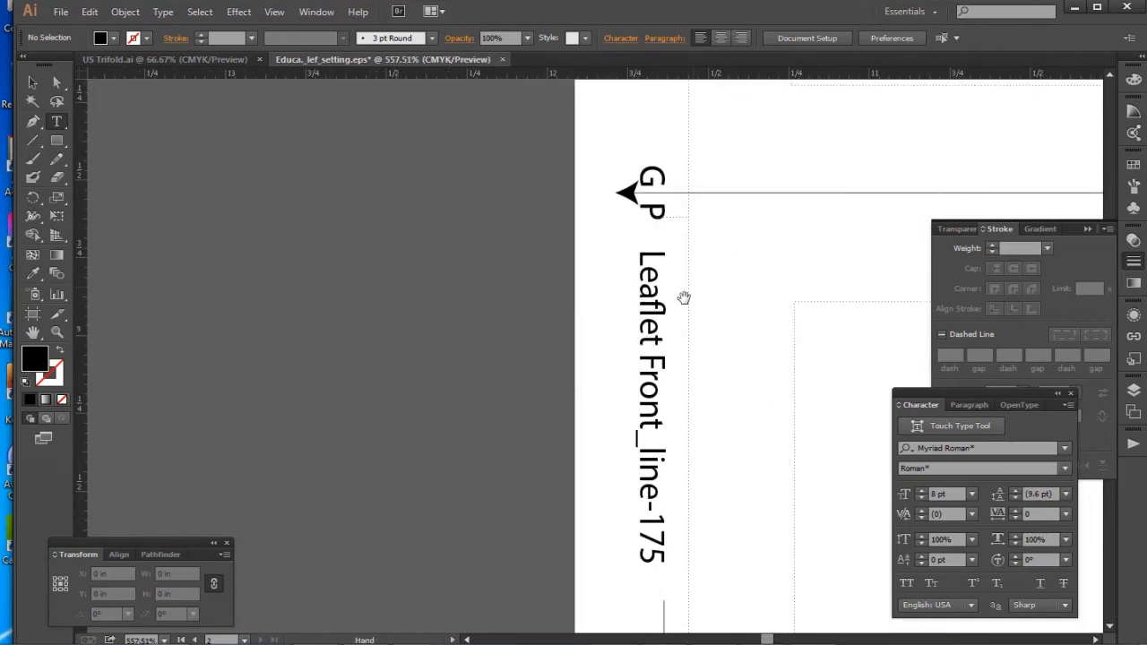
{"action": "left_click", "coordinate": [656, 354]}
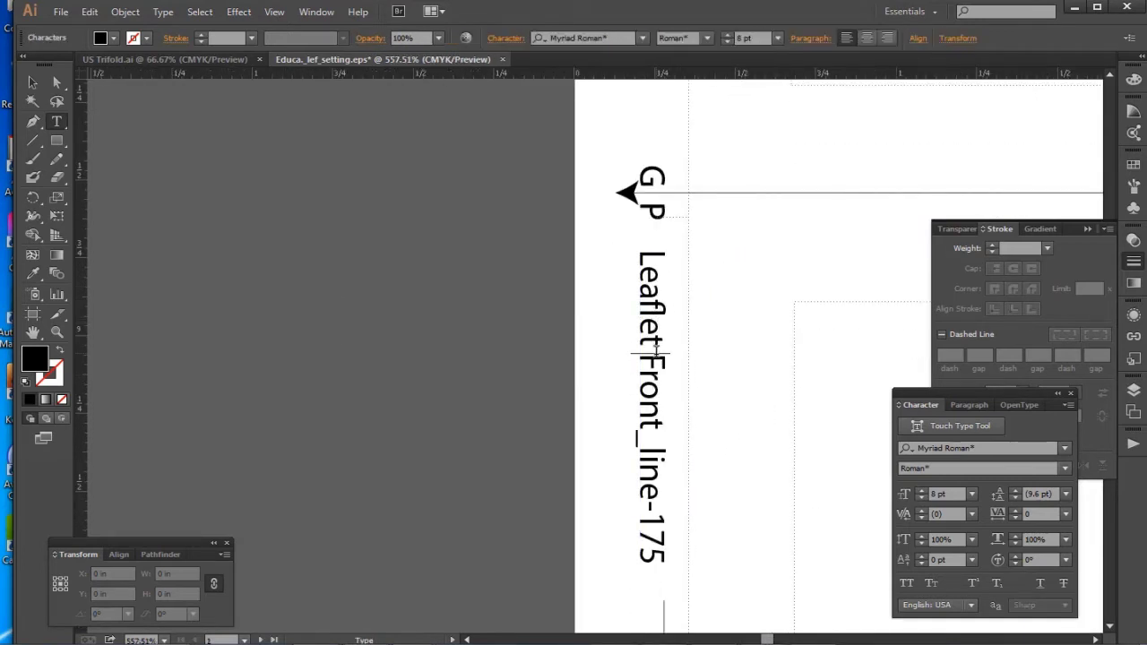
{"action": "type", "text": "_"}
{"action": "key", "text": "Escape"}
{"action": "key", "text": "ctrl+alt+0"}
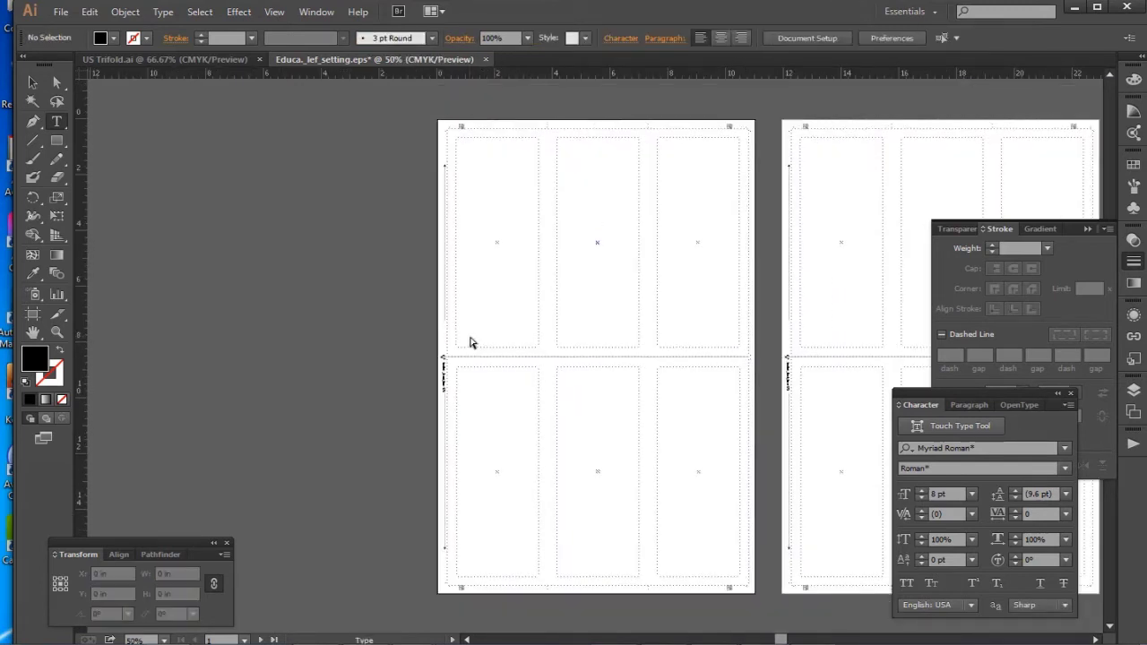
Switch to US Trifold.ai and cut the complete brochure side with the four photos, including its trim and fold marks
{"action": "key", "text": "v"}
{"action": "scroll", "coordinate": [535, 251], "scroll_direction": "right", "scroll_amount": 5}
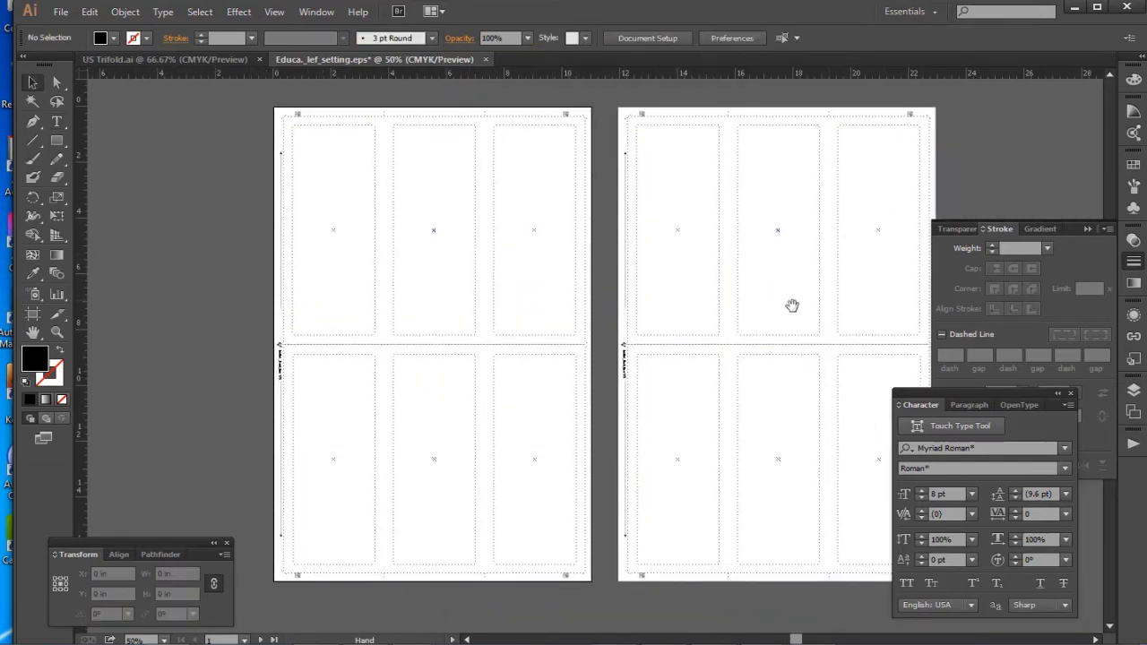
{"action": "left_click_drag", "start_coordinate": [793, 306], "coordinate": [709, 285]}
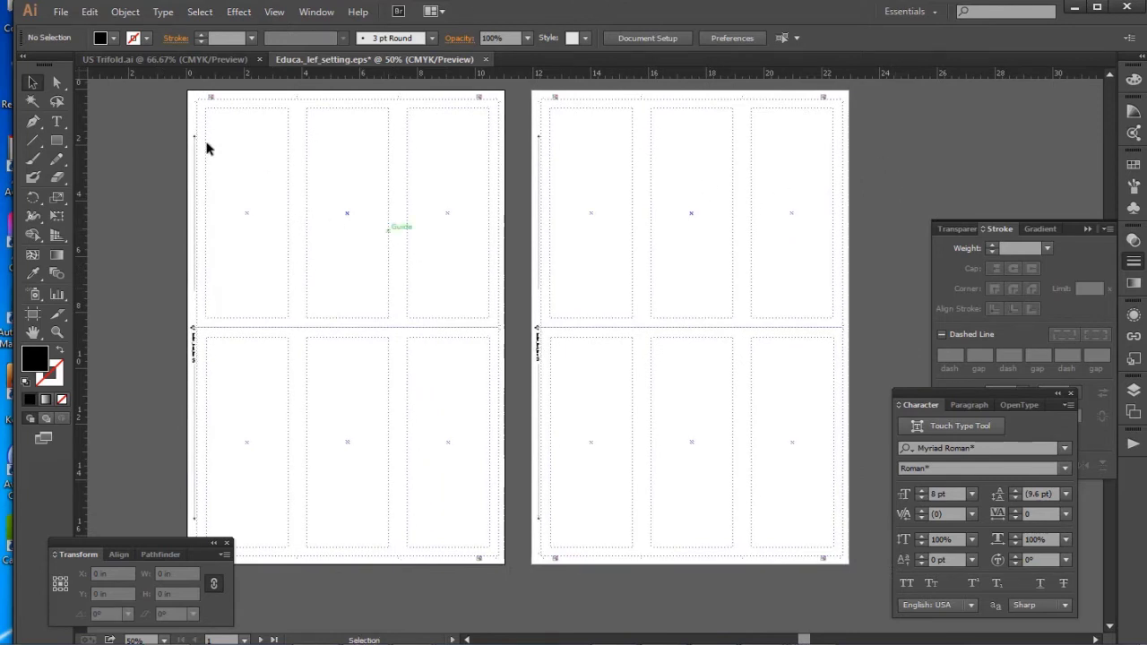
{"action": "left_click", "coordinate": [164, 60]}
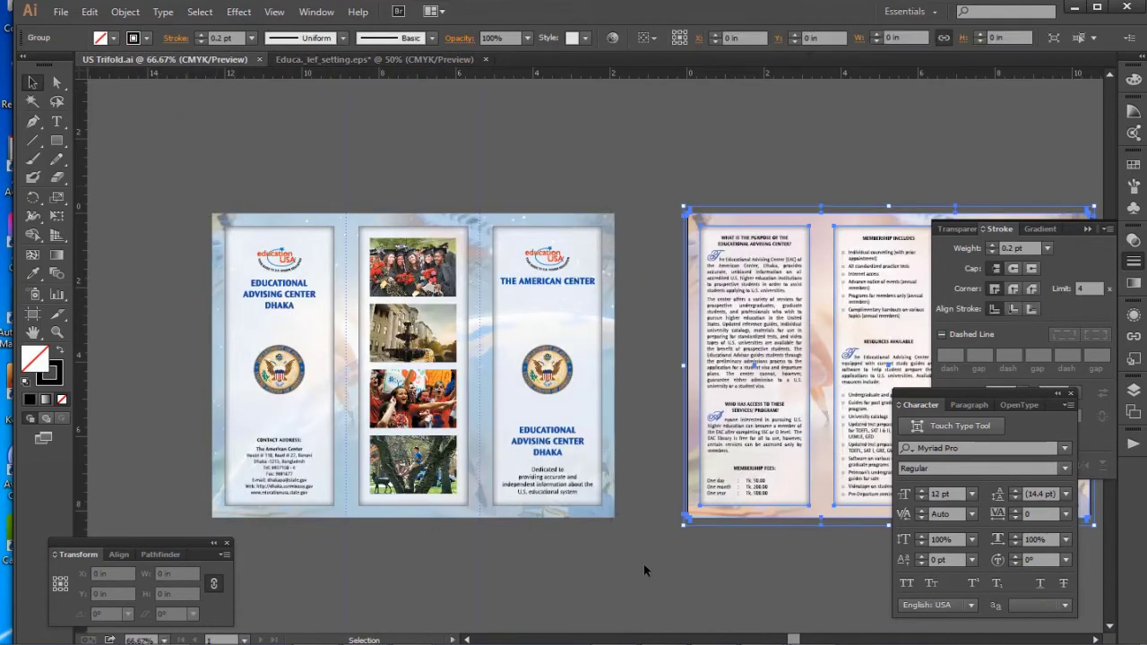
{"action": "mouse_move", "coordinate": [644, 563]}
{"action": "left_mouse_down"}
{"action": "mouse_move", "coordinate": [603, 527]}
{"action": "mouse_move", "coordinate": [634, 552]}
{"action": "left_mouse_up"}
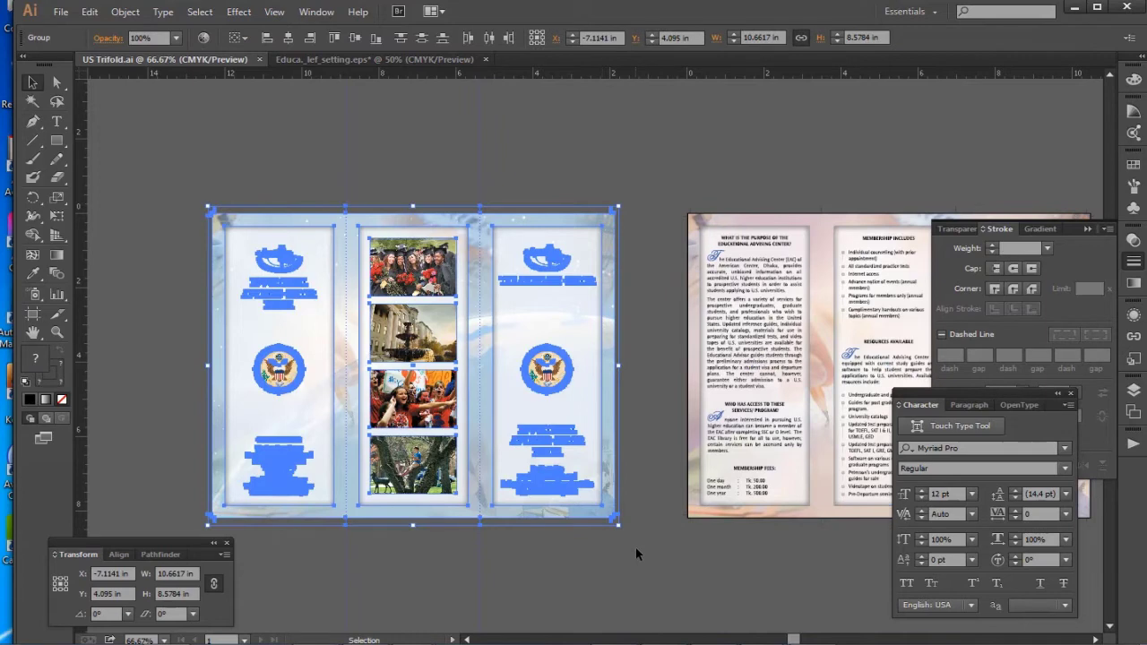
{"action": "key", "text": "a"}
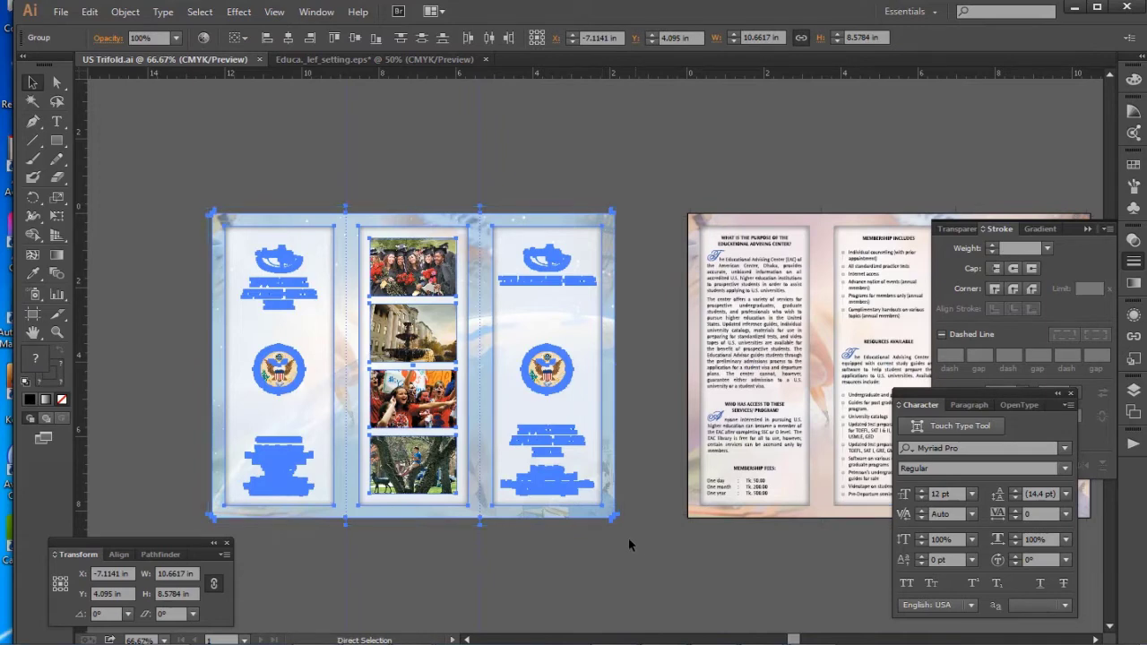
{"action": "key", "text": "Delete"}
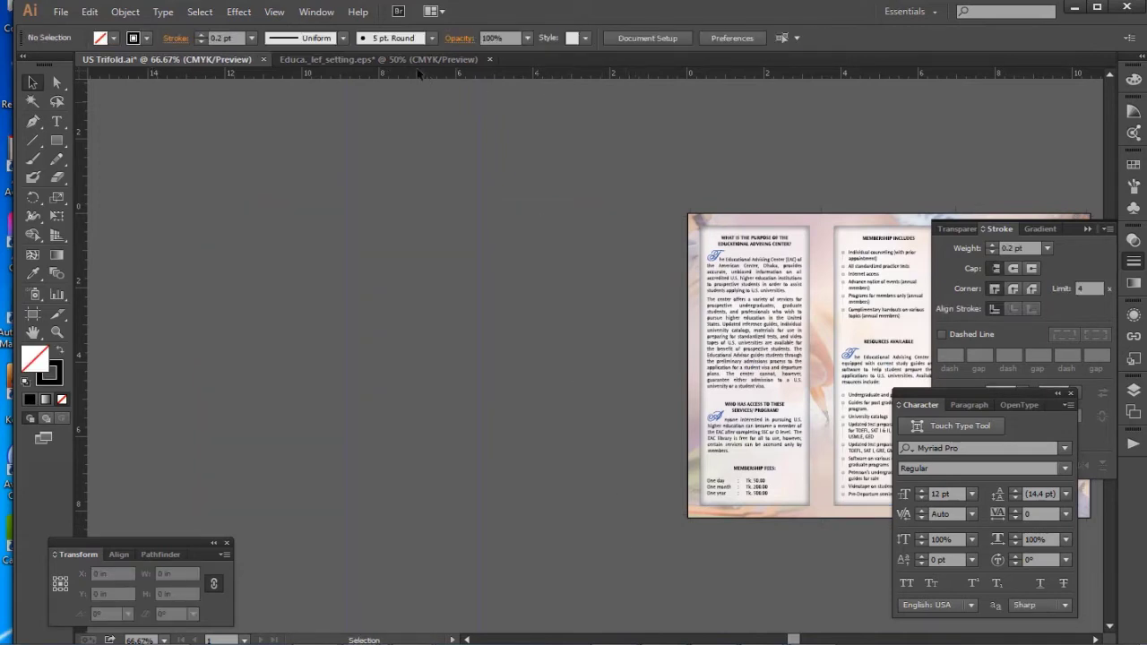
Return to Educa._lef_setting.eps, select the marks and labels on both sheets, and rename their layer "GP"
{"action": "left_click", "coordinate": [424, 61]}
{"action": "key", "text": "shift+x"}
{"action": "left_click_drag", "start_coordinate": [431, 225], "coordinate": [558, 251]}
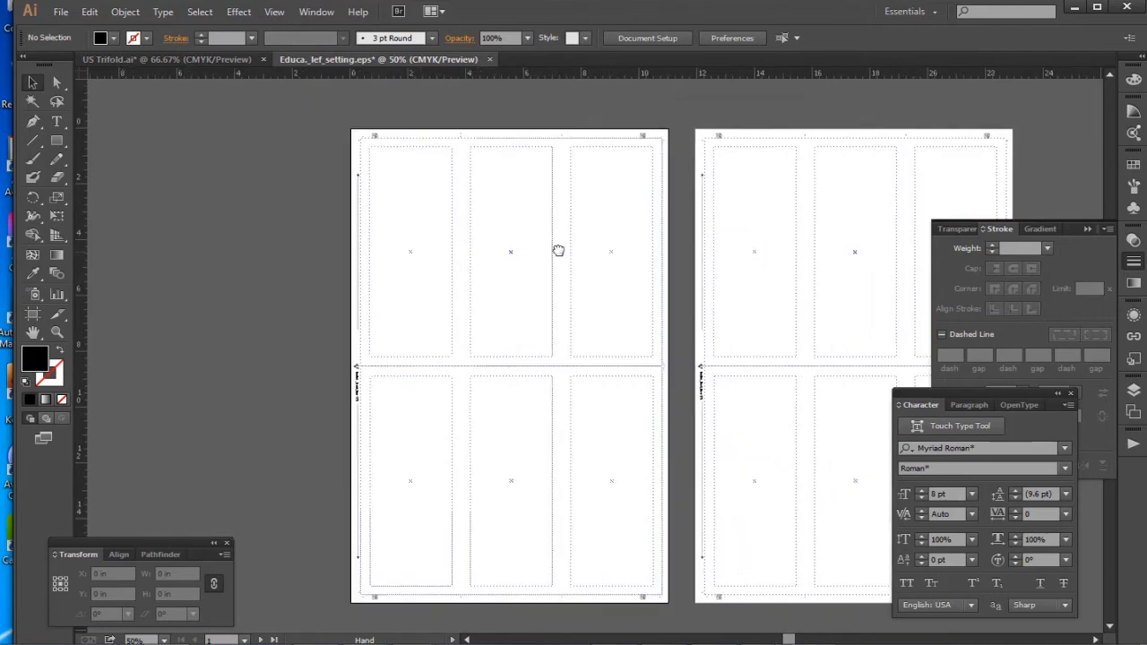
{"action": "left_click_drag", "start_coordinate": [320, 179], "coordinate": [944, 587]}
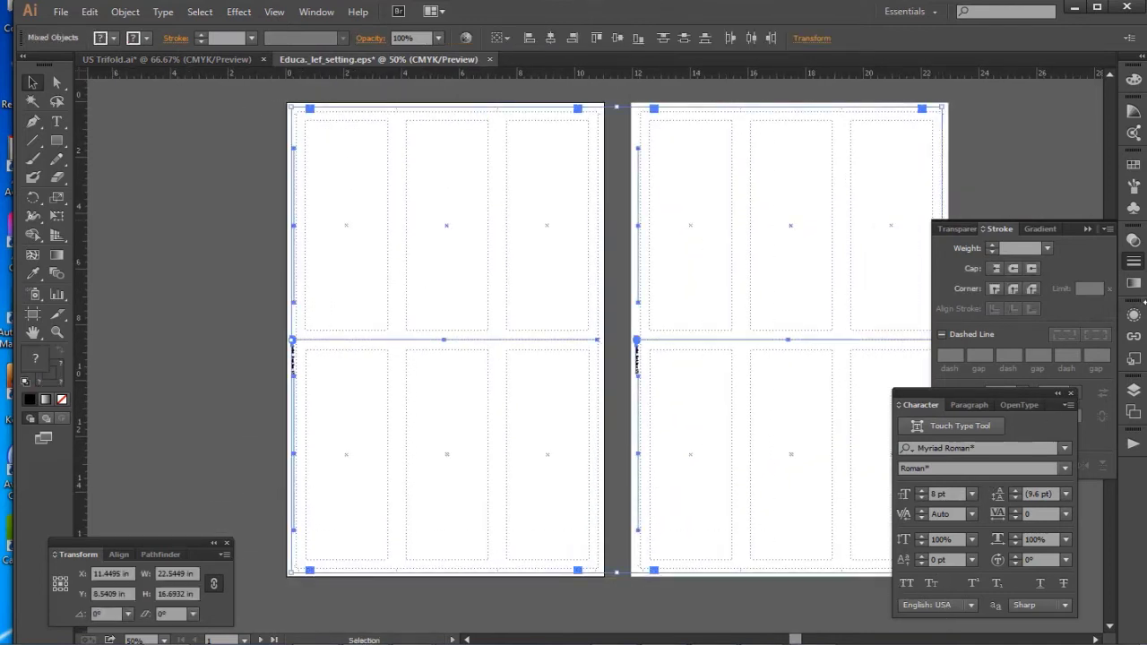
{"action": "left_click", "coordinate": [1134, 390]}
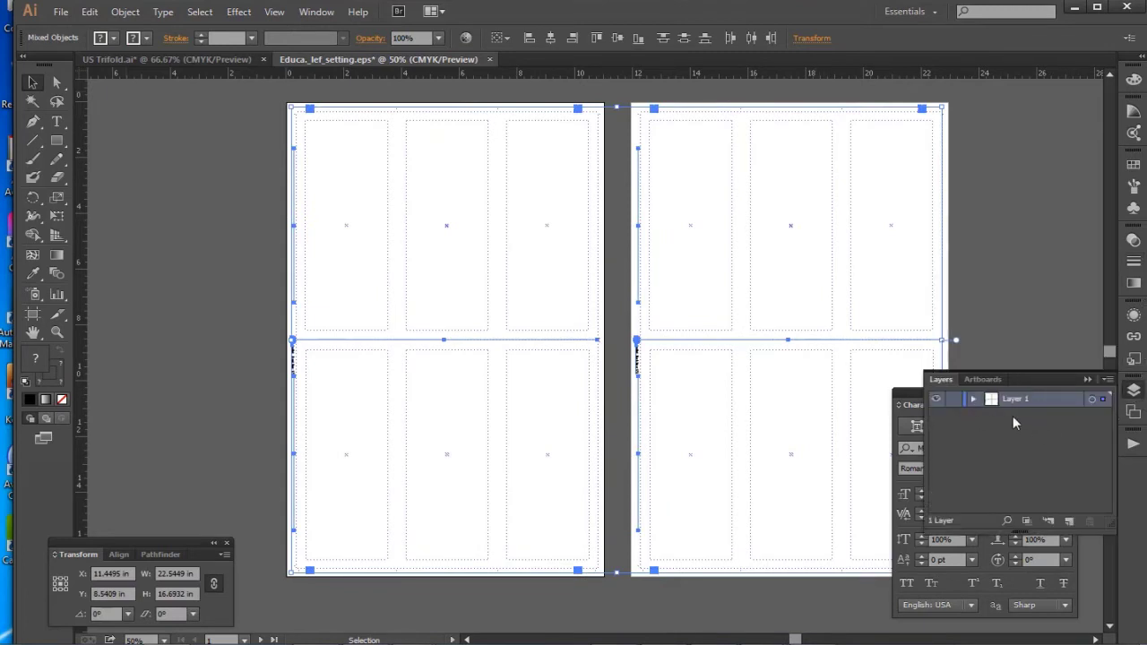
{"action": "double_click", "coordinate": [1005, 399]}
{"action": "type", "text": "GP"}
{"action": "key", "text": "Return"}
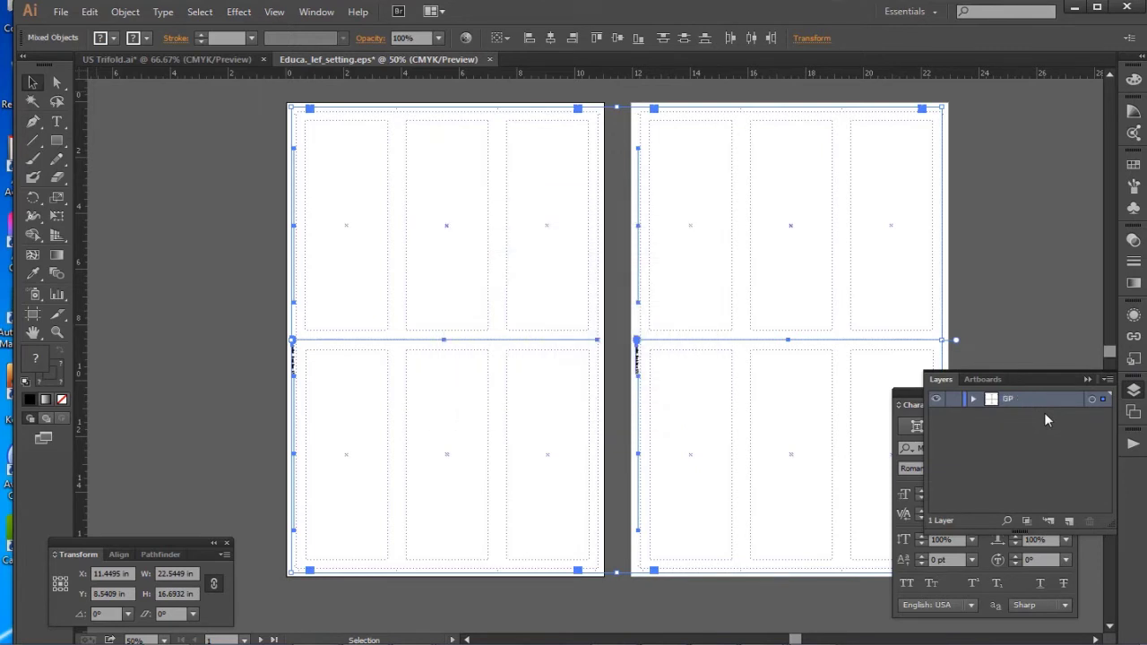
Add a layer named "Text", placing the GP layer above it and locking GP
{"action": "left_click", "coordinate": [1069, 521]}
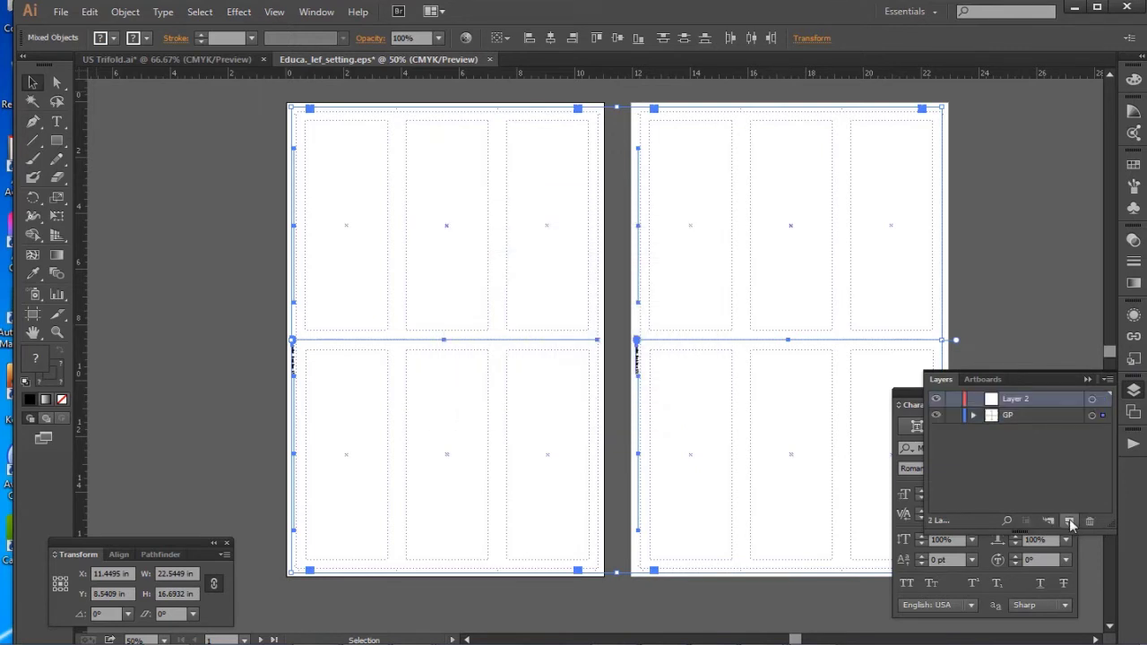
{"action": "double_click", "coordinate": [1016, 402]}
{"action": "type", "text": "Text"}
{"action": "key", "text": "Return"}
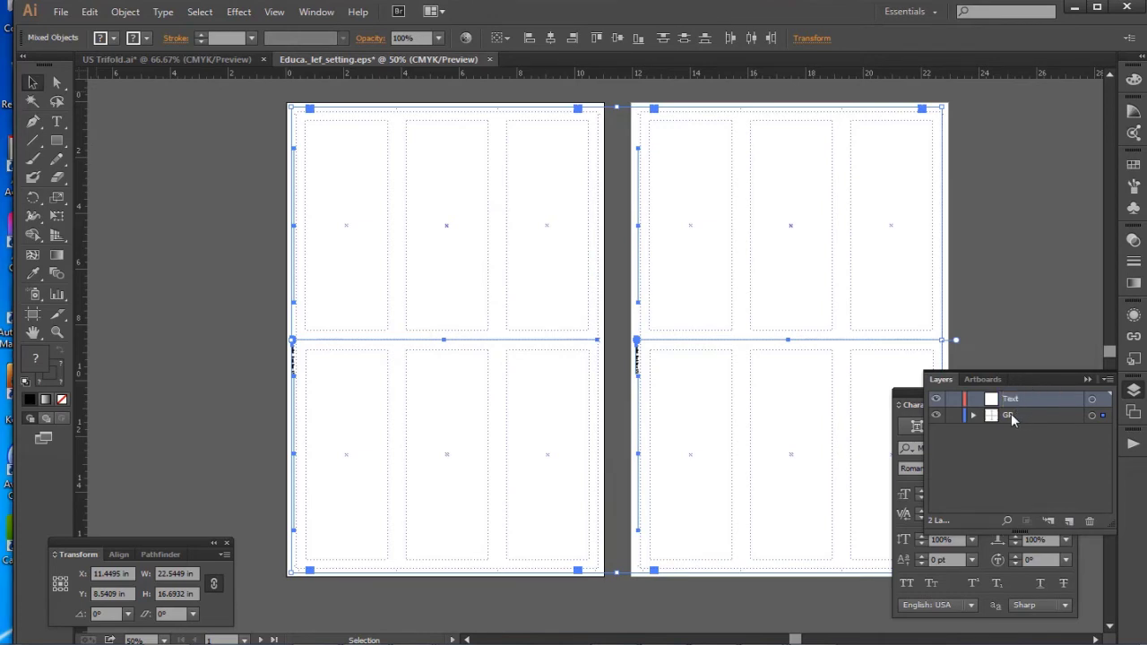
{"action": "left_click_drag", "start_coordinate": [1011, 414], "coordinate": [1003, 394]}
{"action": "left_click", "coordinate": [953, 398]}
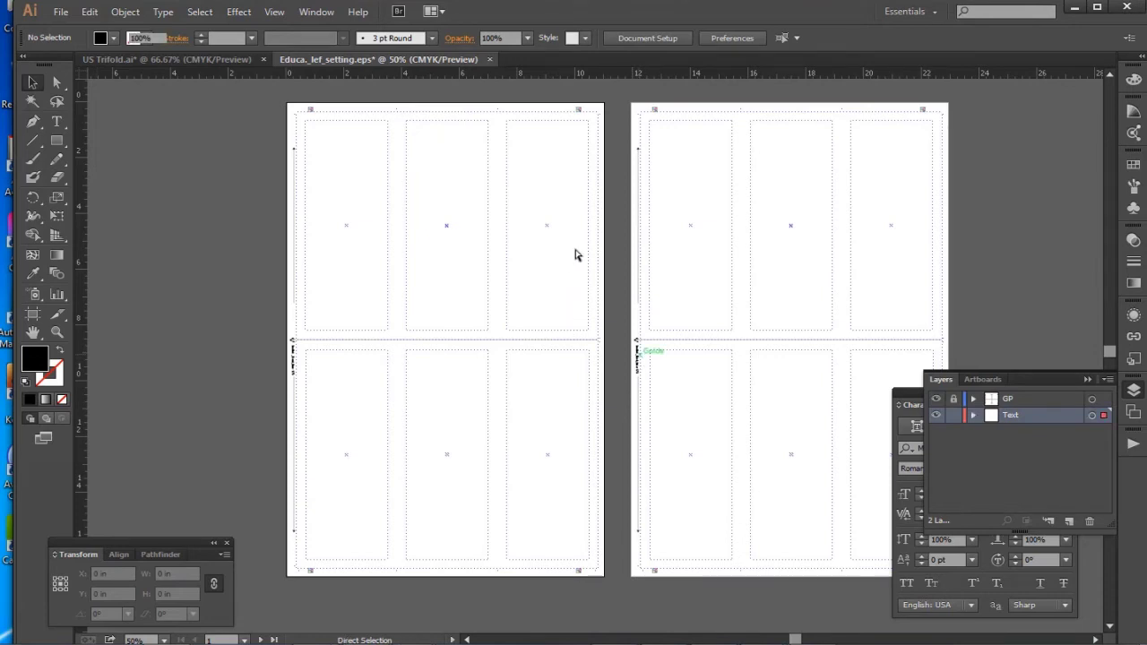
Paste the brochure side into the Text layer and place it on the empty canvas beside the first sheet
{"action": "key", "text": "ctrl+v"}
{"action": "left_click_drag", "start_coordinate": [568, 269], "coordinate": [442, 356]}
{"action": "left_click_drag", "start_coordinate": [329, 320], "coordinate": [276, 311]}
{"action": "left_click_drag", "start_coordinate": [499, 304], "coordinate": [889, 253]}
{"action": "left_click_drag", "start_coordinate": [574, 304], "coordinate": [342, 329]}
{"action": "left_click", "coordinate": [525, 253]}
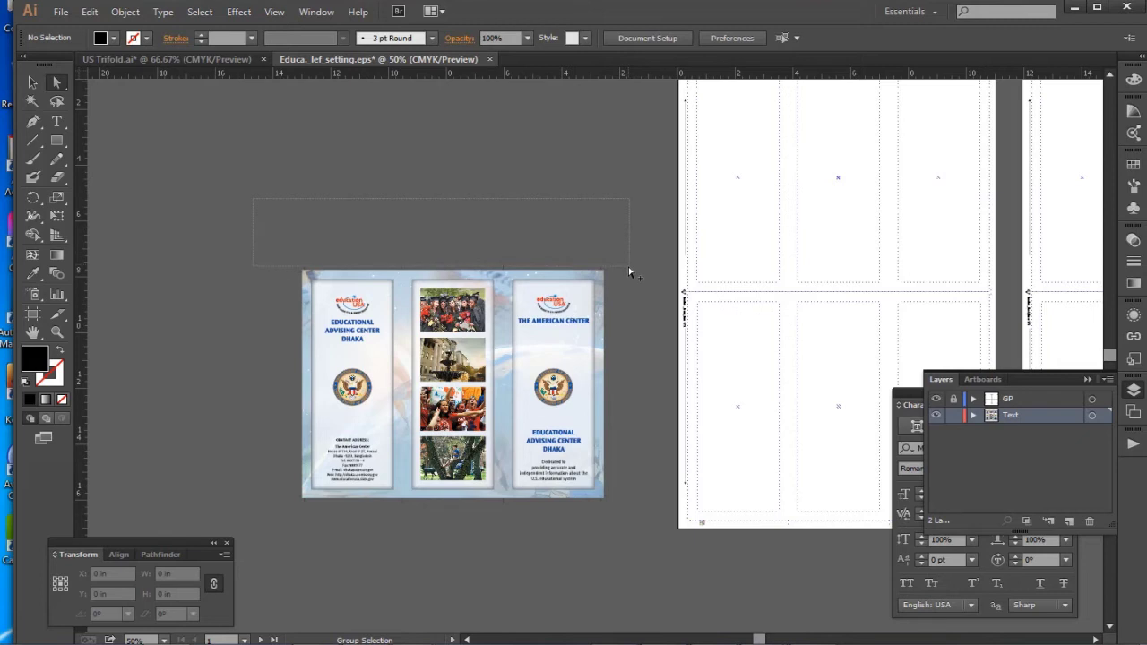
Delete the fold marks and the vertical corner trim marks along the top edge of the pasted artwork
{"action": "left_click_drag", "start_coordinate": [629, 272], "coordinate": [629, 271]}
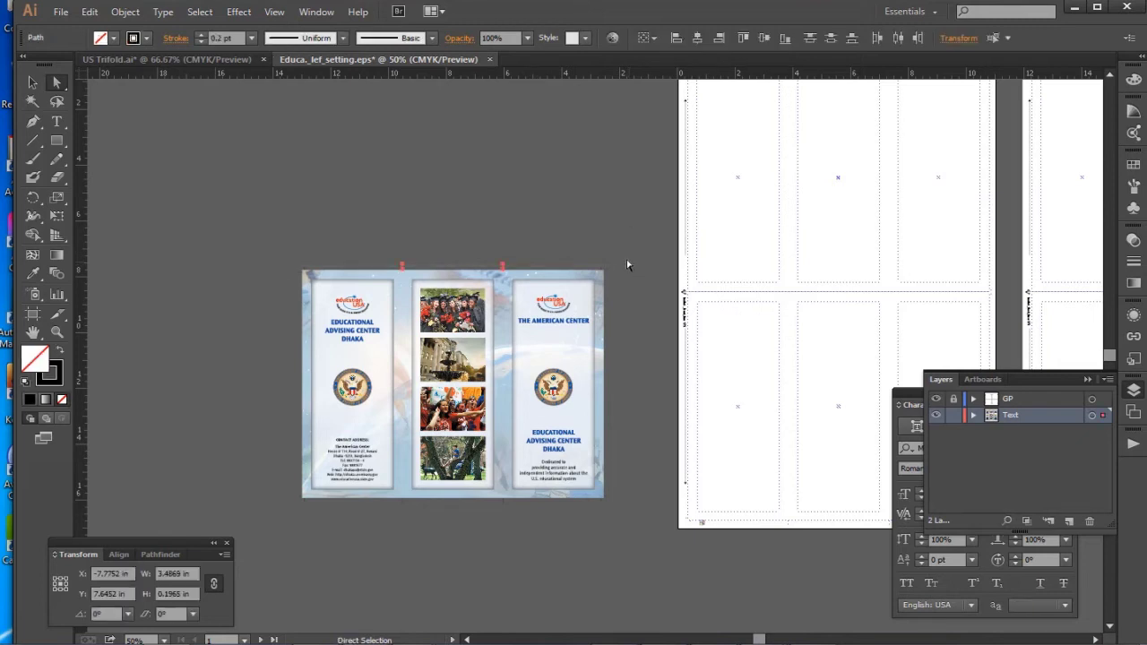
{"action": "left_click", "coordinate": [305, 269]}
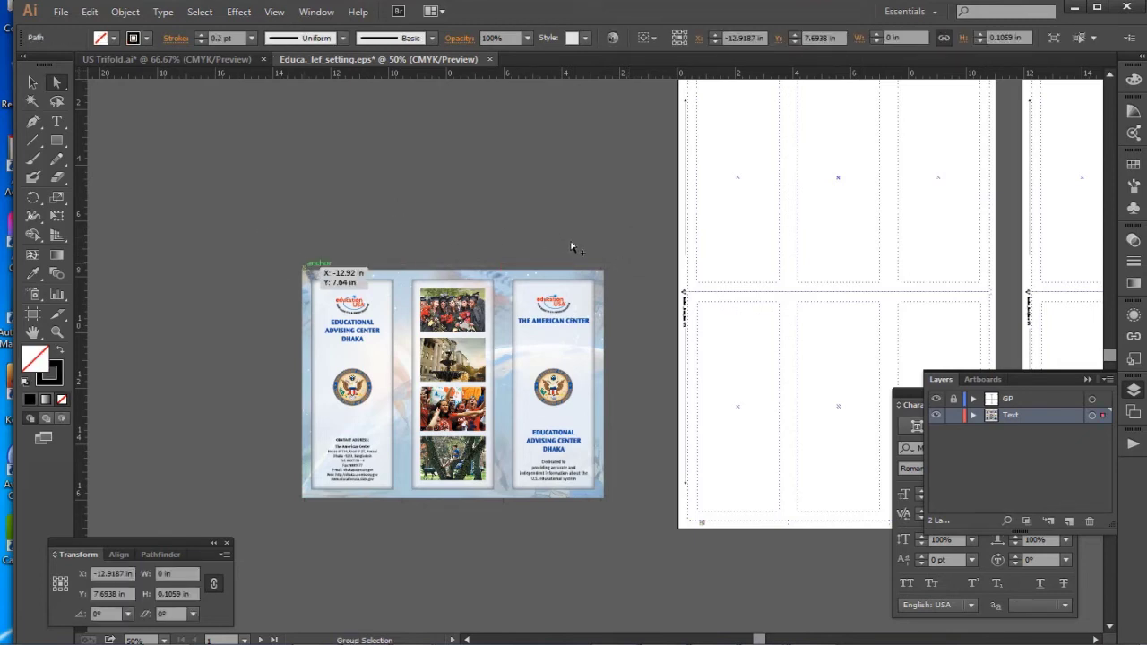
{"action": "left_click", "coordinate": [602, 269], "text": "shift"}
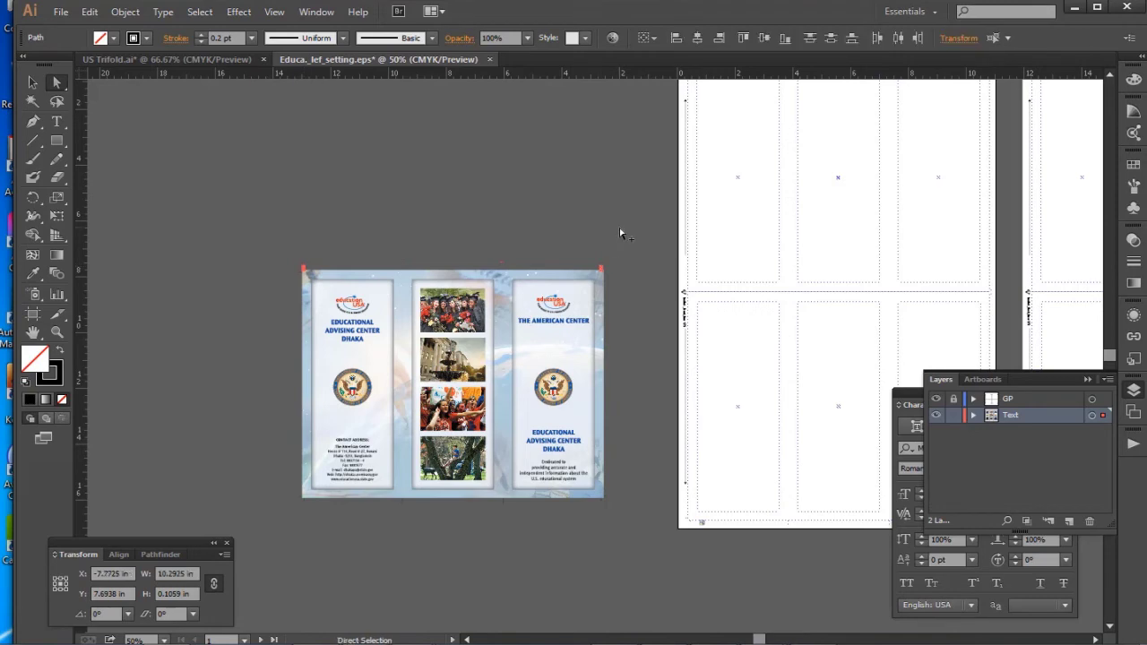
{"action": "left_click", "coordinate": [579, 215]}
Move the pasted artwork onto the lower half of the first sheet, snapping its upper-right corner to the center line and side guide
{"action": "key", "text": "v"}
{"action": "left_click_drag", "start_coordinate": [272, 219], "coordinate": [639, 473]}
{"action": "left_click_drag", "start_coordinate": [654, 391], "coordinate": [433, 361]}
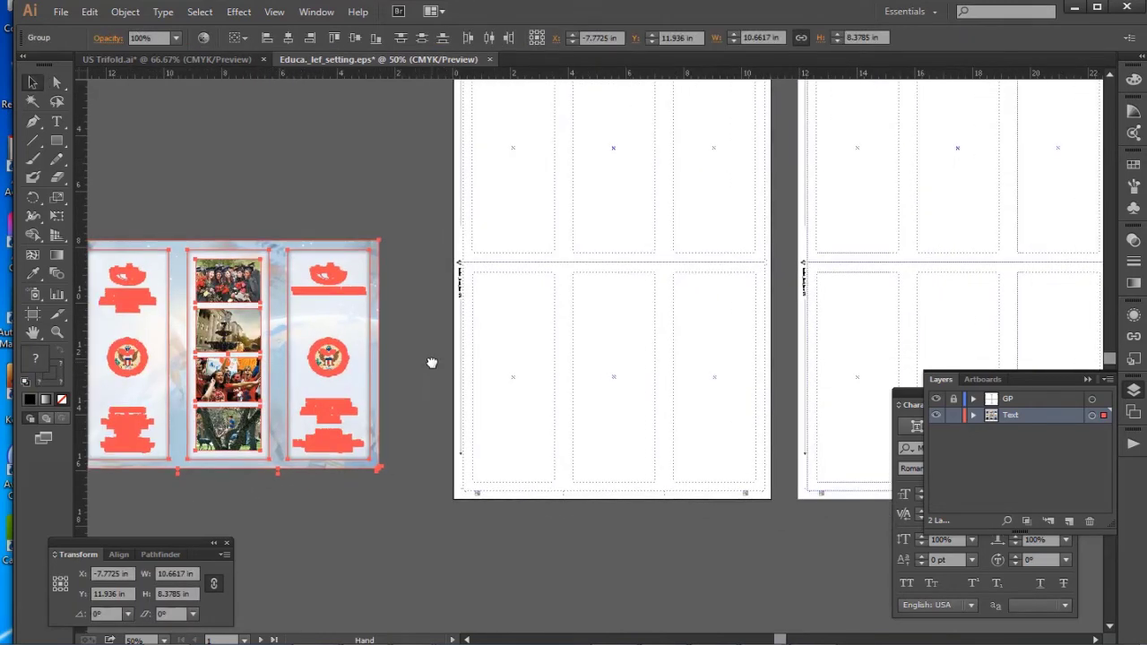
{"action": "key", "text": "a"}
{"action": "left_click_drag", "start_coordinate": [380, 242], "coordinate": [764, 278]}
{"action": "key", "text": "ctrl+space"}
{"action": "left_click_drag", "start_coordinate": [728, 234], "coordinate": [831, 309]}
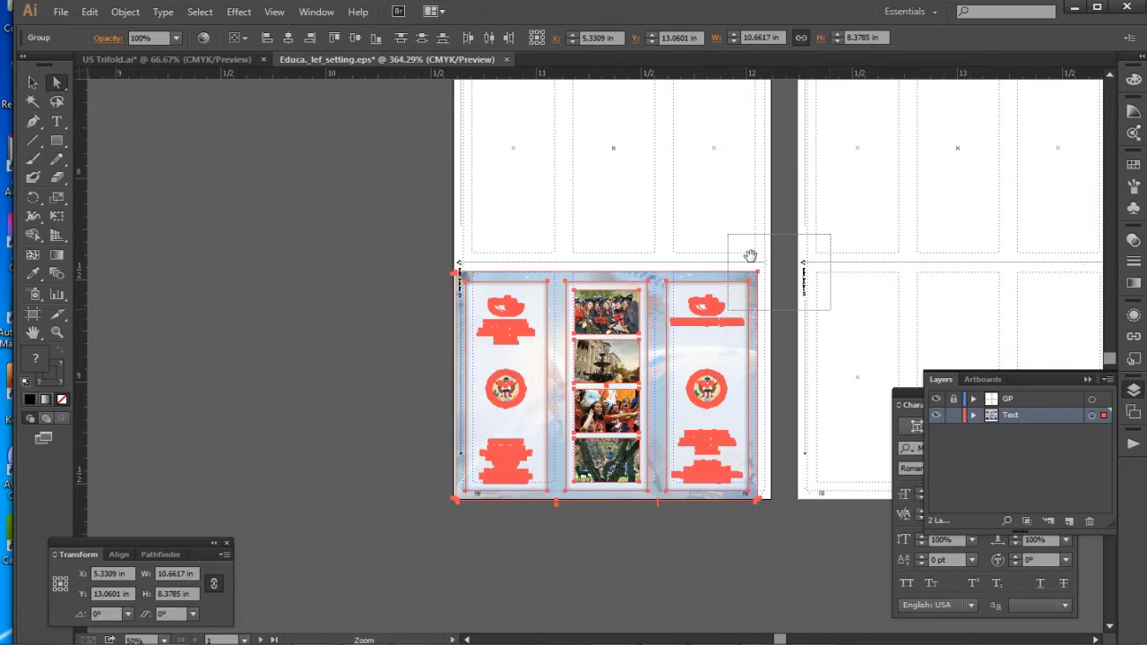
{"action": "left_click_drag", "start_coordinate": [441, 360], "coordinate": [494, 295]}
{"action": "left_click_drag", "start_coordinate": [577, 304], "coordinate": [577, 304]}
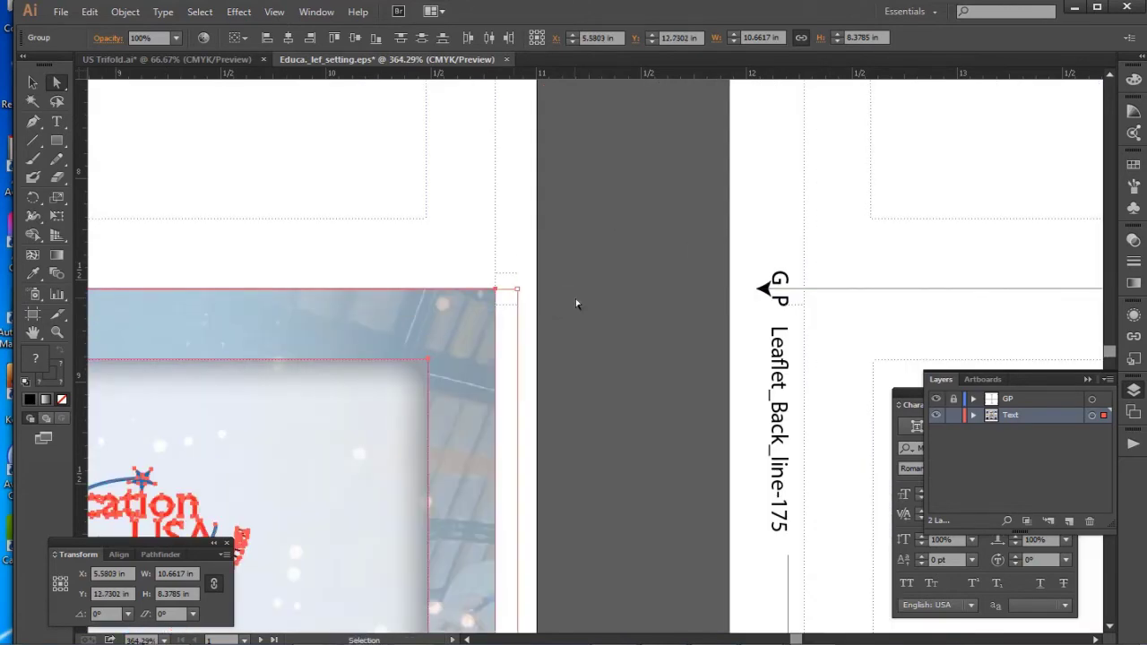
Copy the artwork 8.54 in straight up to the sheet's upper half and rotate the copy 180°
{"action": "key", "text": "ctrl+0"}
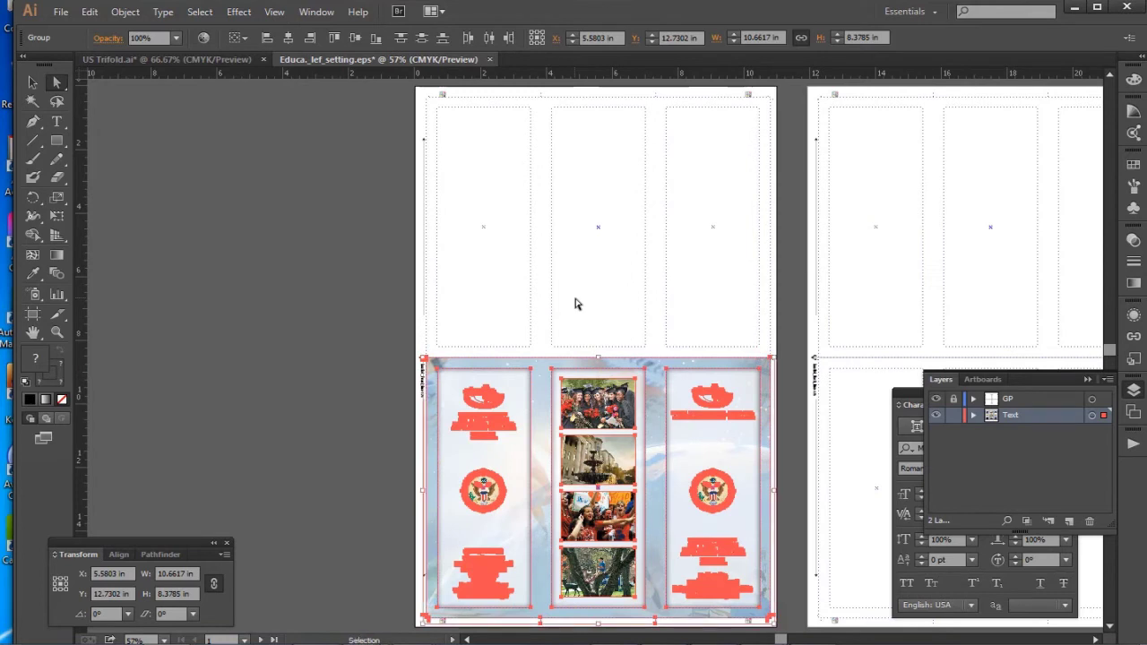
{"action": "key", "text": "v"}
{"action": "left_click_drag", "start_coordinate": [615, 276], "coordinate": [625, 244]}
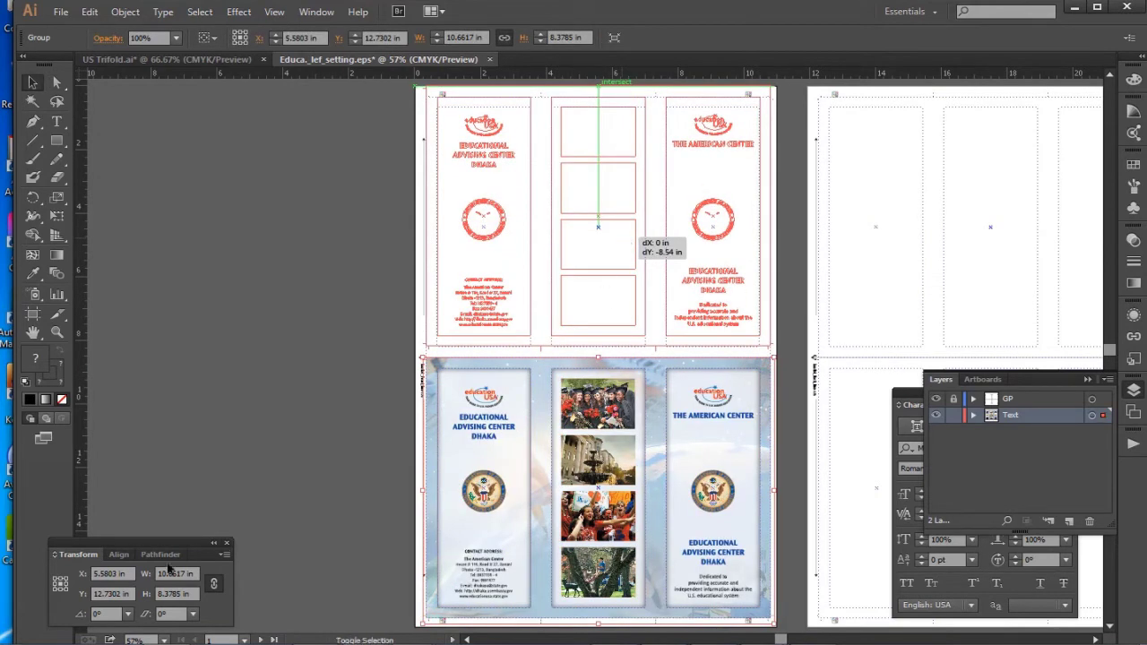
{"action": "left_click", "coordinate": [102, 614]}
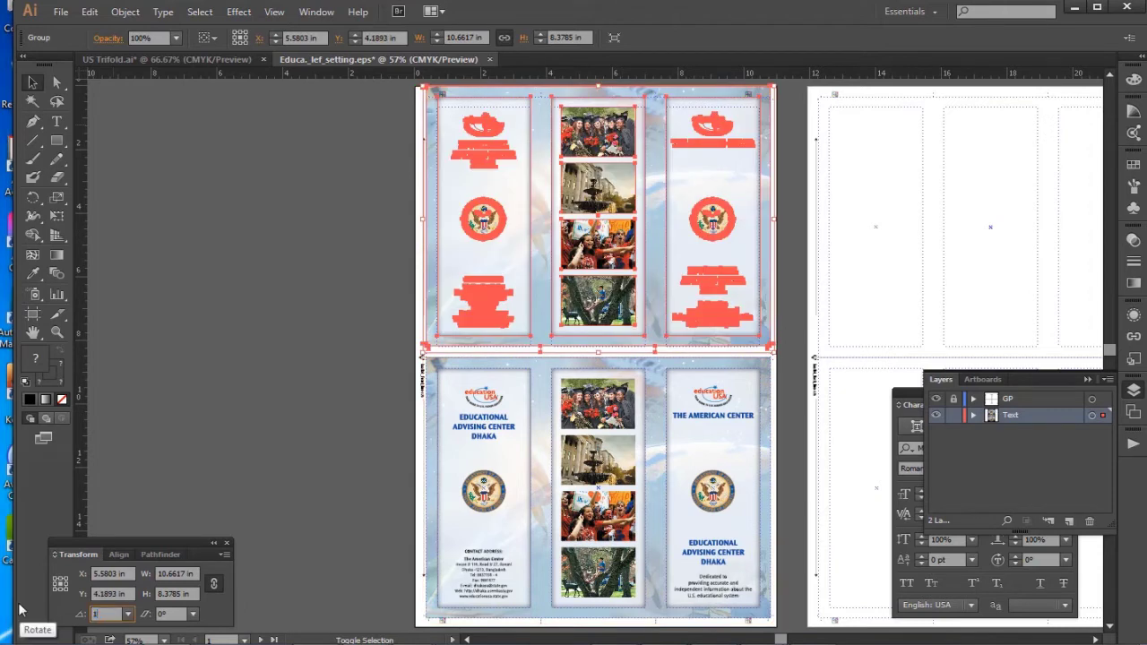
{"action": "type", "text": "180"}
{"action": "key", "text": "Return"}
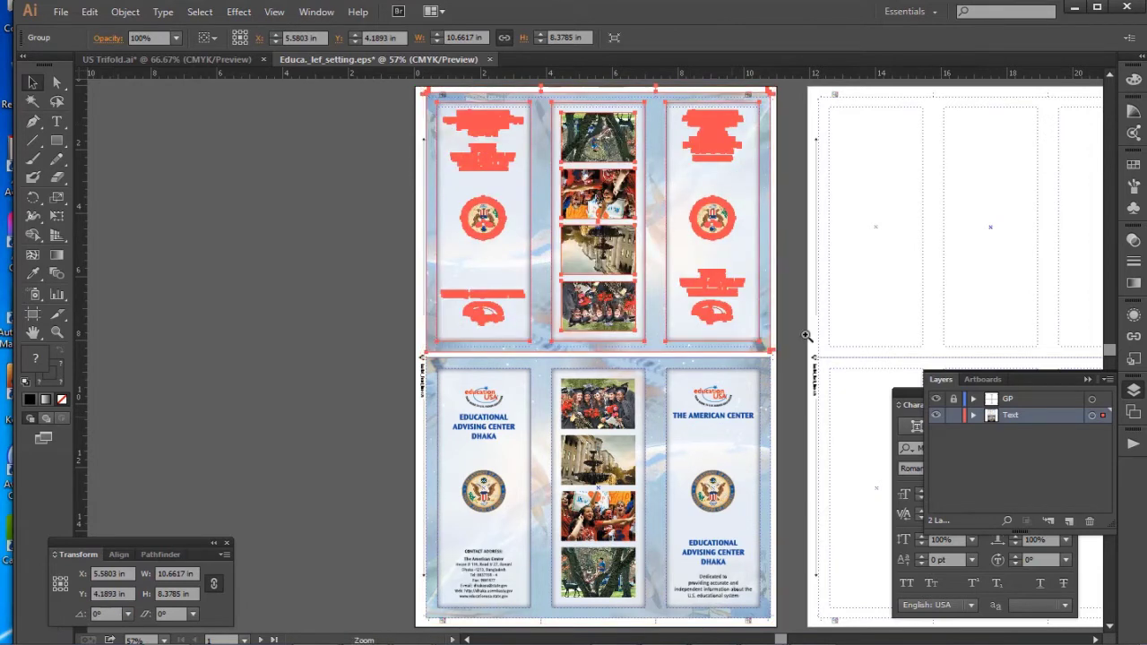
Move the rotated copy 0.16 in straight down so its edge meets the lower artwork at the center line
{"action": "left_click_drag", "start_coordinate": [753, 367], "coordinate": [807, 334]}
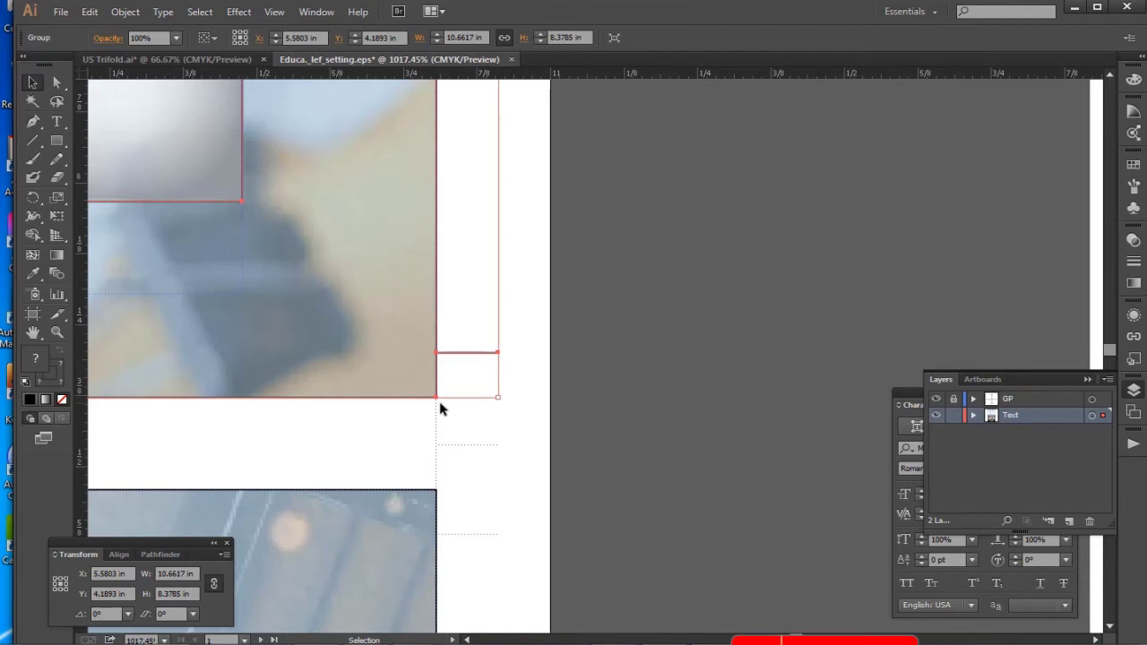
{"action": "left_click_drag", "start_coordinate": [437, 398], "coordinate": [436, 490]}
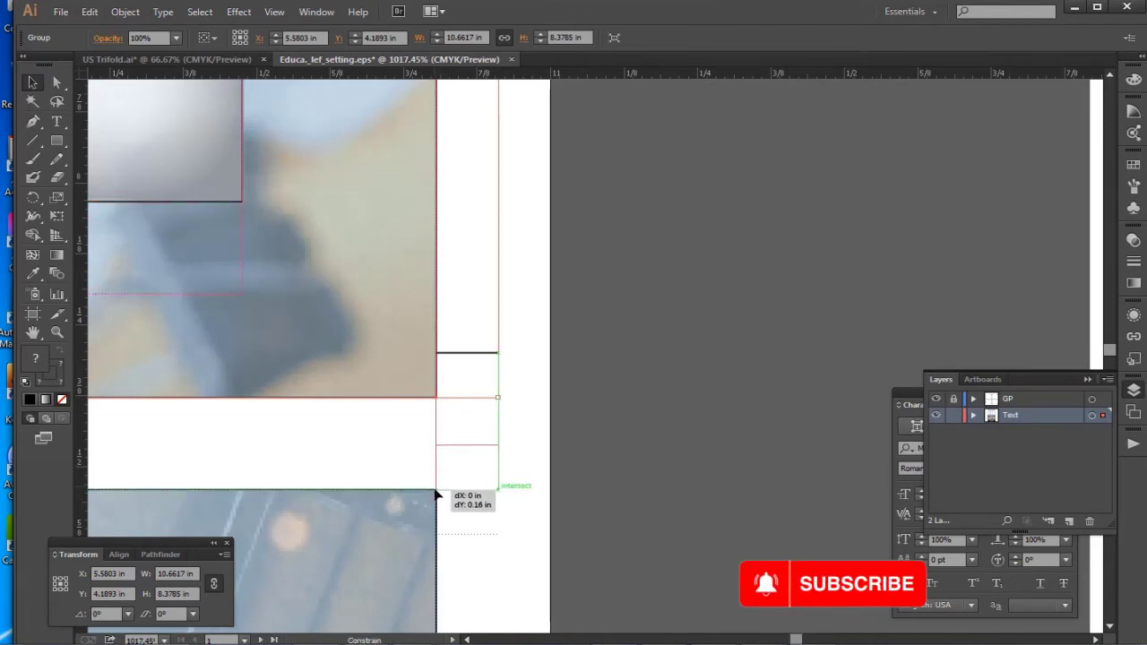
{"action": "left_click", "coordinate": [714, 447]}
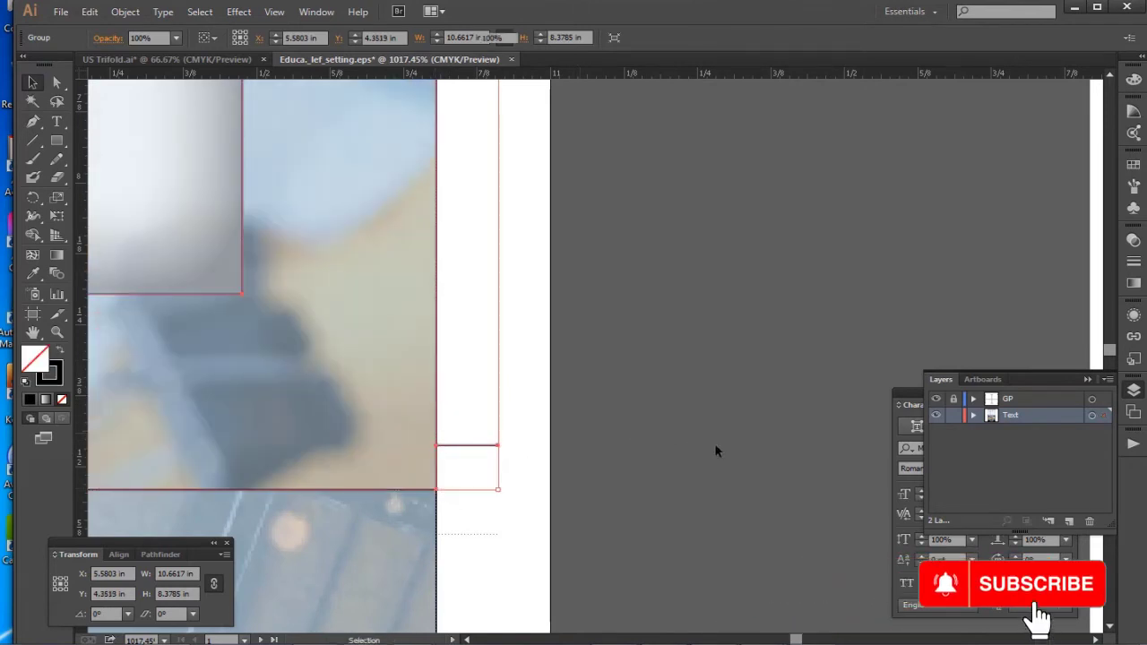
Copy the short horizontal trim mark beside the seam in the right margin 0.16 in straight down
{"action": "key", "text": "ctrl+0"}
{"action": "key", "text": "z"}
{"action": "left_click_drag", "start_coordinate": [824, 337], "coordinate": [706, 377]}
{"action": "key", "text": "a"}
{"action": "left_click_drag", "start_coordinate": [672, 255], "coordinate": [670, 293]}
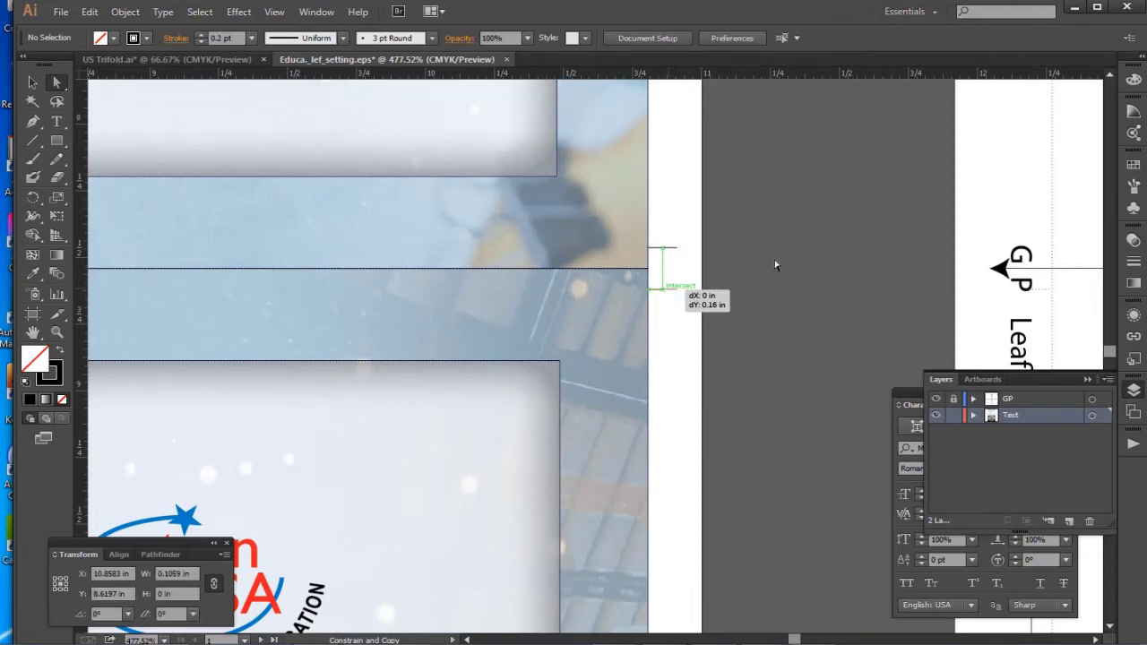
{"action": "key", "text": "ctrl+0"}
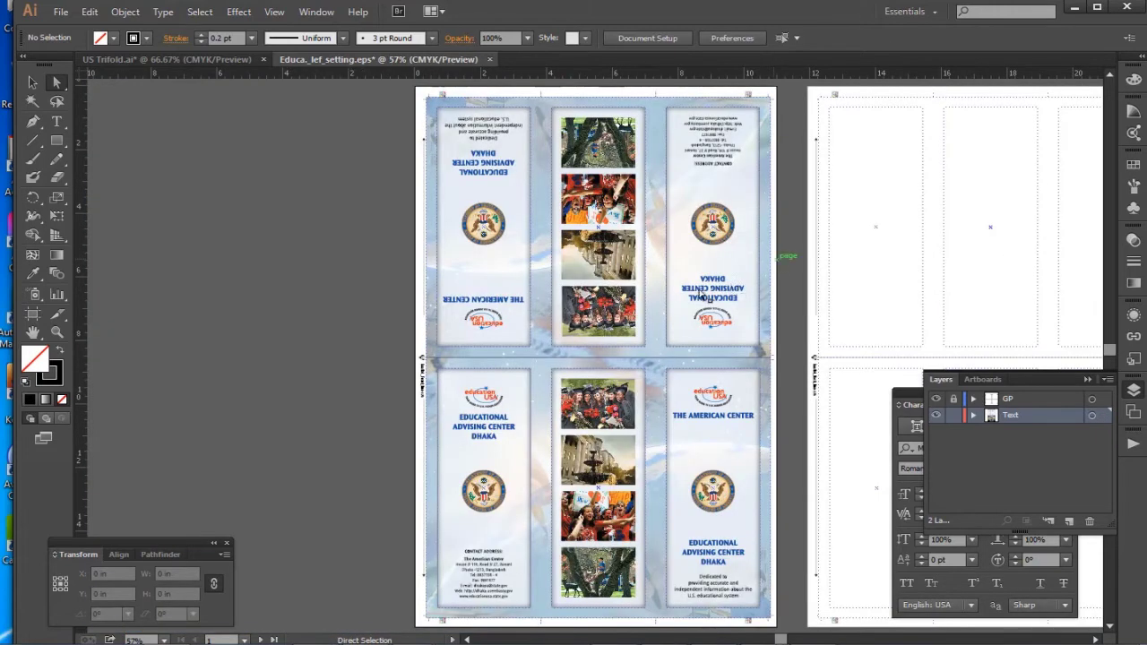
{"action": "left_click_drag", "start_coordinate": [604, 109], "coordinate": [639, 191]}
{"action": "left_click_drag", "start_coordinate": [497, 163], "coordinate": [935, 266]}
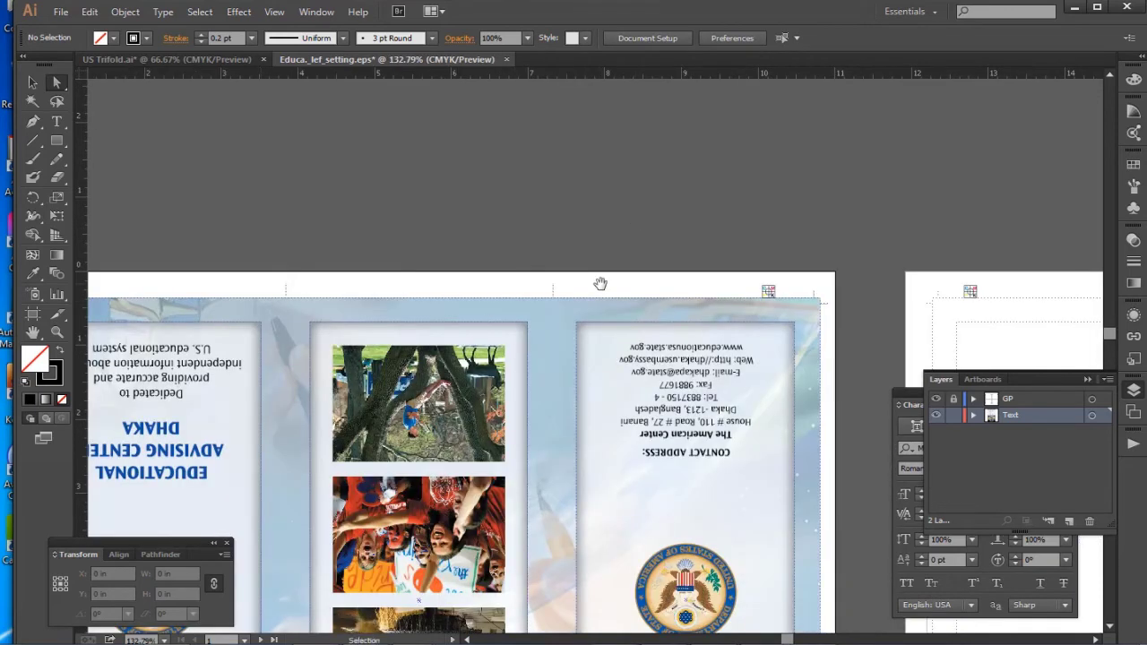
{"action": "key", "text": "ctrl+0"}
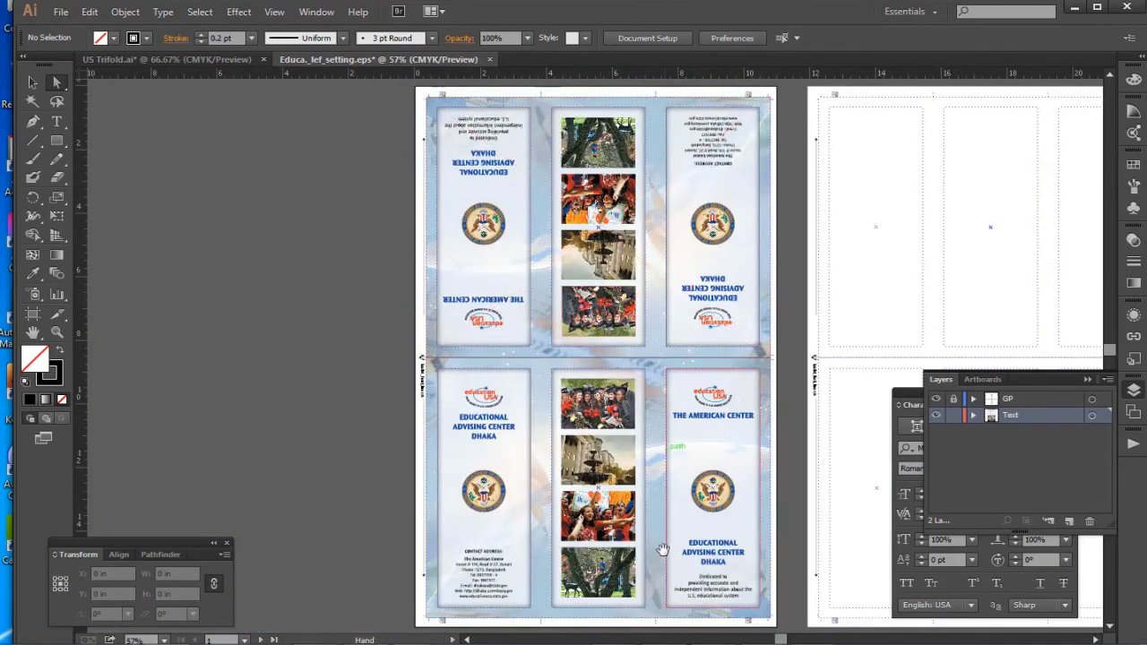
{"action": "key", "text": "ctrl+0"}
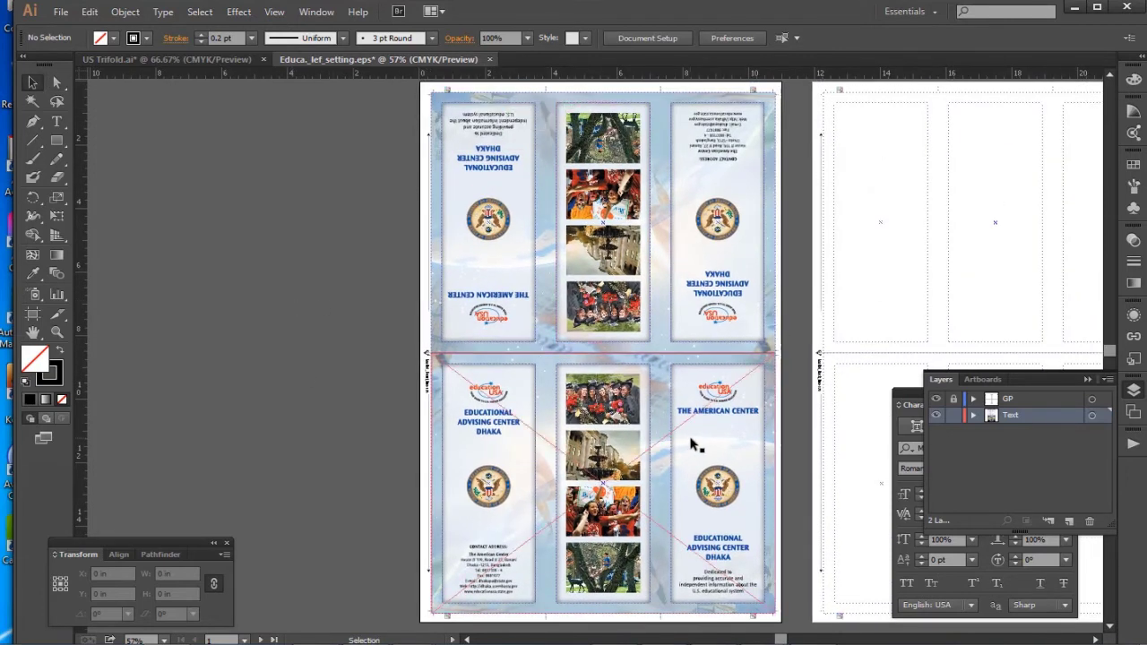
Switch to the US Trifold.ai document containing the brochure's inside artwork
{"action": "left_click", "coordinate": [167, 63]}
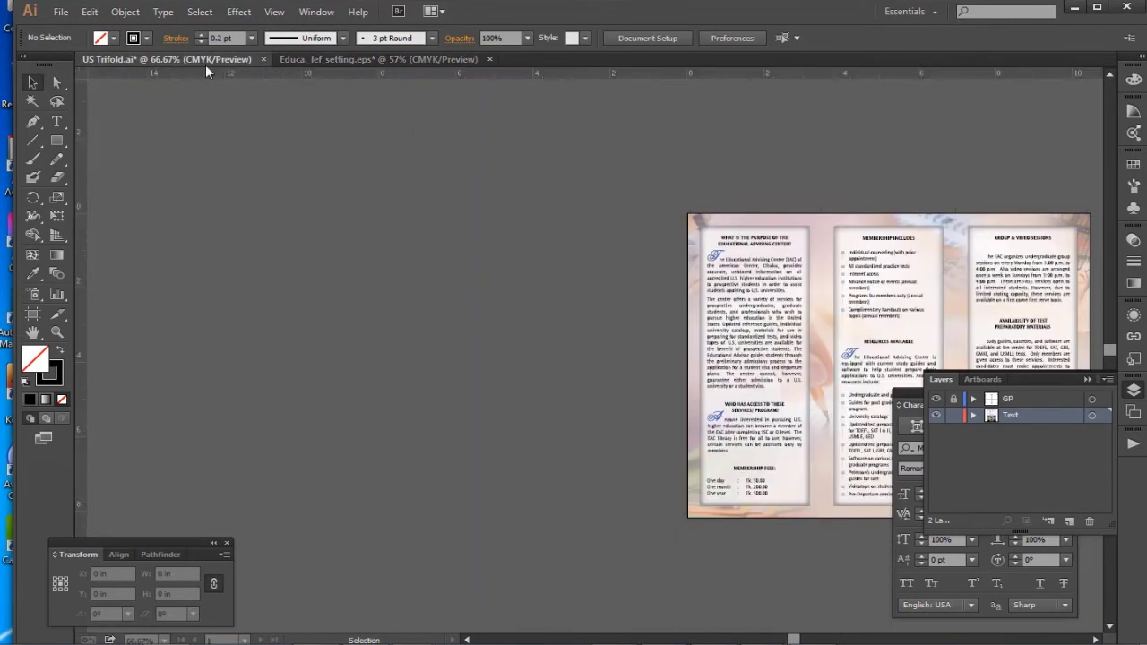
{"action": "key", "text": "ctrl+0"}
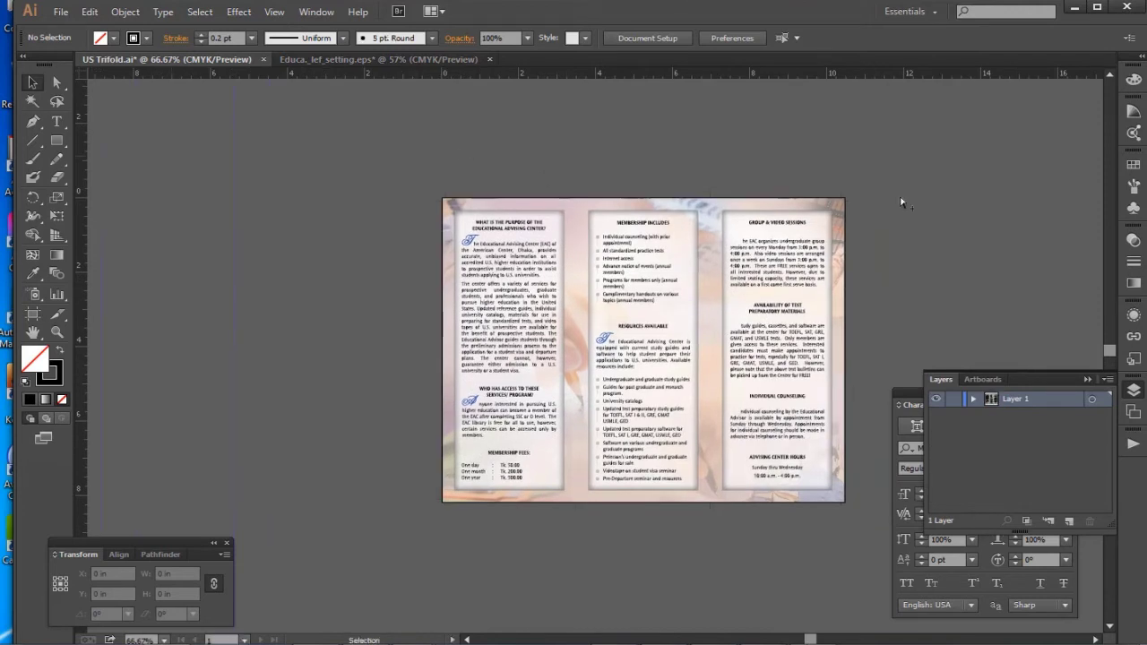
{"action": "key", "text": "a"}
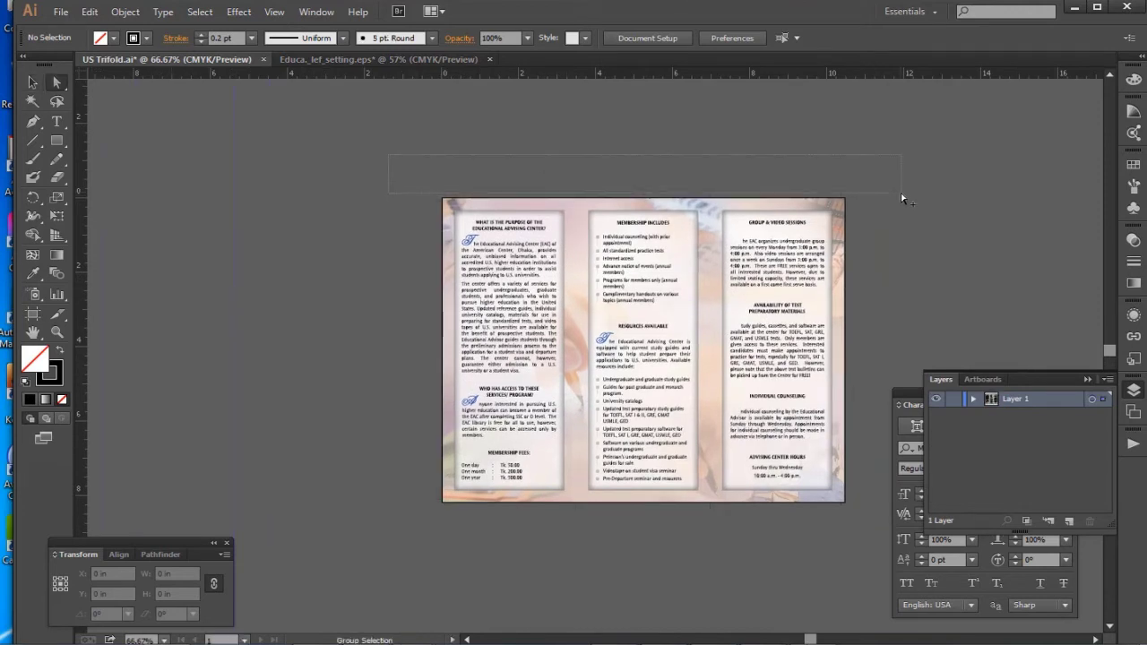
{"action": "left_click", "coordinate": [902, 198]}
{"action": "left_click_drag", "start_coordinate": [390, 154], "coordinate": [953, 198]}
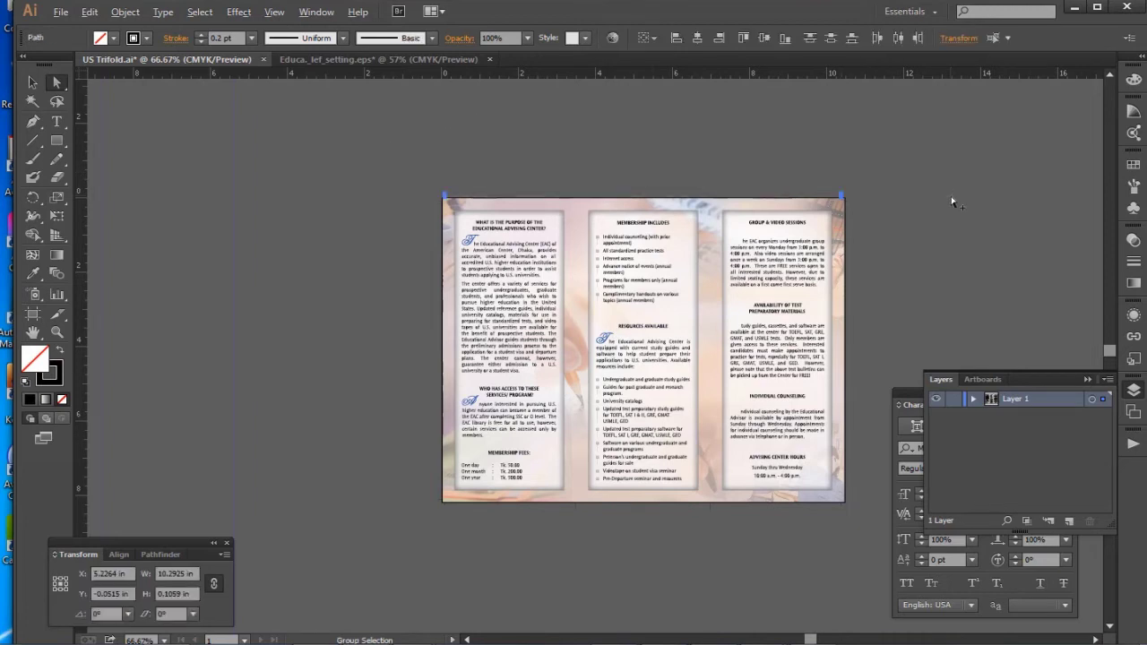
{"action": "left_click", "coordinate": [711, 167]}
{"action": "left_click", "coordinate": [275, 12]}
{"action": "left_click", "coordinate": [392, 182]}
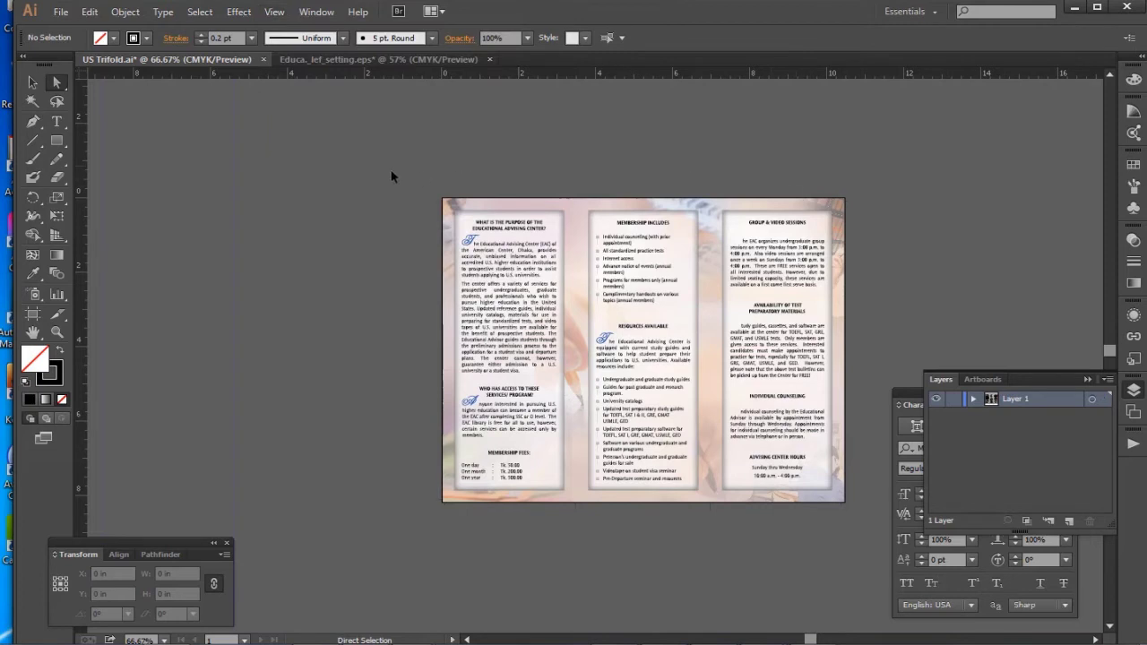
Copy all the inside artwork from US Trifold.ai and paste it into the Educa._lef_setting.eps layout
{"action": "key", "text": "v"}
{"action": "key", "text": "ctrl+a"}
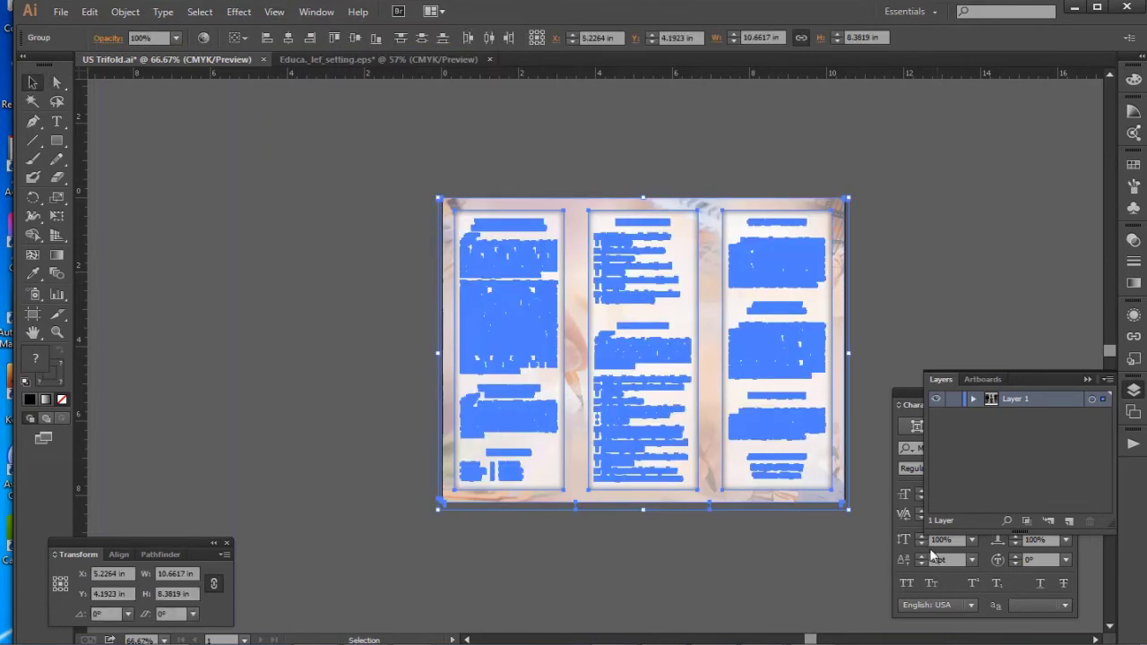
{"action": "left_click", "coordinate": [332, 60]}
{"action": "key", "text": "space"}
{"action": "left_click_drag", "start_coordinate": [929, 188], "coordinate": [673, 207]}
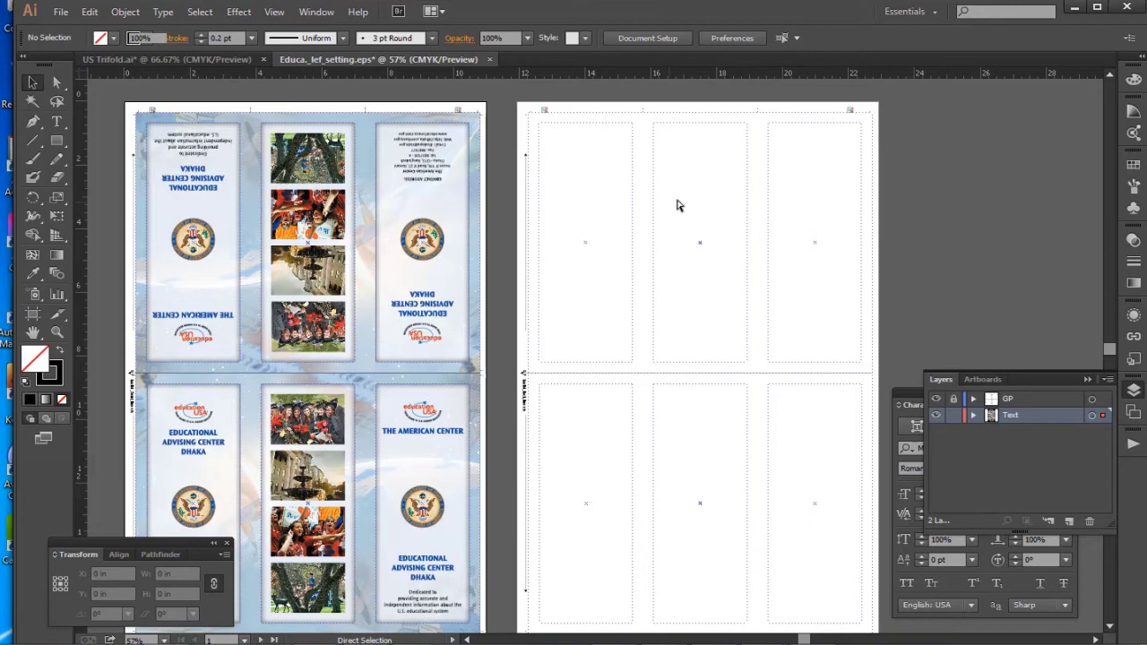
{"action": "key", "text": "ctrl+v"}
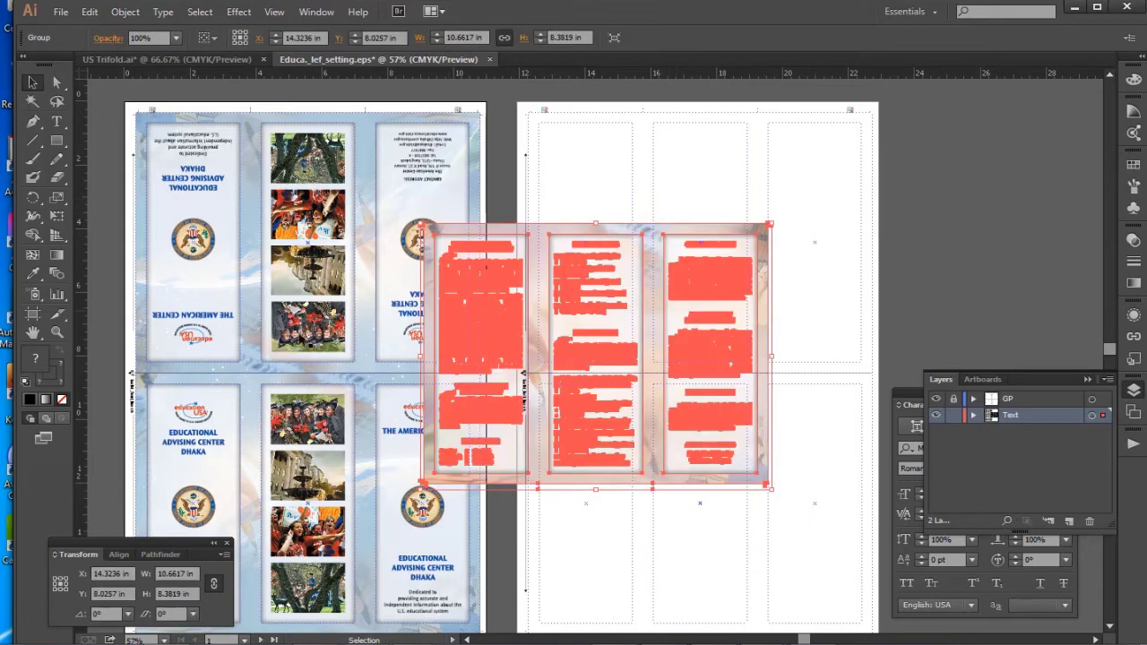
Move the pasted artwork onto the lower half of the second sheet, snapping its upper edge to the center line
{"action": "left_click_drag", "start_coordinate": [710, 473], "coordinate": [719, 356]}
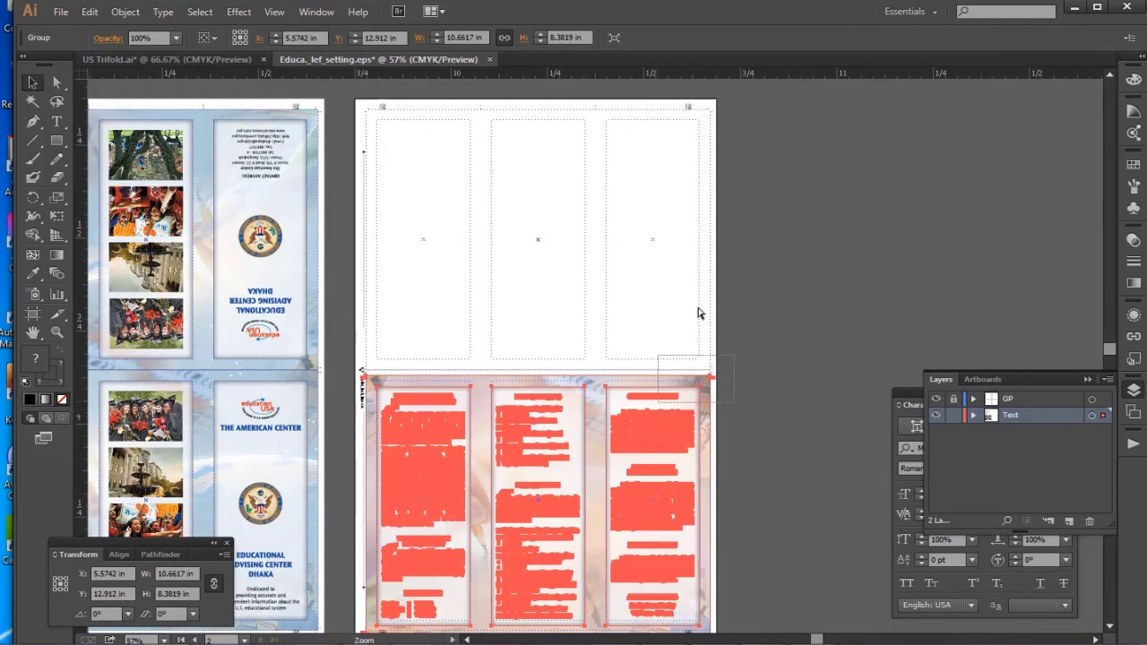
{"action": "key", "text": "a"}
{"action": "left_click_drag", "start_coordinate": [760, 325], "coordinate": [762, 264]}
{"action": "key", "text": "ctrl+0"}
{"action": "key", "text": "v"}
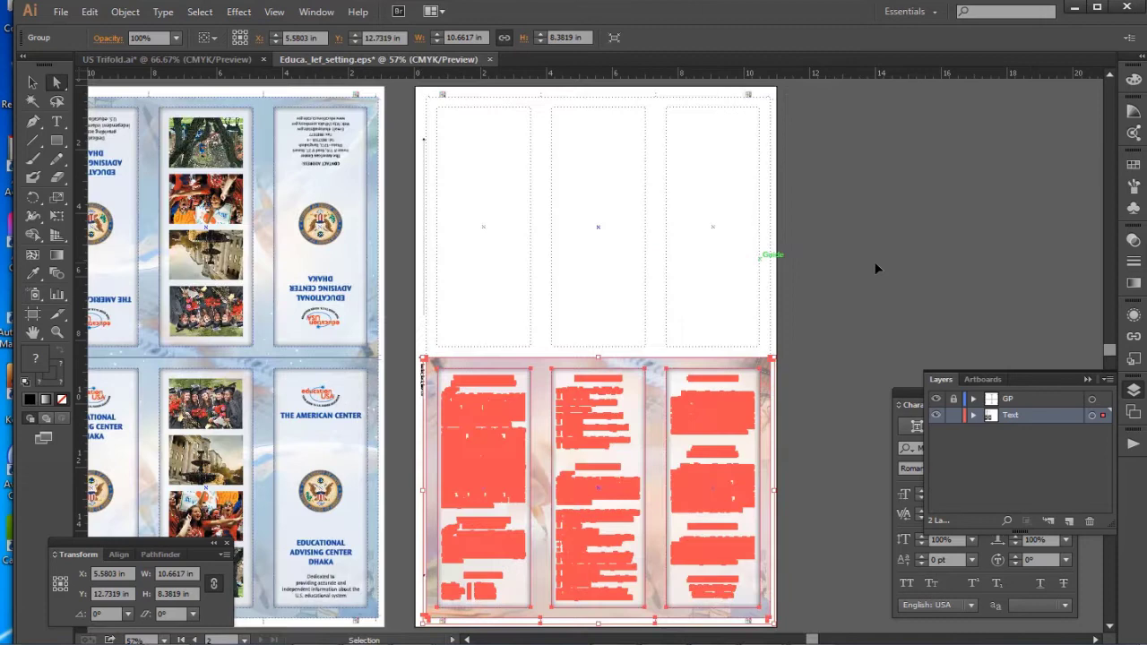
Copy the back artwork 8.36 in straight up to the second sheet's upper half and rotate the copy 180°
{"action": "left_click_drag", "start_coordinate": [582, 524], "coordinate": [602, 259]}
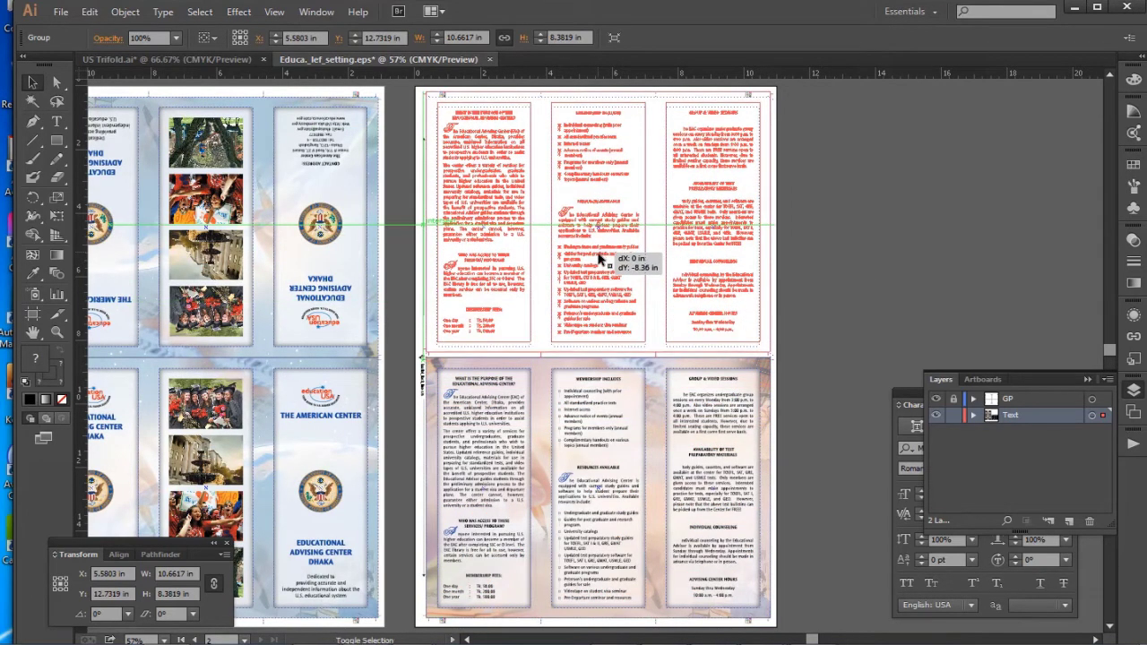
{"action": "left_click_drag", "start_coordinate": [603, 260], "coordinate": [602, 259]}
{"action": "left_click", "coordinate": [100, 614]}
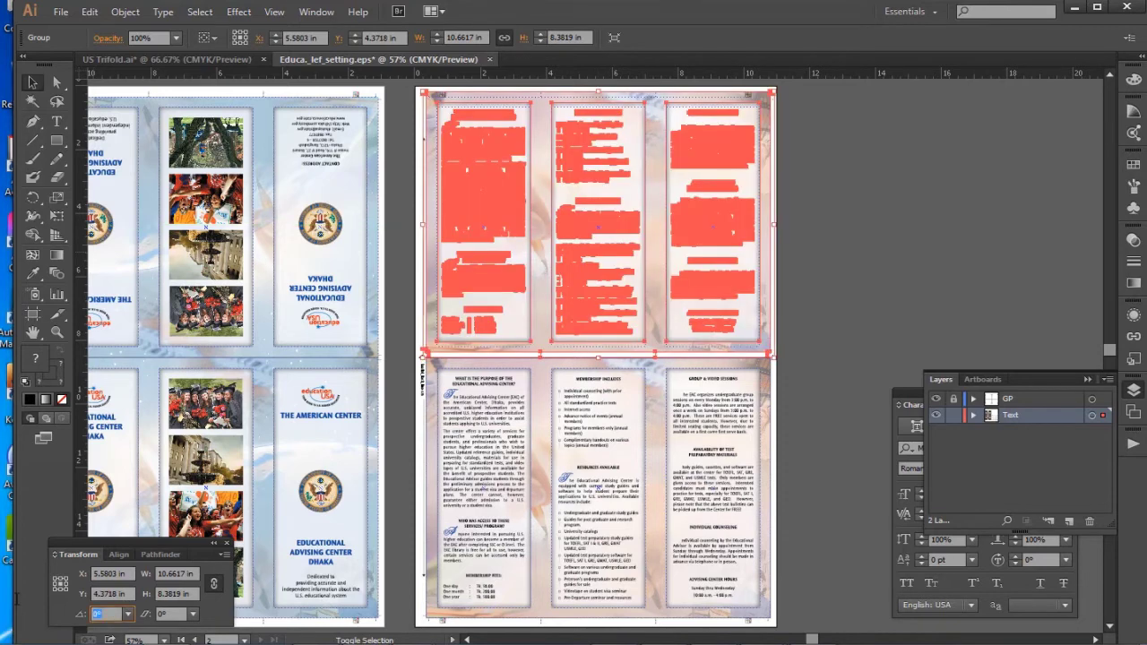
{"action": "type", "text": "180"}
{"action": "key", "text": "Return"}
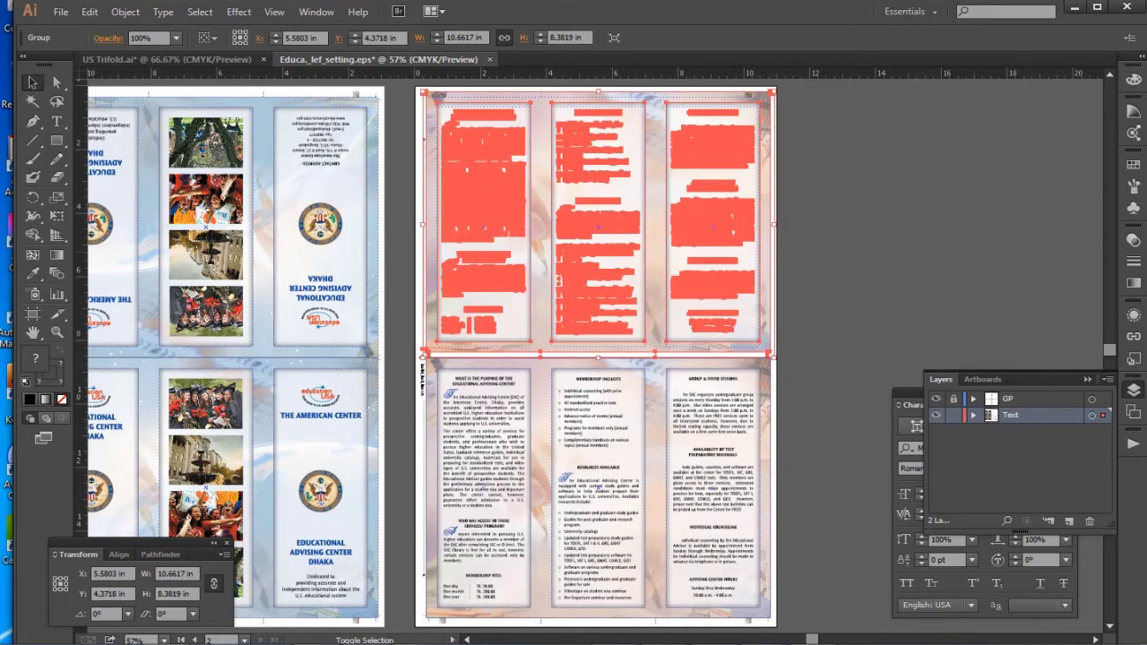
Move the rotated back copy about 0.02 in straight up so its edge meets the lower artwork at the center line
{"action": "left_click_drag", "start_coordinate": [786, 331], "coordinate": [733, 380]}
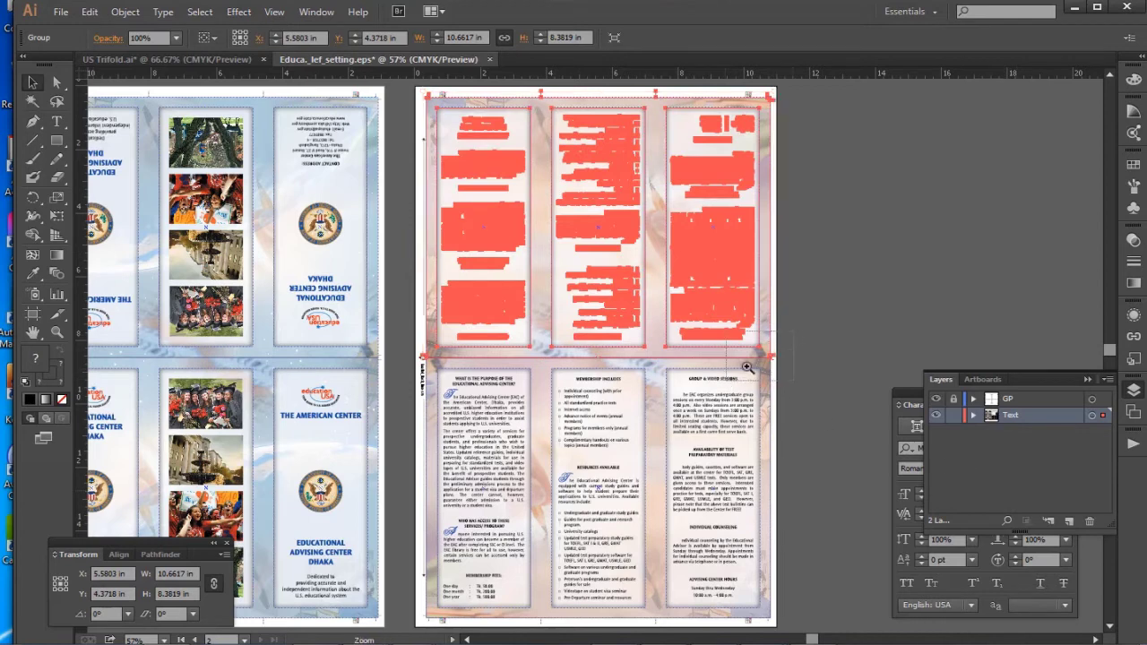
{"action": "left_click_drag", "start_coordinate": [610, 308], "coordinate": [832, 450]}
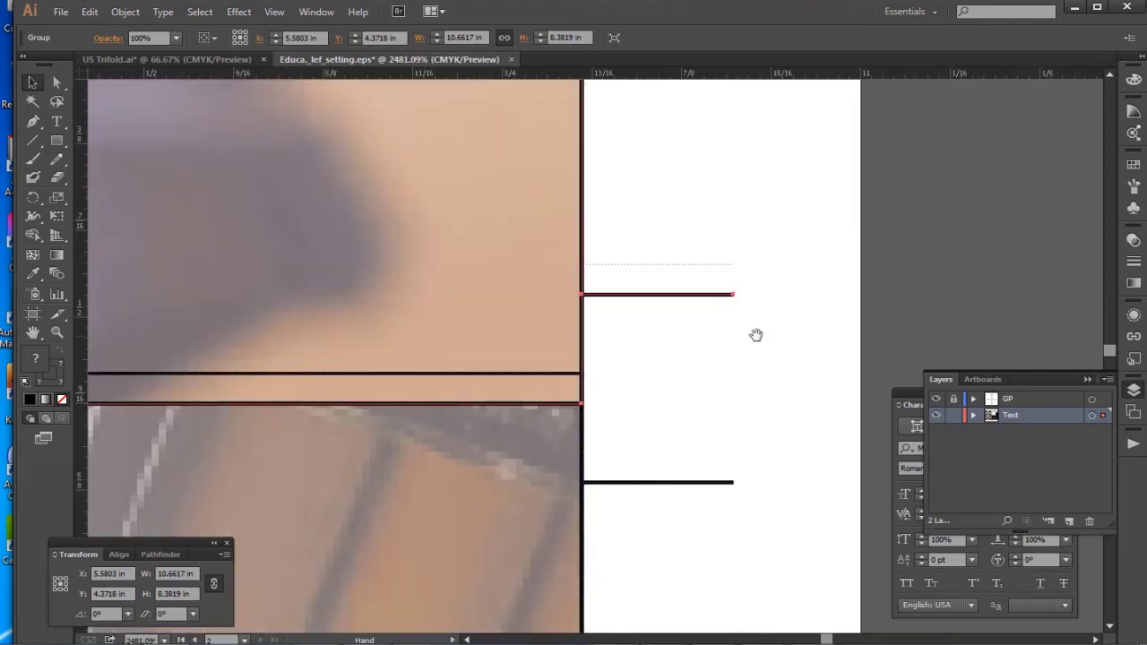
{"action": "key", "text": "a"}
{"action": "left_click_drag", "start_coordinate": [583, 408], "coordinate": [768, 382]}
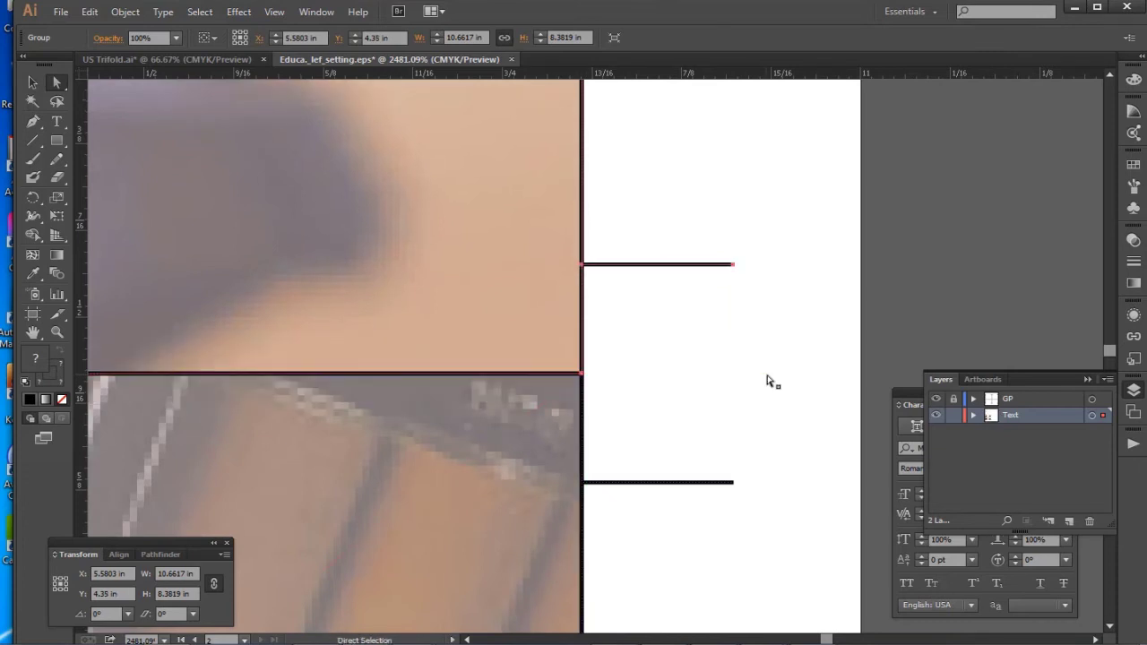
{"action": "key", "text": "v"}
{"action": "left_click", "coordinate": [769, 381]}
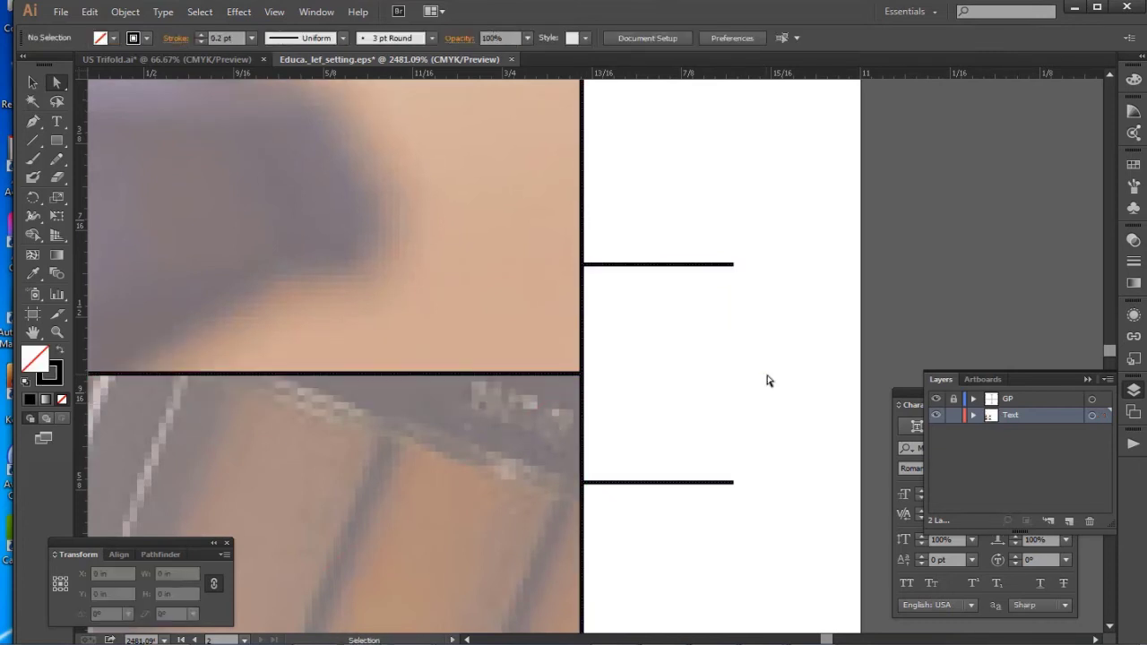
Delete the thin outline frames around the six text and photo panels on the first sheet
{"action": "key", "text": "ctrl+0"}
{"action": "left_click_drag", "start_coordinate": [384, 320], "coordinate": [548, 305]}
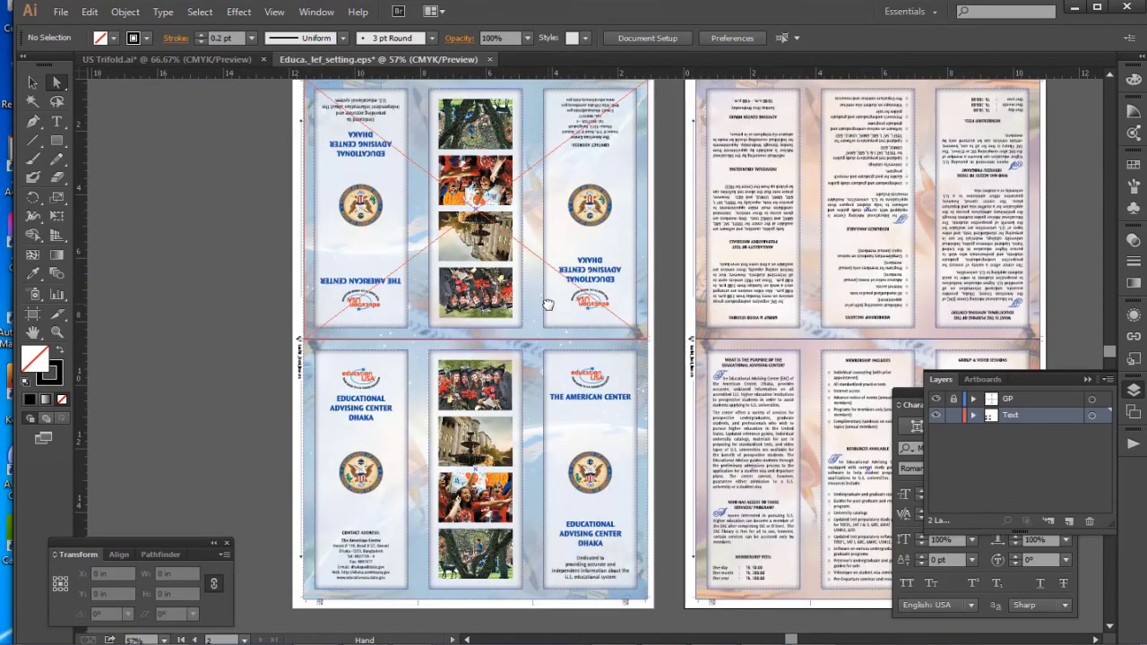
{"action": "scroll", "coordinate": [394, 340], "scroll_direction": "up", "scroll_amount": 5}
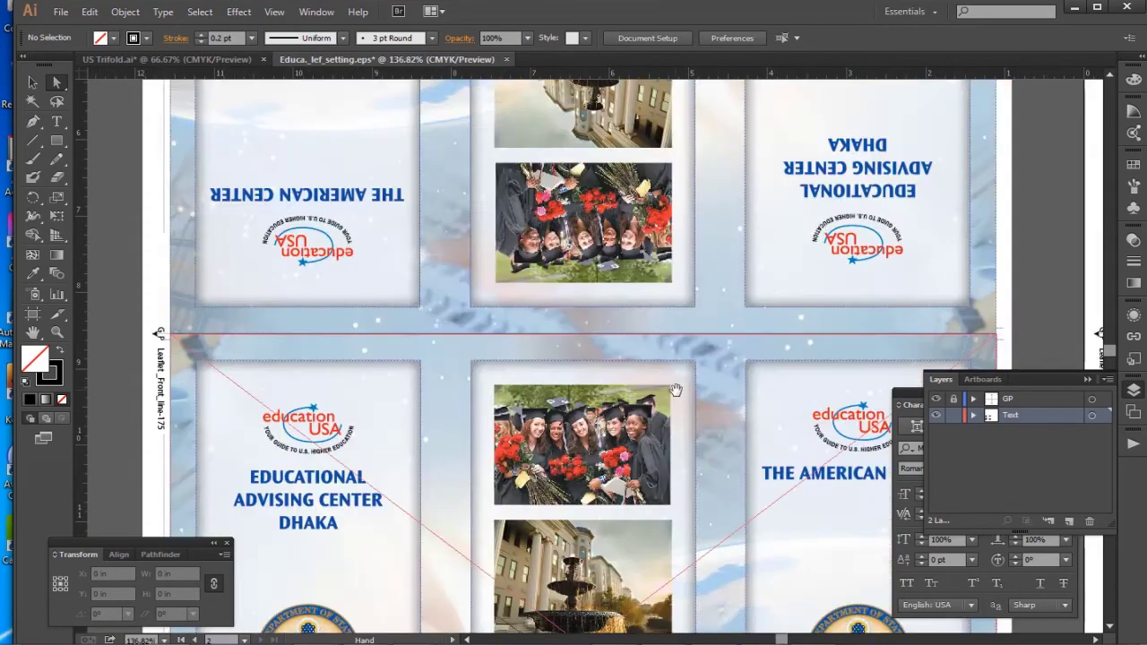
{"action": "left_click_drag", "start_coordinate": [417, 310], "coordinate": [389, 272]}
{"action": "key", "text": "alt"}
{"action": "left_click", "coordinate": [428, 267]}
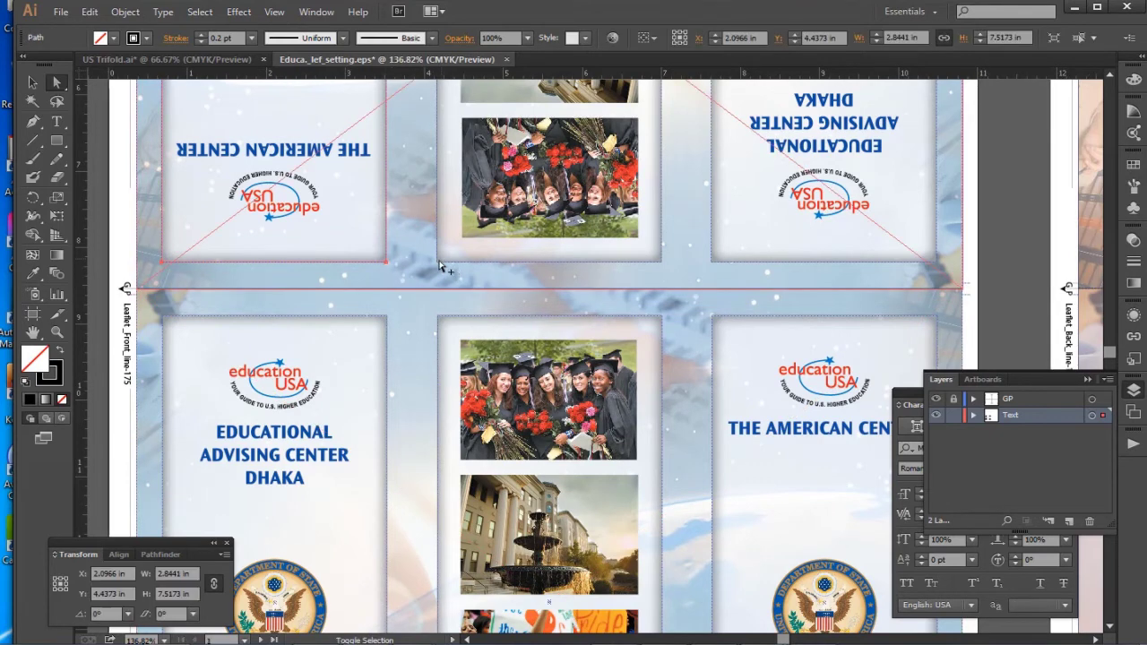
{"action": "left_click", "coordinate": [439, 266], "text": "alt"}
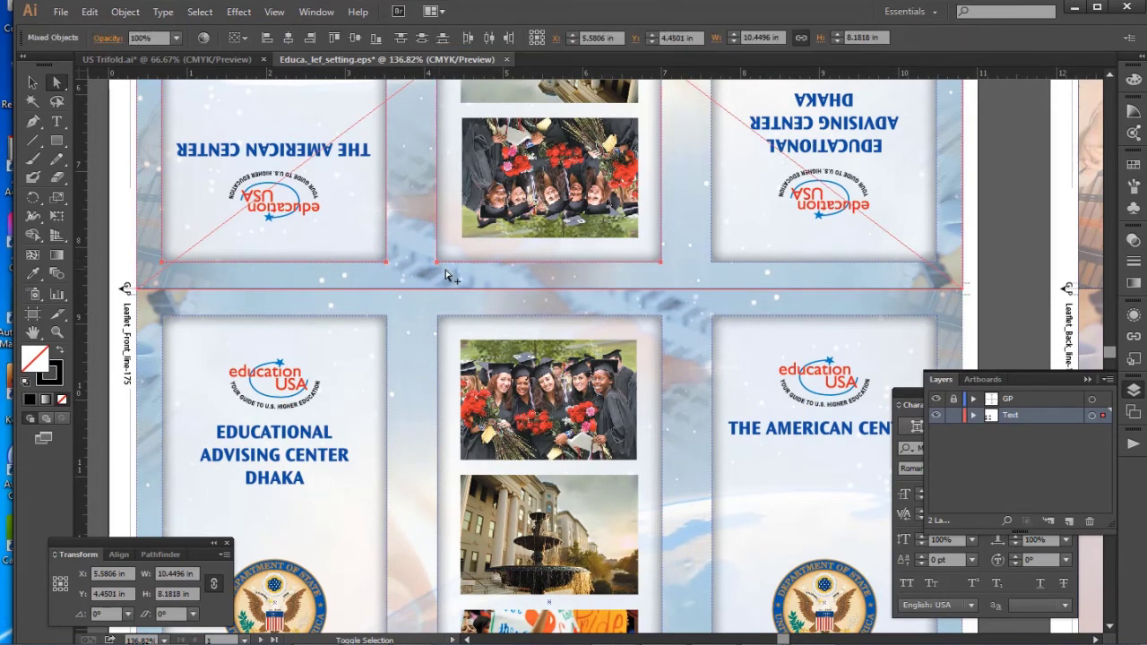
{"action": "left_click", "coordinate": [714, 263], "text": "alt"}
{"action": "left_click", "coordinate": [723, 320], "text": "alt"}
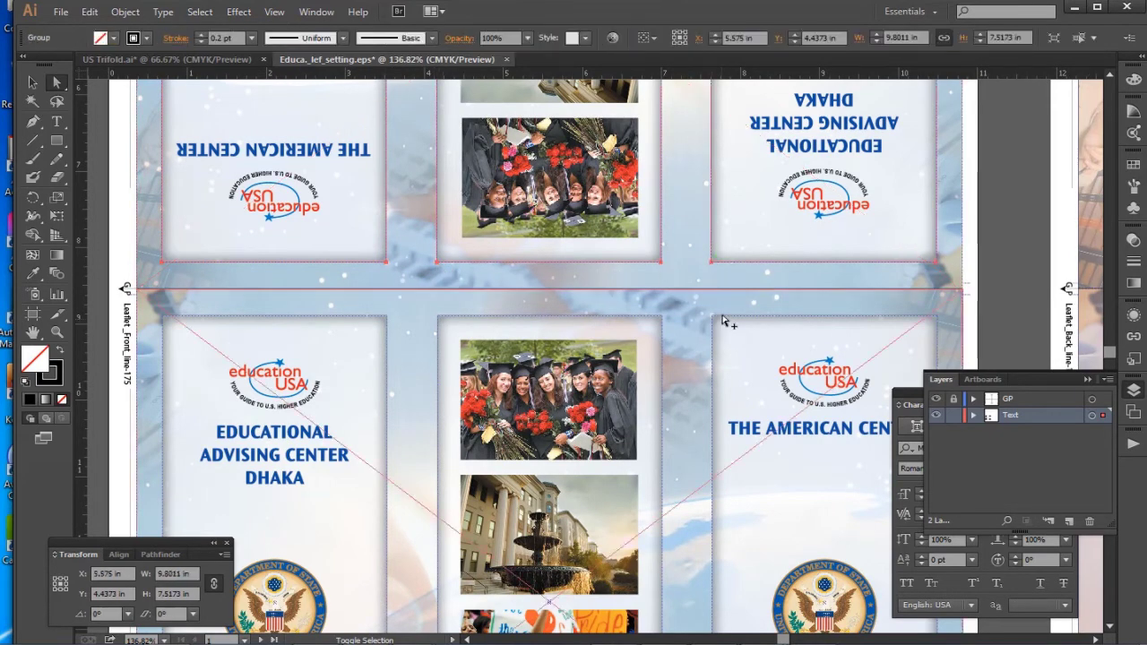
{"action": "left_click", "coordinate": [463, 314], "text": "alt"}
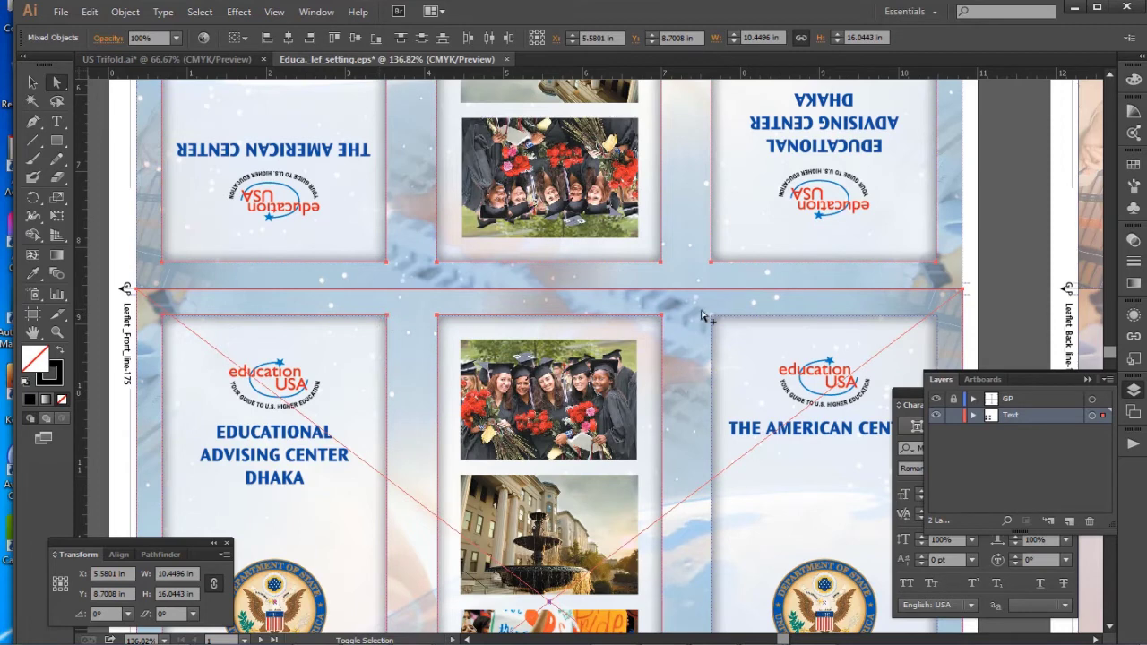
{"action": "left_click", "coordinate": [897, 355]}
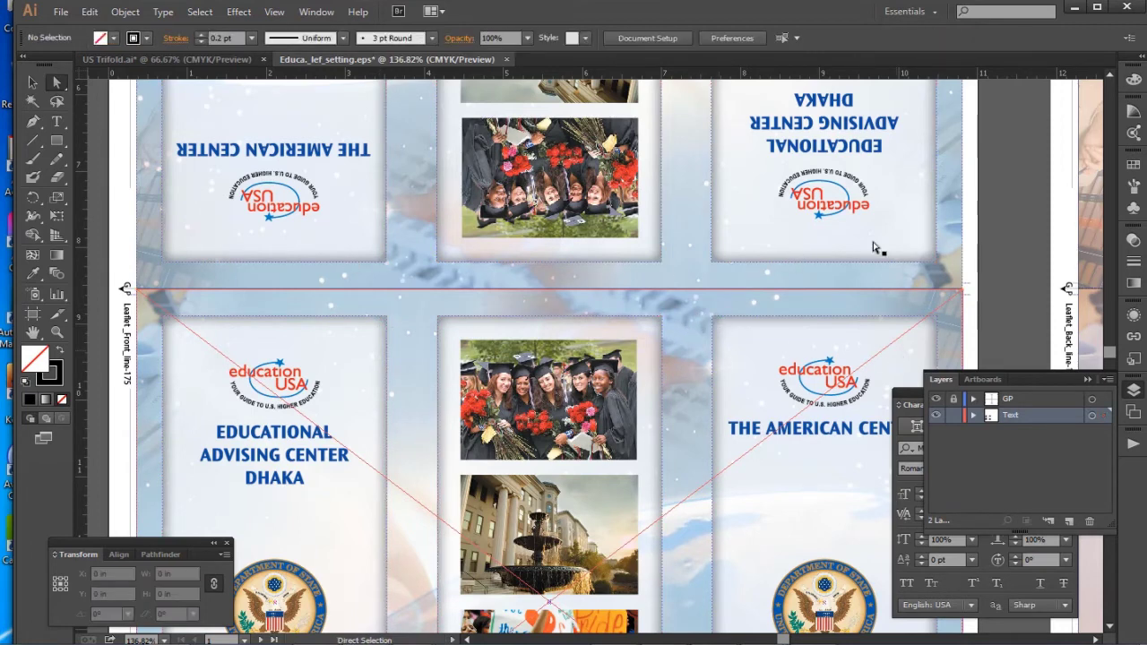
Delete the thin outline frames around the six text panels on the second sheet
{"action": "scroll", "coordinate": [502, 249], "scroll_direction": "right", "scroll_amount": 5}
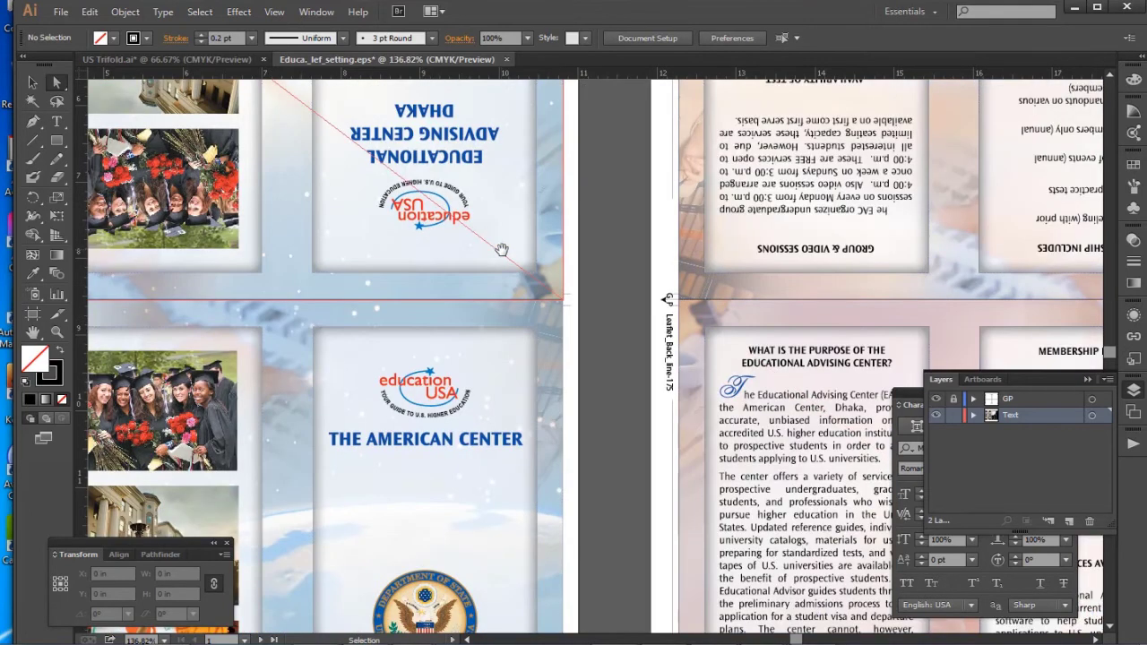
{"action": "scroll", "coordinate": [520, 284], "scroll_direction": "right", "scroll_amount": 3}
{"action": "scroll", "coordinate": [462, 286], "scroll_direction": "right", "scroll_amount": 4}
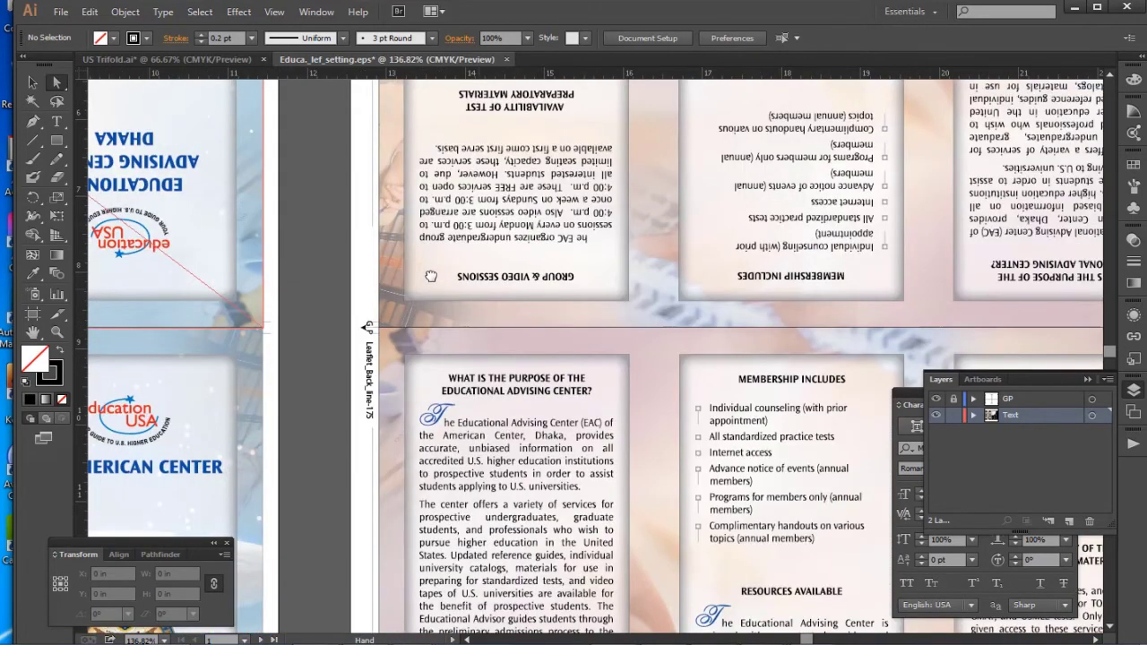
{"action": "left_click", "coordinate": [592, 297]}
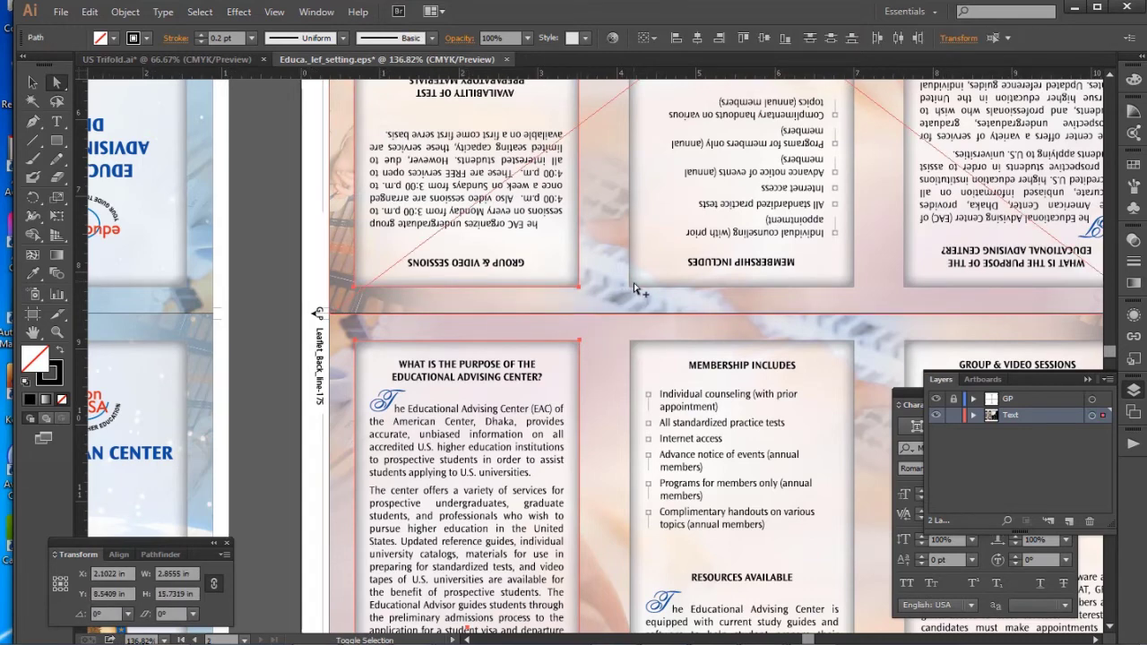
{"action": "left_click_drag", "start_coordinate": [862, 315], "coordinate": [912, 344]}
{"action": "left_click", "coordinate": [915, 293], "text": "shift"}
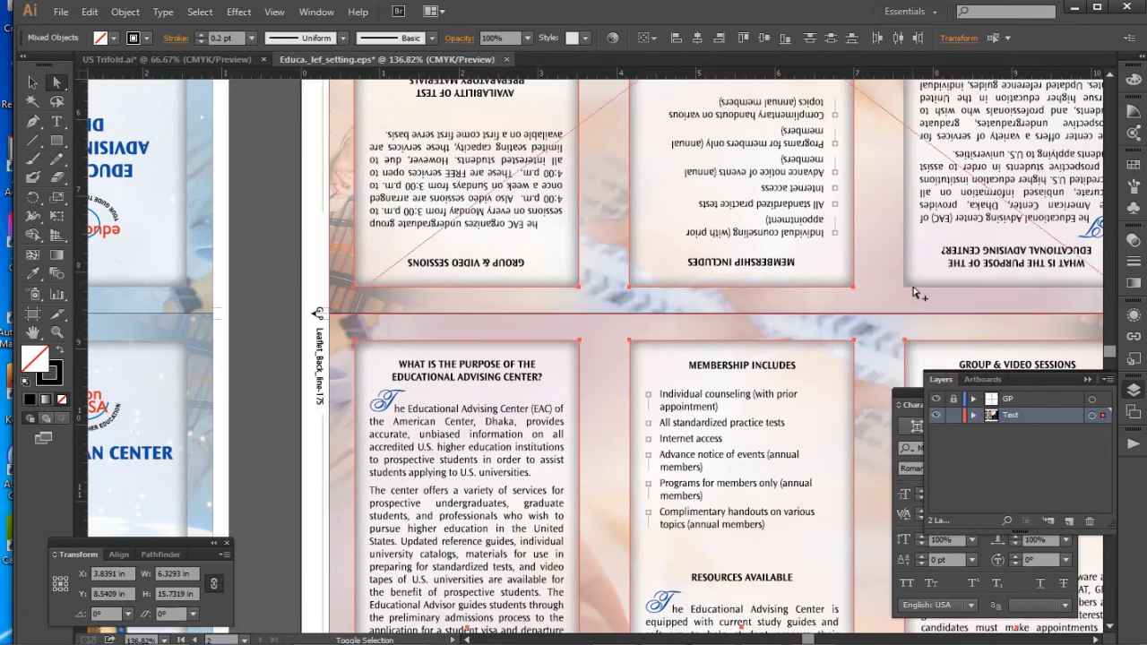
{"action": "left_click", "coordinate": [915, 292], "text": "shift"}
{"action": "left_click", "coordinate": [928, 310], "text": "shift"}
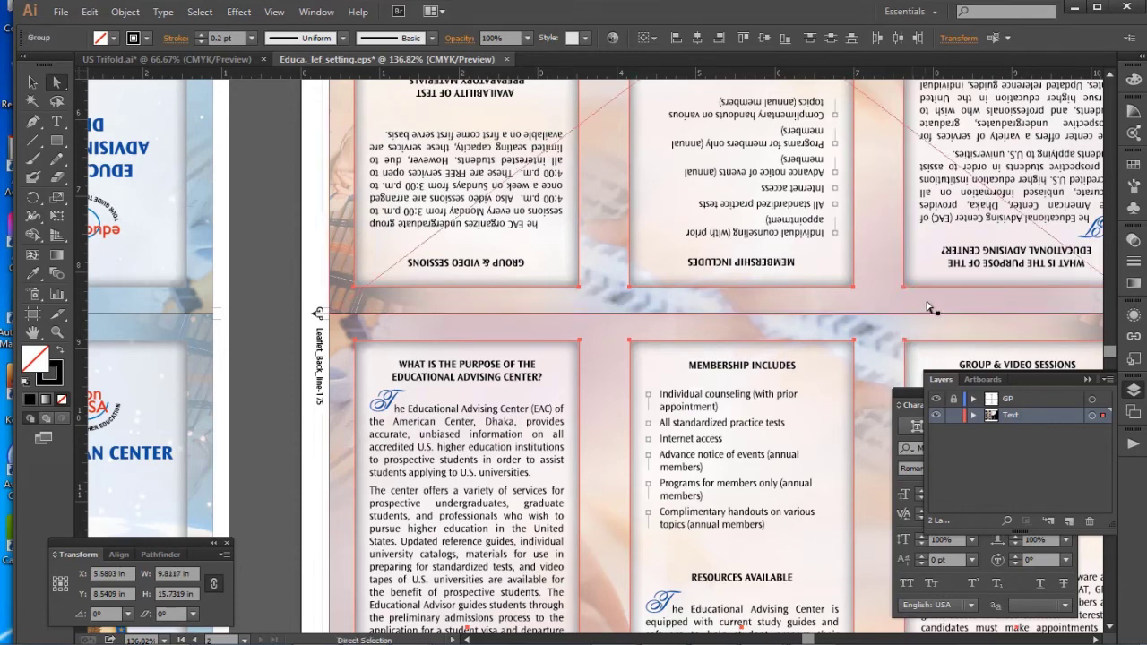
{"action": "left_click", "coordinate": [928, 309]}
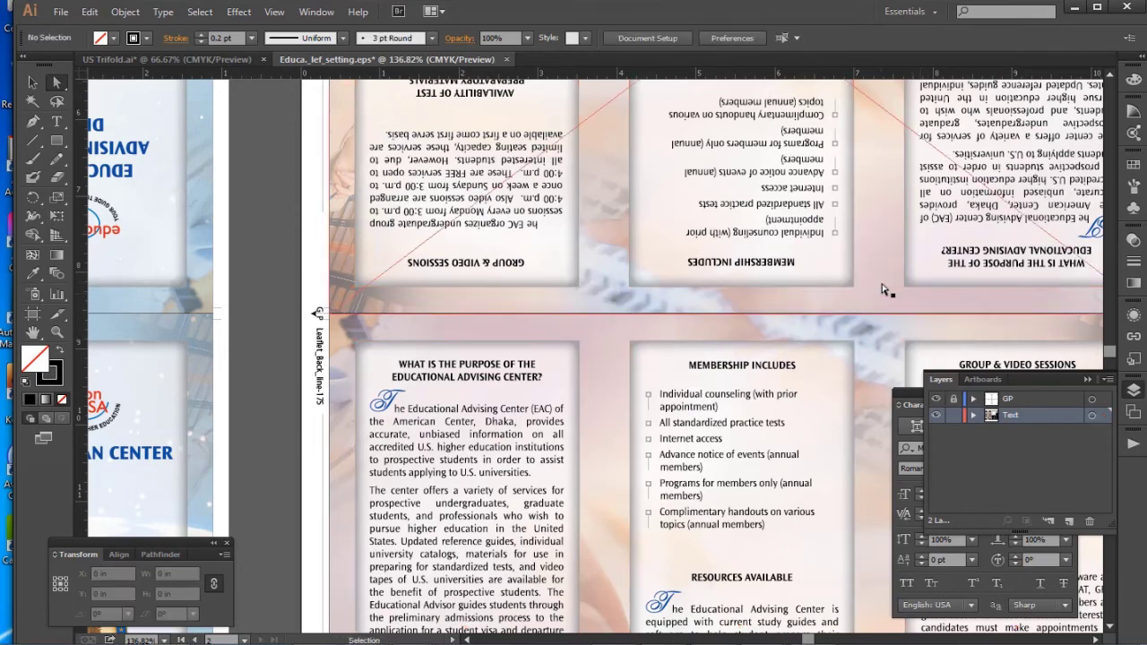
Delete the rotated front artwork from the first sheet's upper half and move the second sheet's rotated back artwork into its place
{"action": "key", "text": "ctrl+0"}
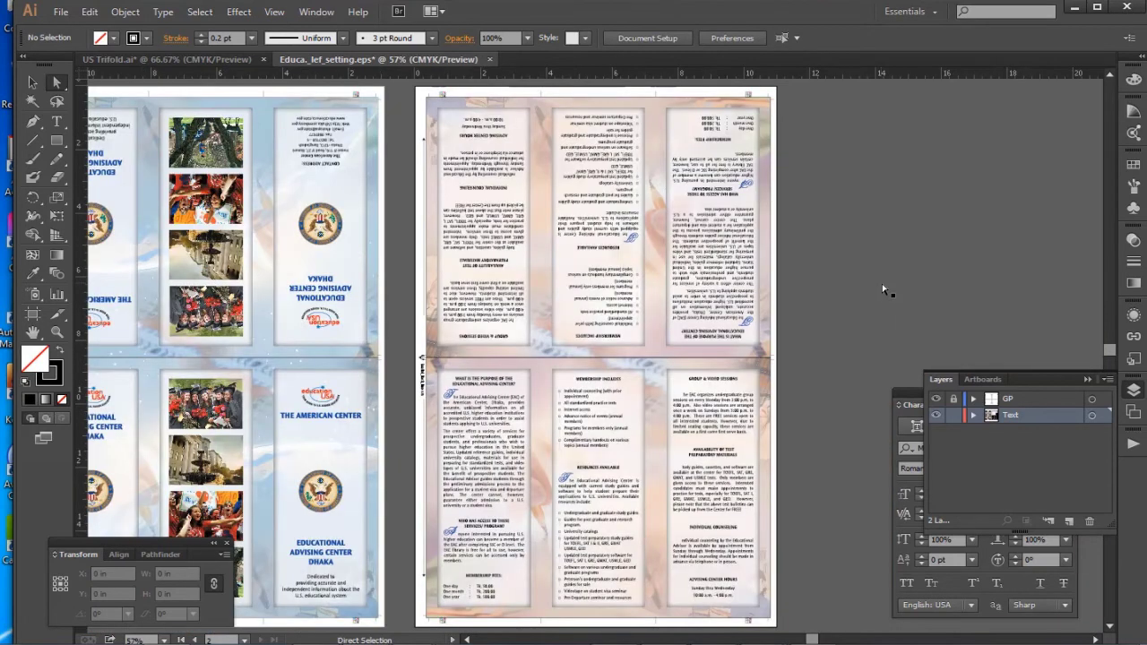
{"action": "left_click_drag", "start_coordinate": [562, 334], "coordinate": [672, 319]}
{"action": "left_click_drag", "start_coordinate": [454, 302], "coordinate": [542, 311]}
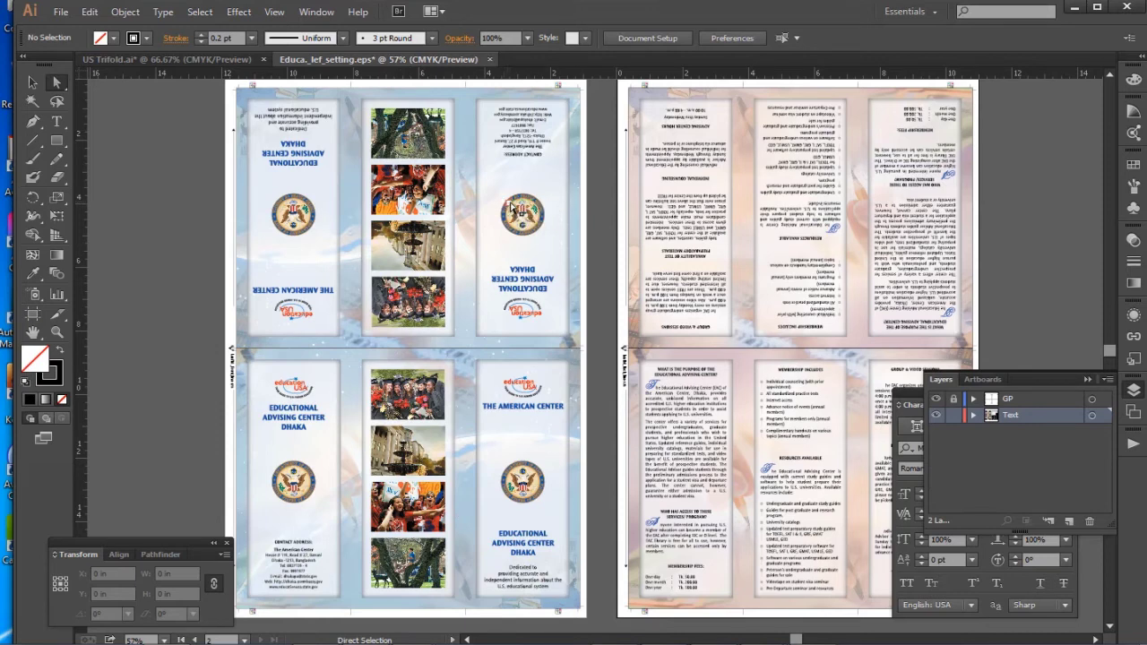
{"action": "key", "text": "v"}
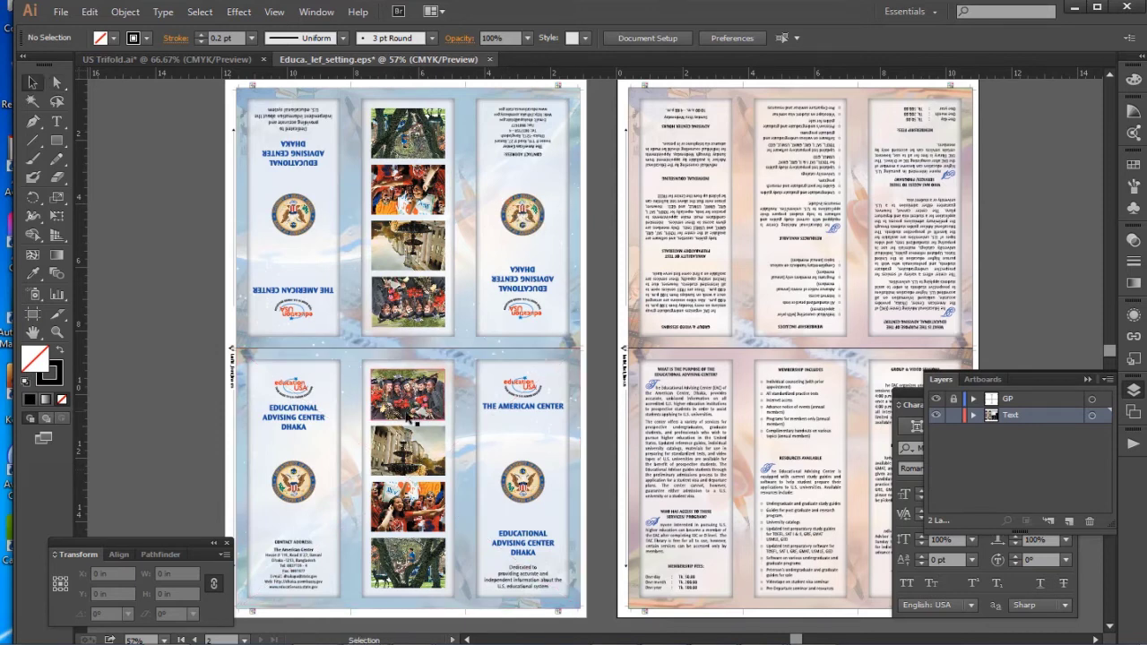
{"action": "left_click", "coordinate": [453, 276]}
{"action": "key", "text": "Delete"}
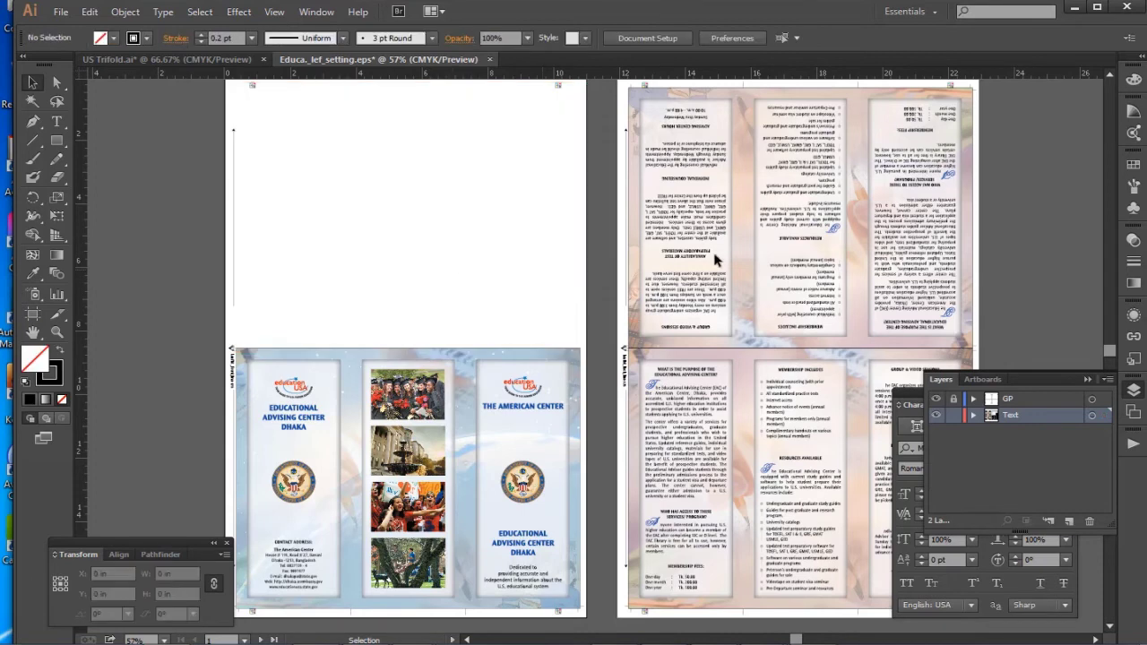
{"action": "left_click_drag", "start_coordinate": [370, 254], "coordinate": [338, 255]}
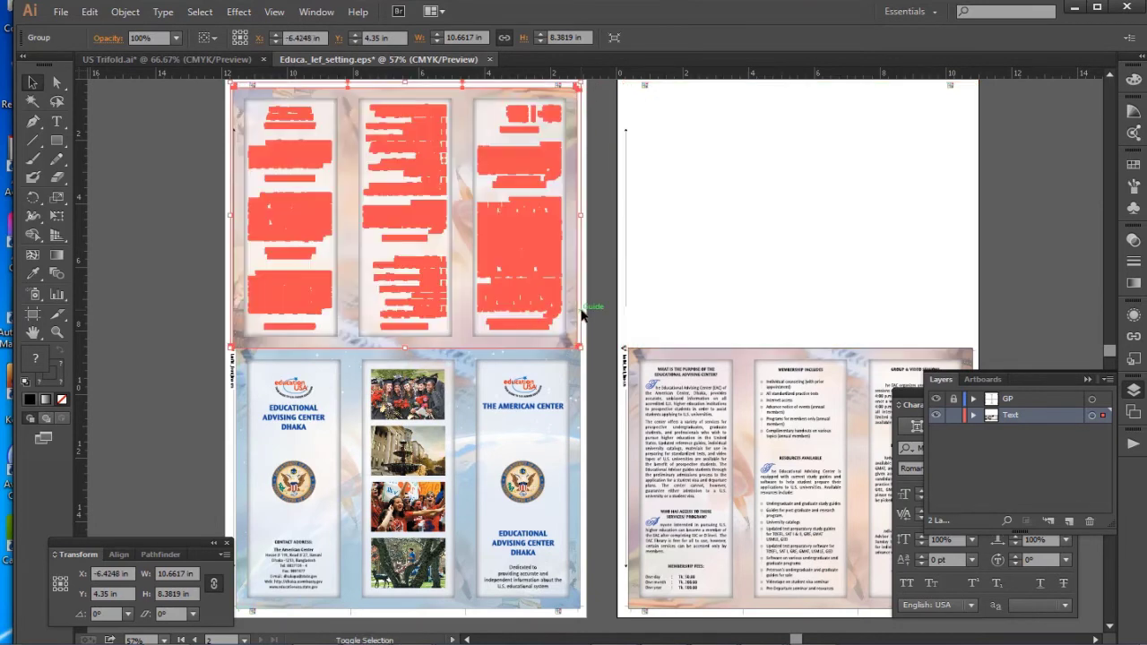
Move the rotated back artwork on the first sheet sideways so its lower-right corner meets the front artwork's upper-right corner
{"action": "left_click_drag", "start_coordinate": [587, 321], "coordinate": [538, 380]}
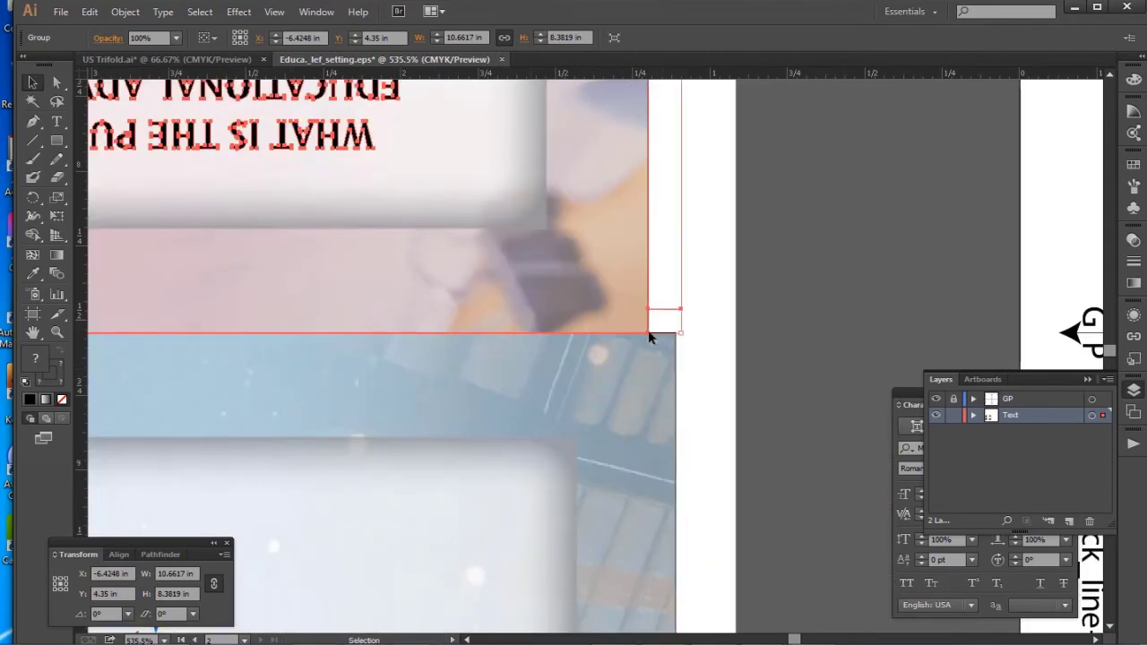
{"action": "left_click_drag", "start_coordinate": [654, 336], "coordinate": [679, 339]}
{"action": "left_click_drag", "start_coordinate": [765, 329], "coordinate": [767, 328]}
{"action": "left_click", "coordinate": [845, 350]}
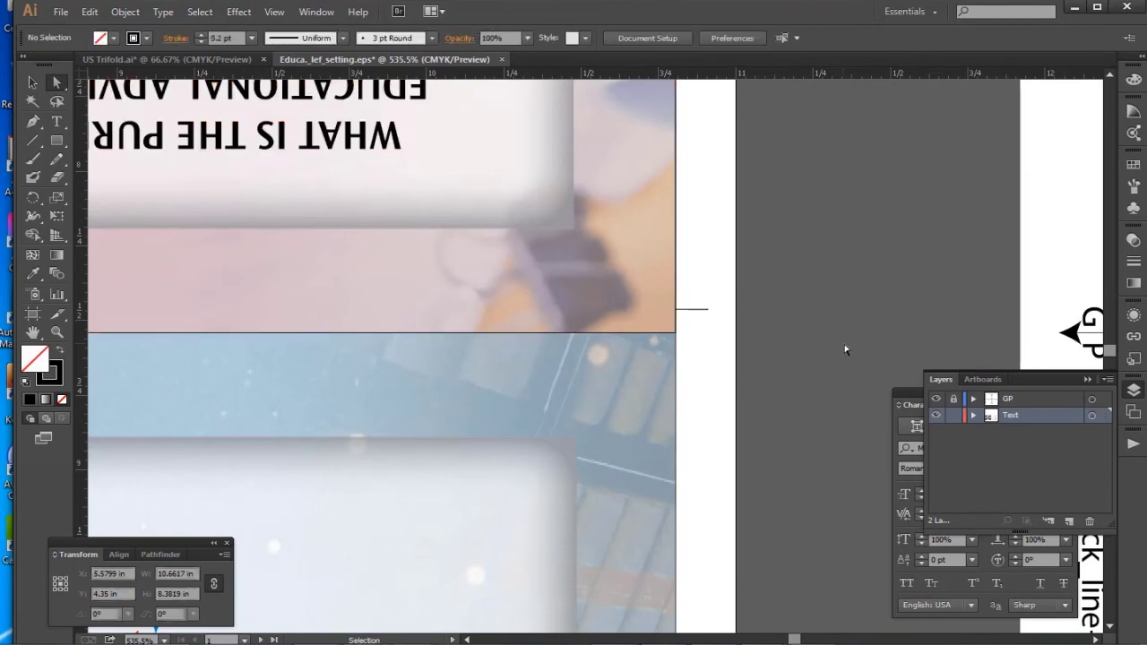
{"action": "key", "text": "ctrl+0"}
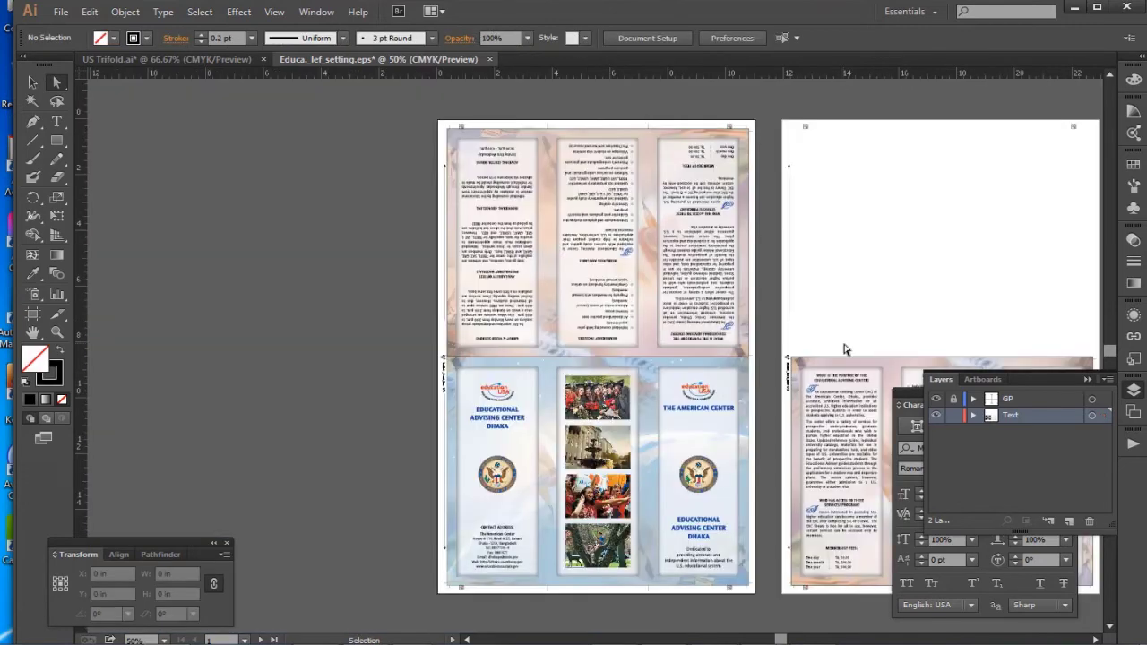
Delete the back artwork left on the second sheet and remove that sheet's artboard
{"action": "key", "text": "ctrl+minus"}
{"action": "key", "text": "v"}
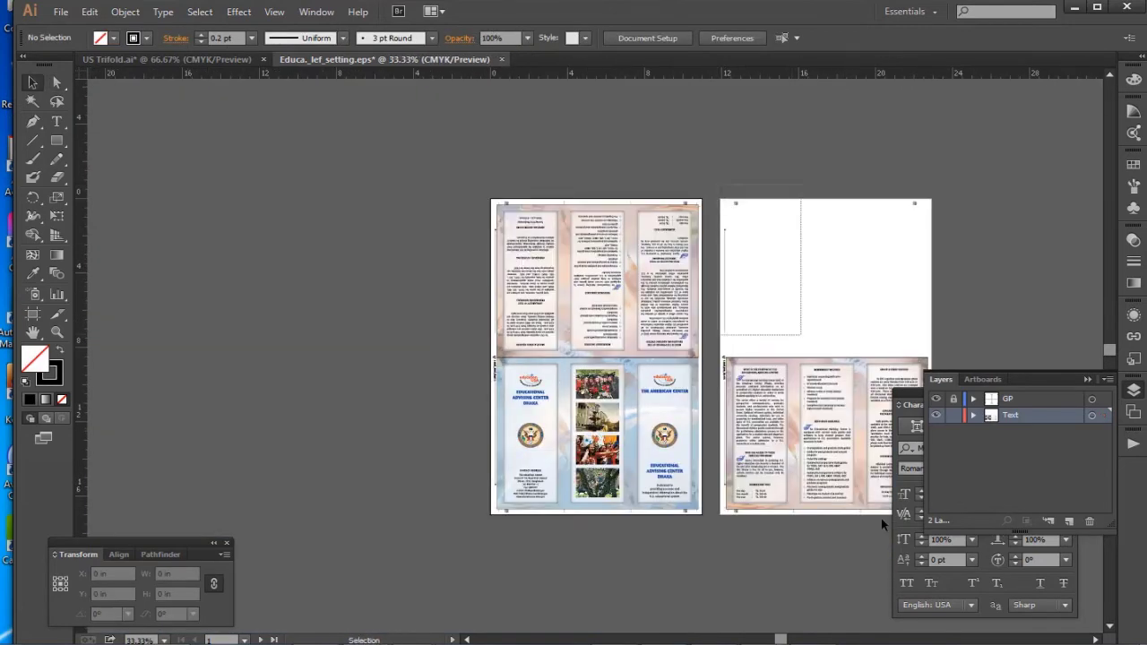
{"action": "key", "text": "ctrl+a"}
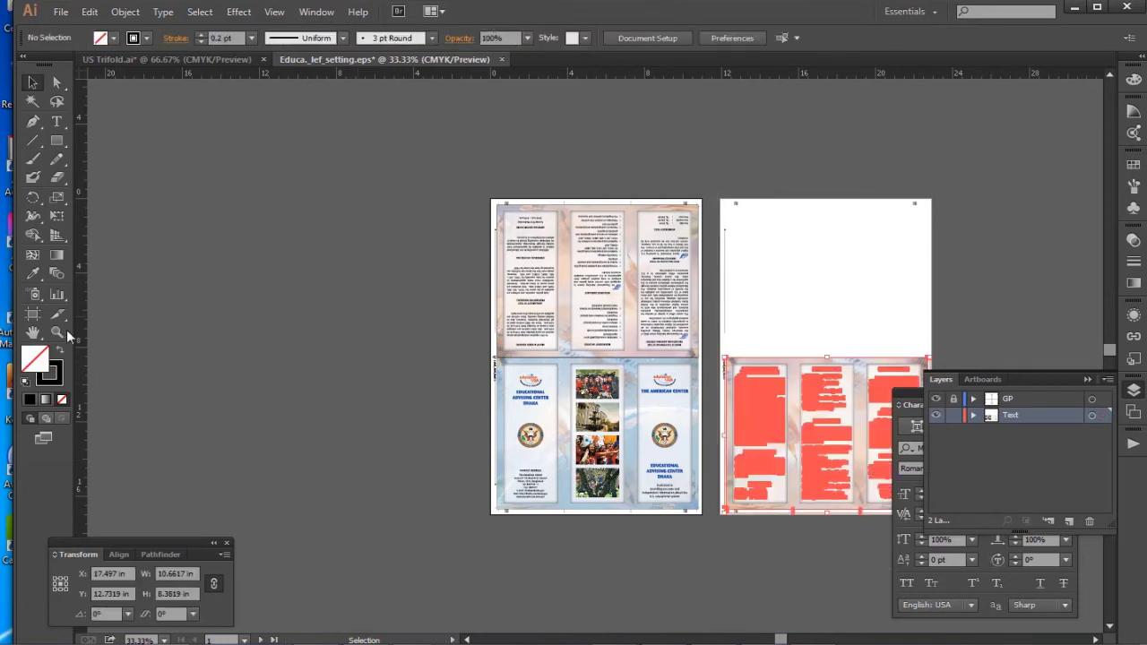
{"action": "key", "text": "Delete"}
{"action": "key", "text": "shift+o"}
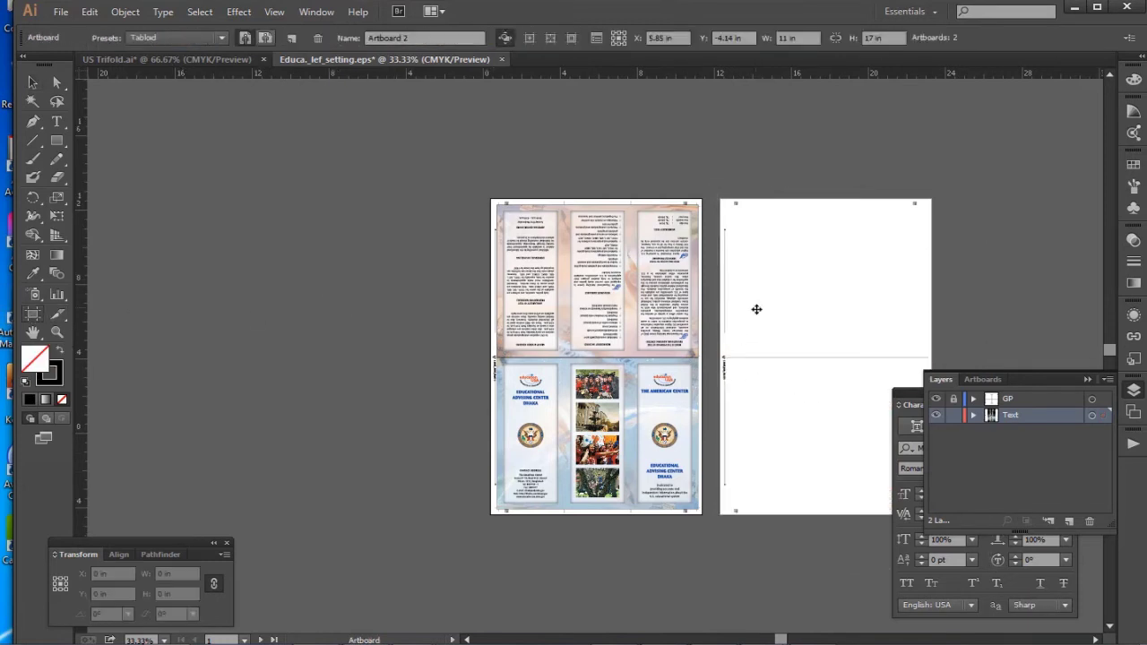
{"action": "left_click", "coordinate": [757, 308]}
{"action": "key", "text": "Delete"}
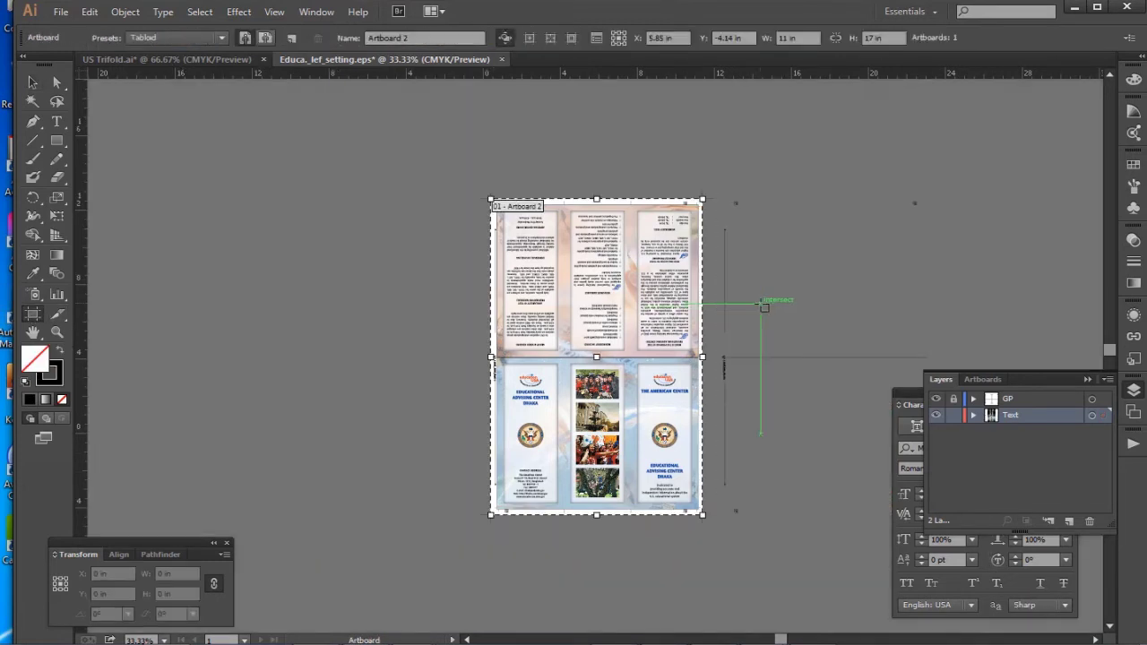
Unlock the GP layer, delete the print marks left over from the removed sheet, and relock the layer
{"action": "key", "text": "v"}
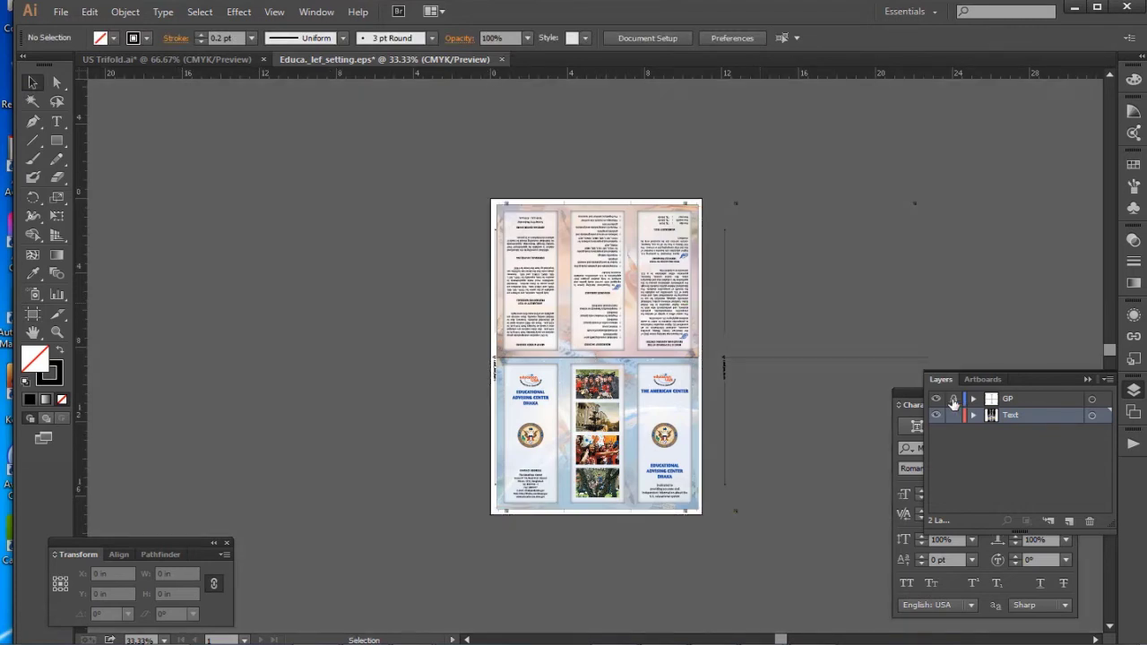
{"action": "key", "text": "a"}
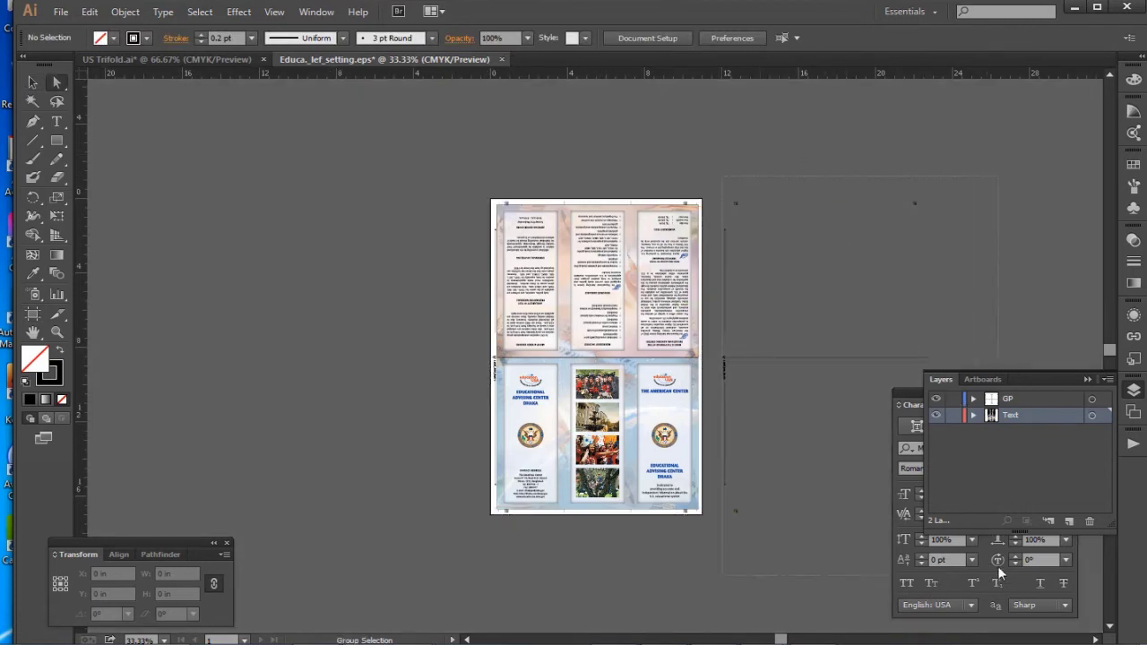
{"action": "left_click_drag", "start_coordinate": [1000, 568], "coordinate": [999, 566]}
{"action": "key", "text": "Delete"}
{"action": "left_click", "coordinate": [955, 400]}
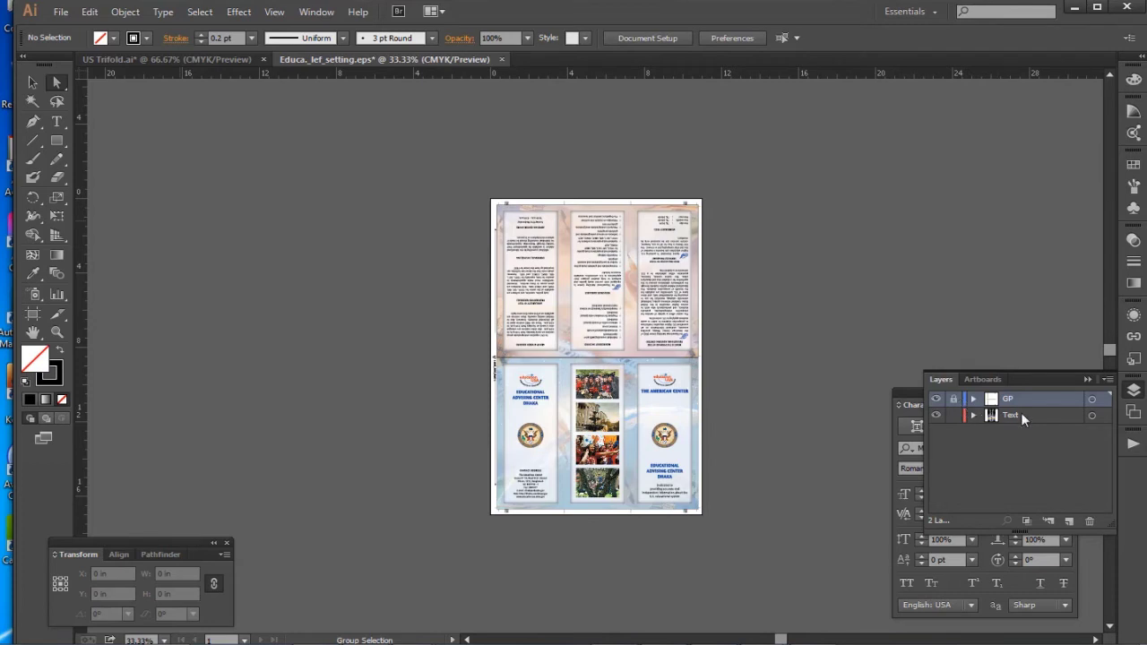
{"action": "left_click", "coordinate": [1006, 418]}
Replace "Front" with "Back to back" in the leaflet's margin label on the GP layer, relocking that layer after the edit
{"action": "left_click_drag", "start_coordinate": [574, 419], "coordinate": [567, 358]}
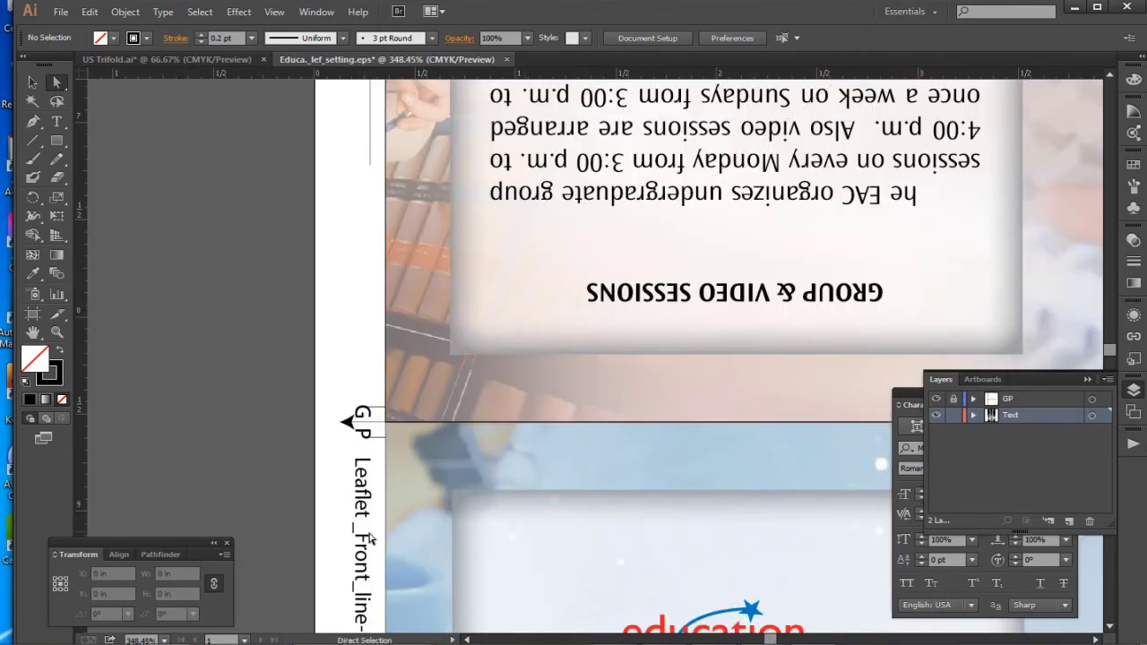
{"action": "left_click", "coordinate": [955, 400]}
{"action": "left_click", "coordinate": [361, 549]}
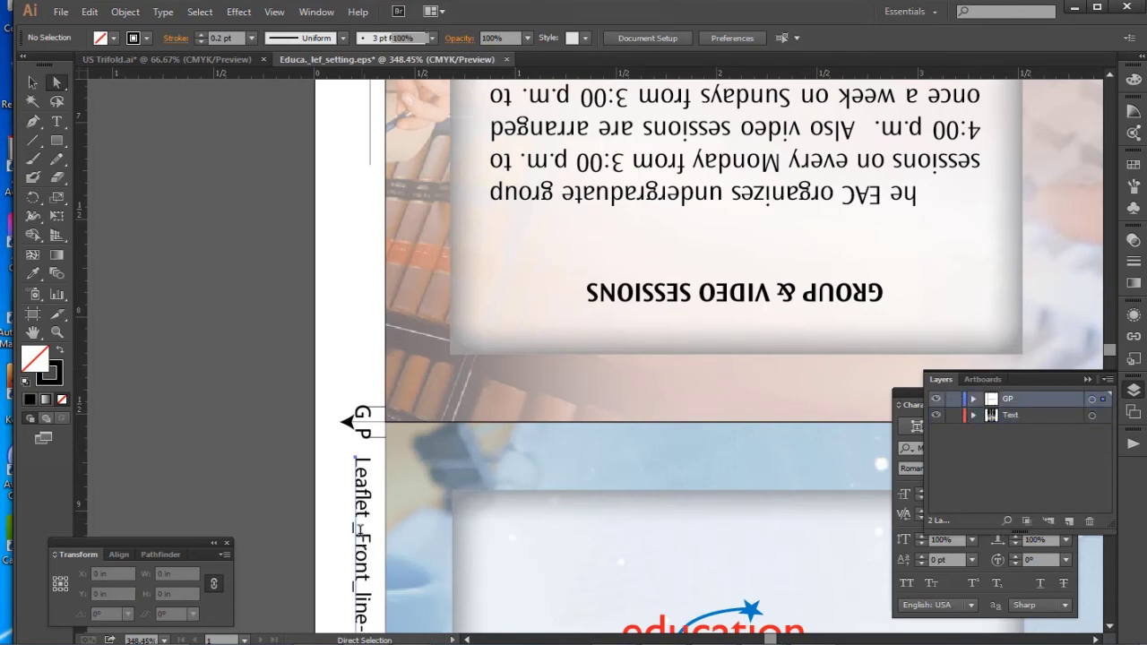
{"action": "double_click", "coordinate": [363, 538]}
{"action": "key", "text": "ctrl+a"}
{"action": "left_click_drag", "start_coordinate": [359, 539], "coordinate": [360, 578]}
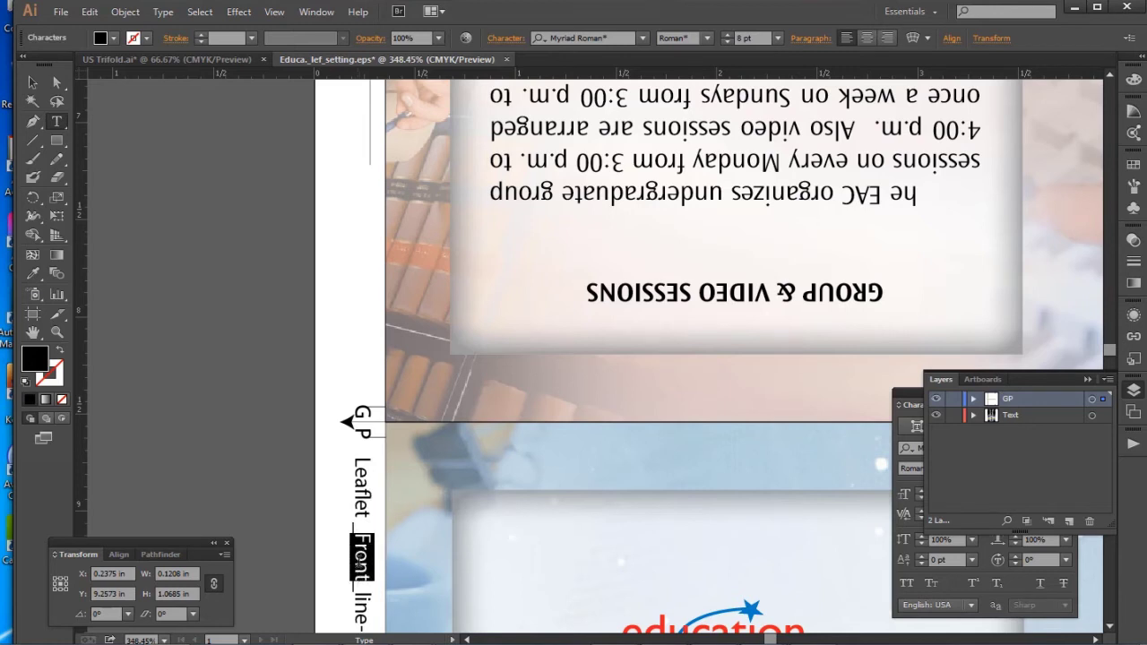
{"action": "type", "text": "Back to back"}
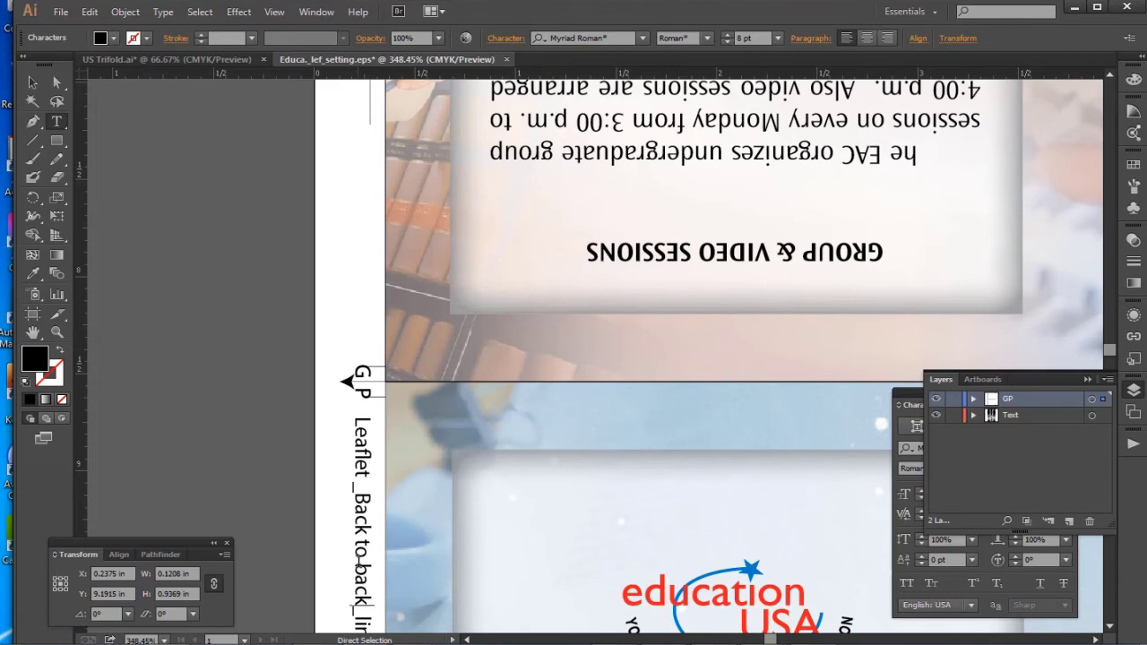
{"action": "key", "text": "ctrl+0"}
{"action": "left_click", "coordinate": [953, 398]}
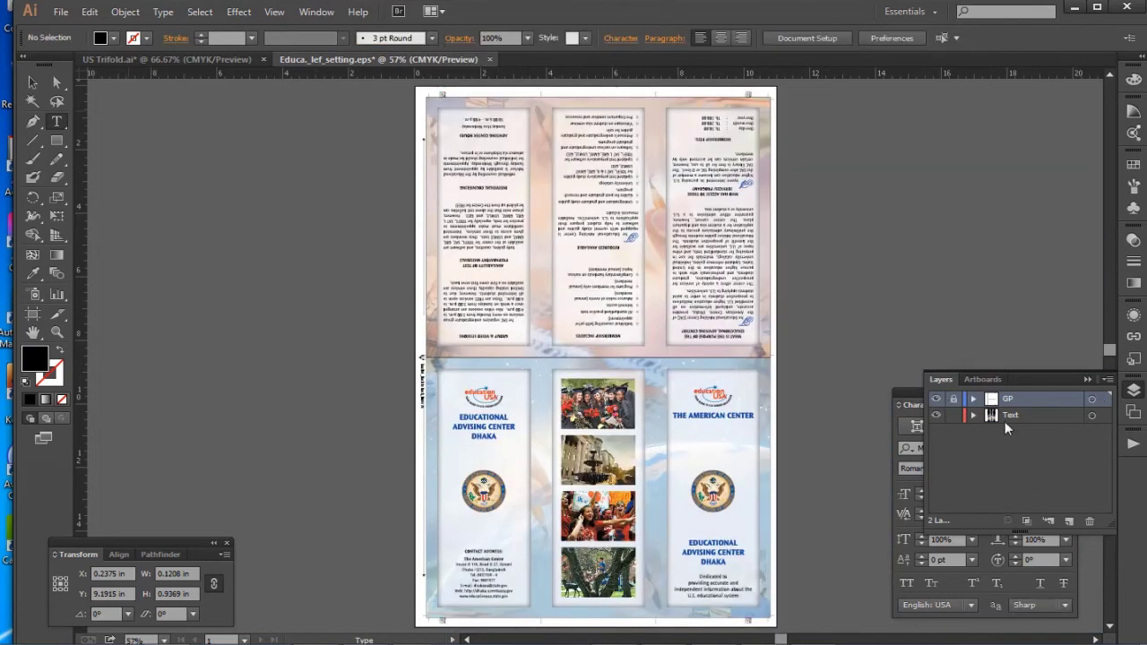
{"action": "left_click", "coordinate": [1031, 414]}
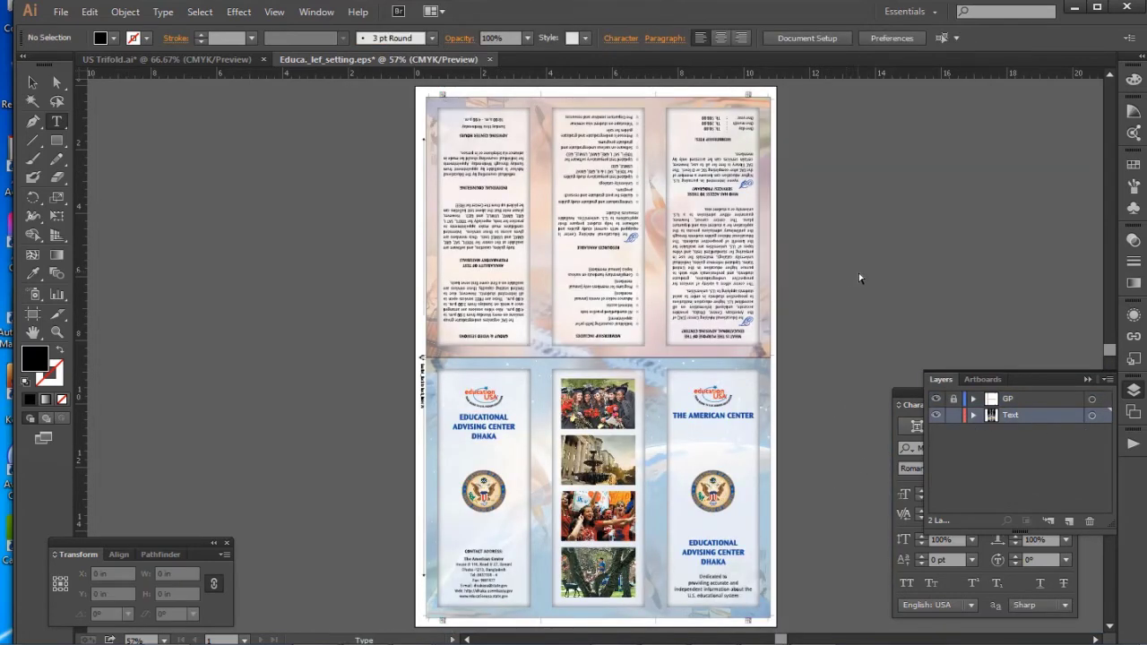
Examine the rotated back artwork in the sheet's upper half and the front artwork in its lower half, selecting each in turn
{"action": "key", "text": "v"}
{"action": "left_click_drag", "start_coordinate": [853, 151], "coordinate": [640, 495]}
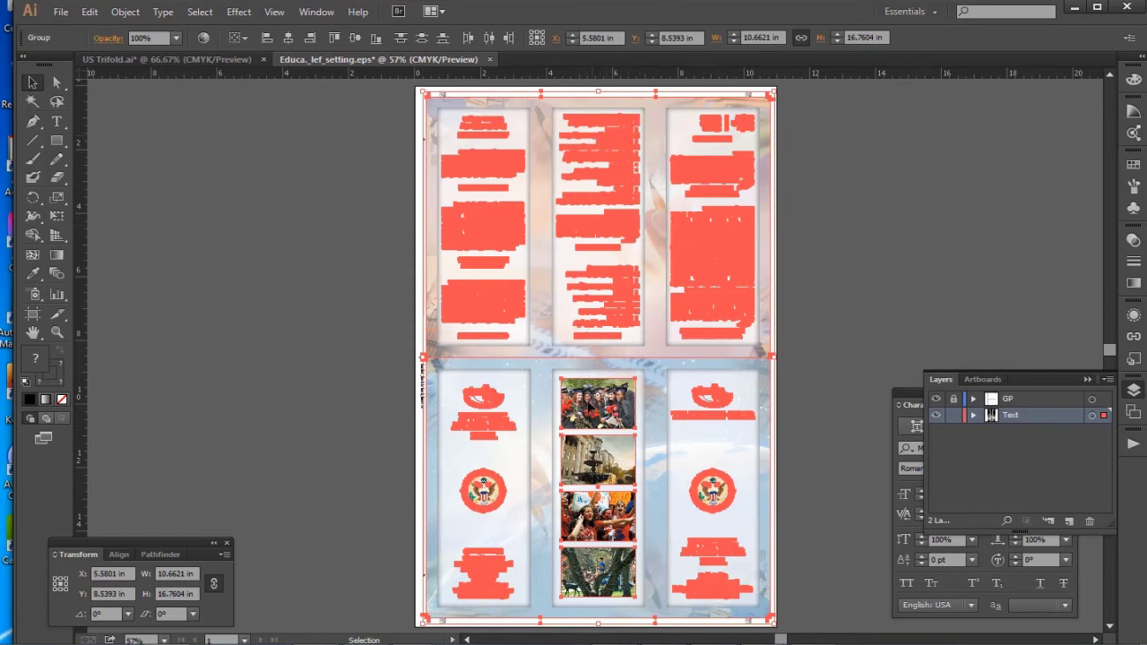
{"action": "left_click", "coordinate": [881, 273]}
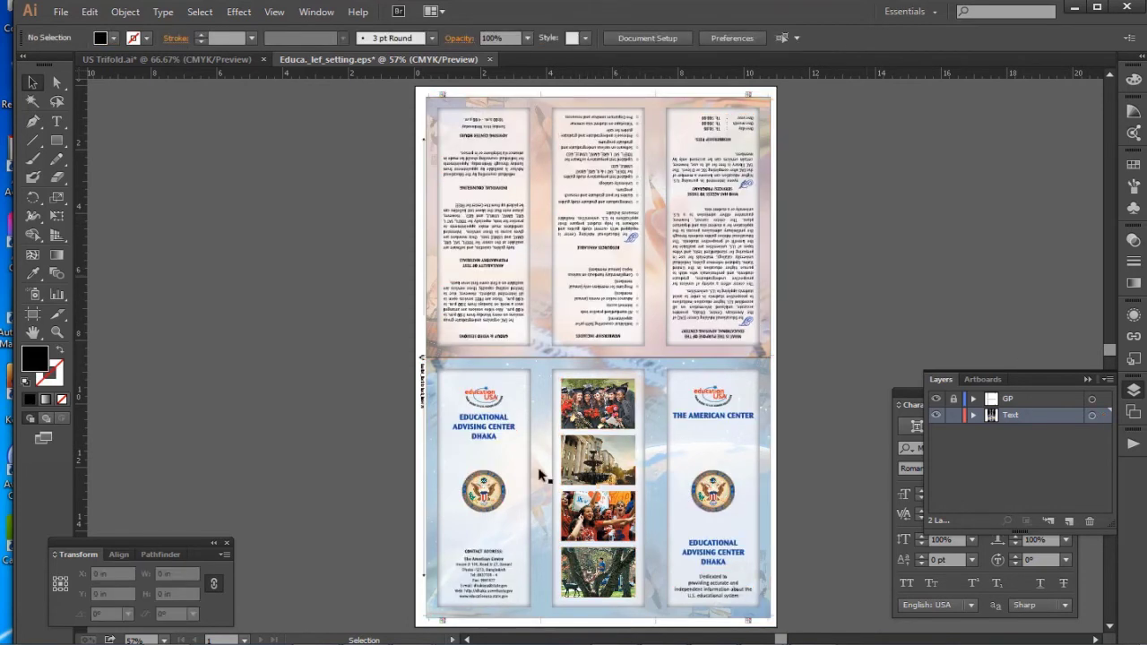
{"action": "left_click", "coordinate": [615, 238]}
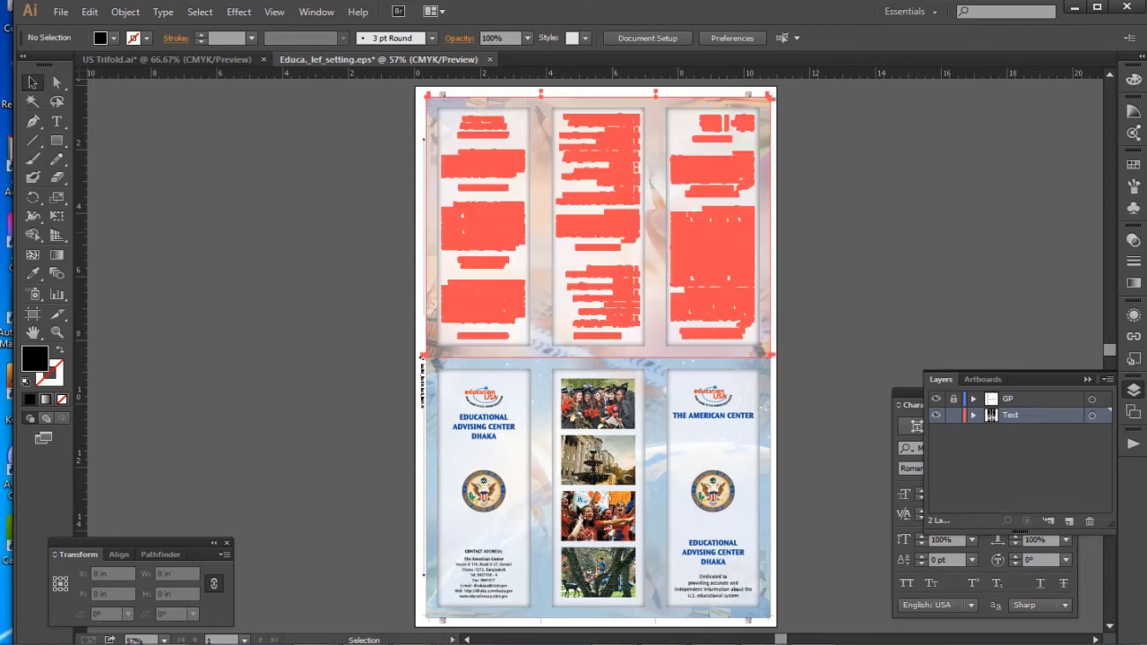
{"action": "left_click", "coordinate": [796, 325]}
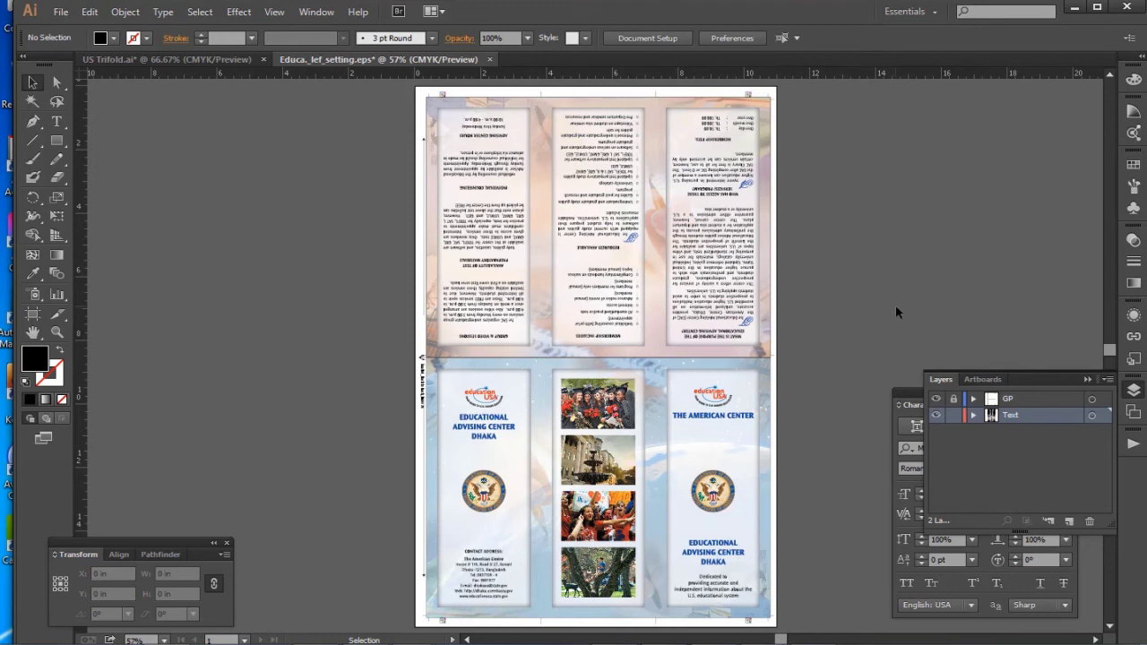
{"action": "left_click_drag", "start_coordinate": [904, 320], "coordinate": [594, 359]}
{"action": "left_click_drag", "start_coordinate": [494, 489], "coordinate": [501, 485]}
{"action": "left_click", "coordinate": [415, 448]}
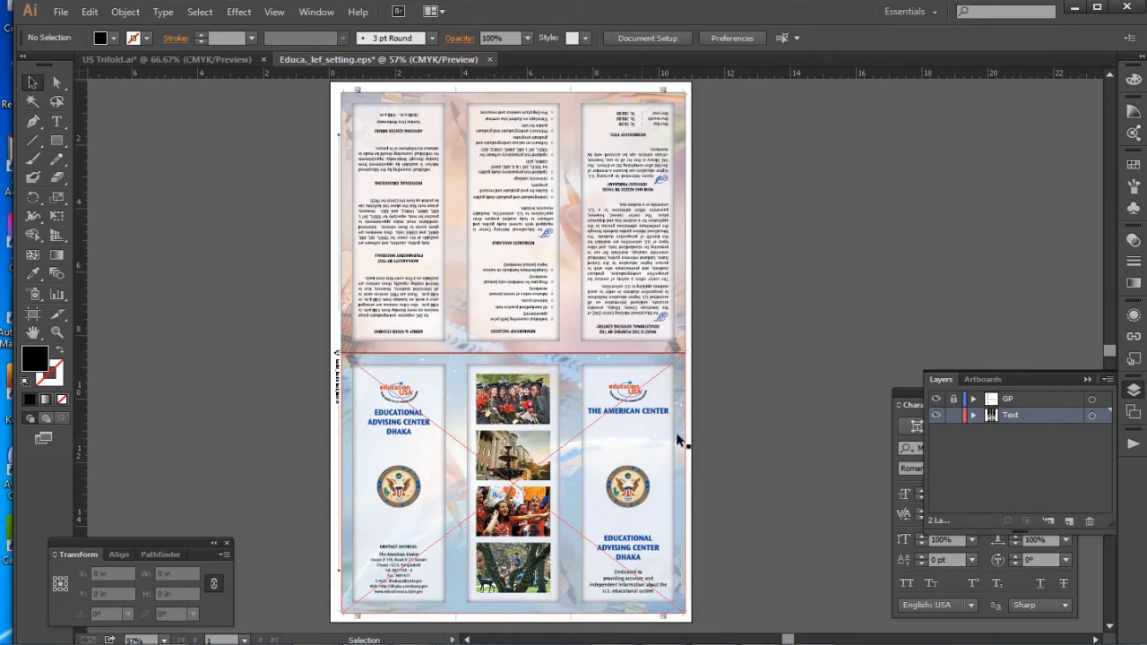
{"action": "left_click", "coordinate": [554, 432]}
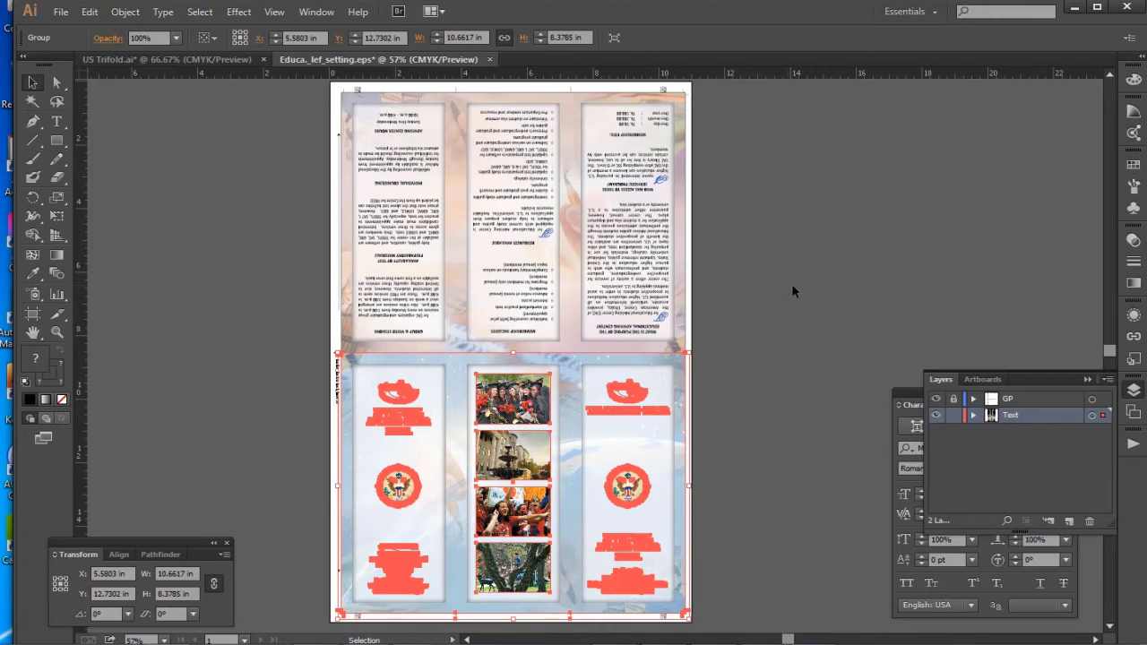
{"action": "left_click", "coordinate": [791, 284]}
{"action": "left_click", "coordinate": [407, 414]}
{"action": "left_click", "coordinate": [536, 228]}
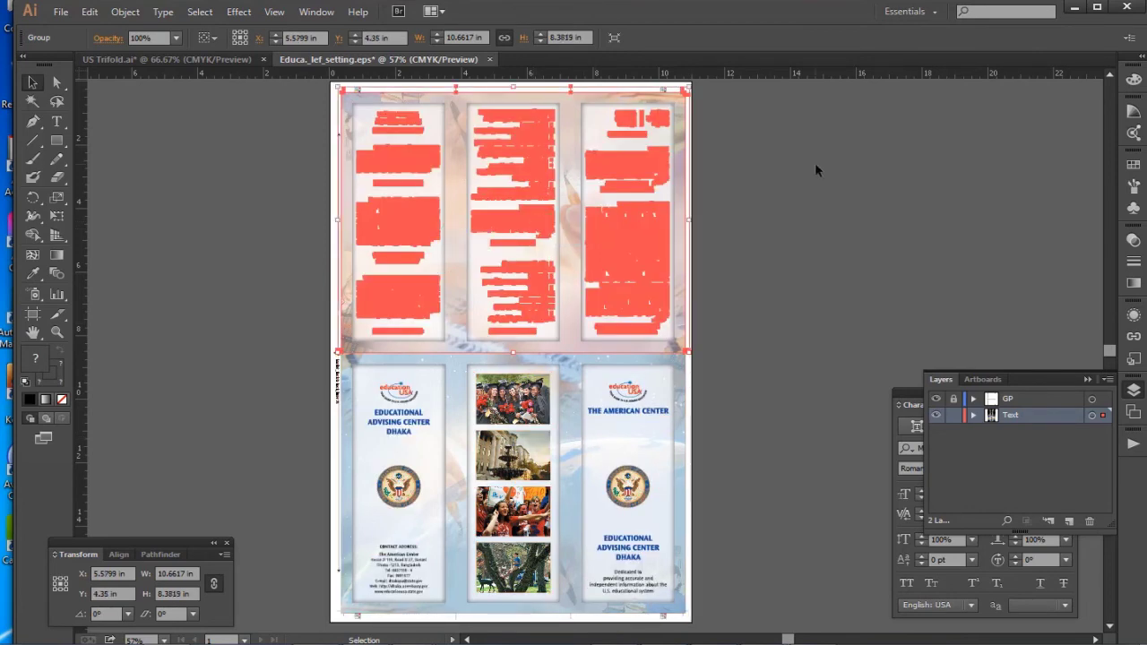
{"action": "key", "text": "ctrl+shift+a"}
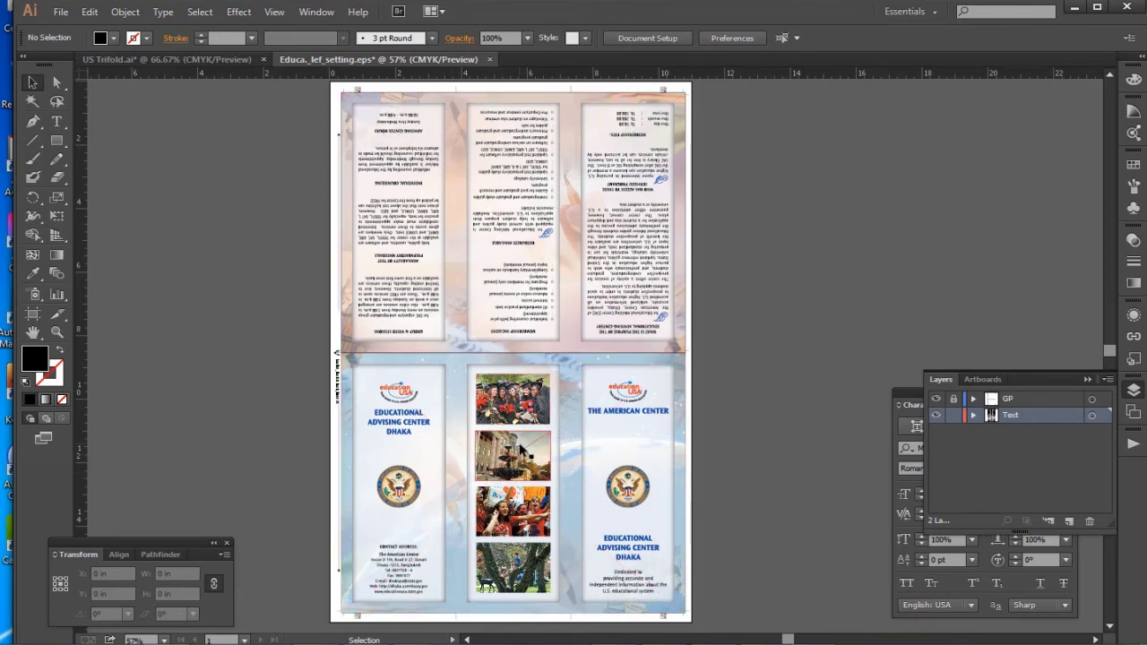
{"action": "left_click", "coordinate": [519, 451]}
{"action": "key", "text": "ctrl+shift+a"}
{"action": "left_click", "coordinate": [547, 245]}
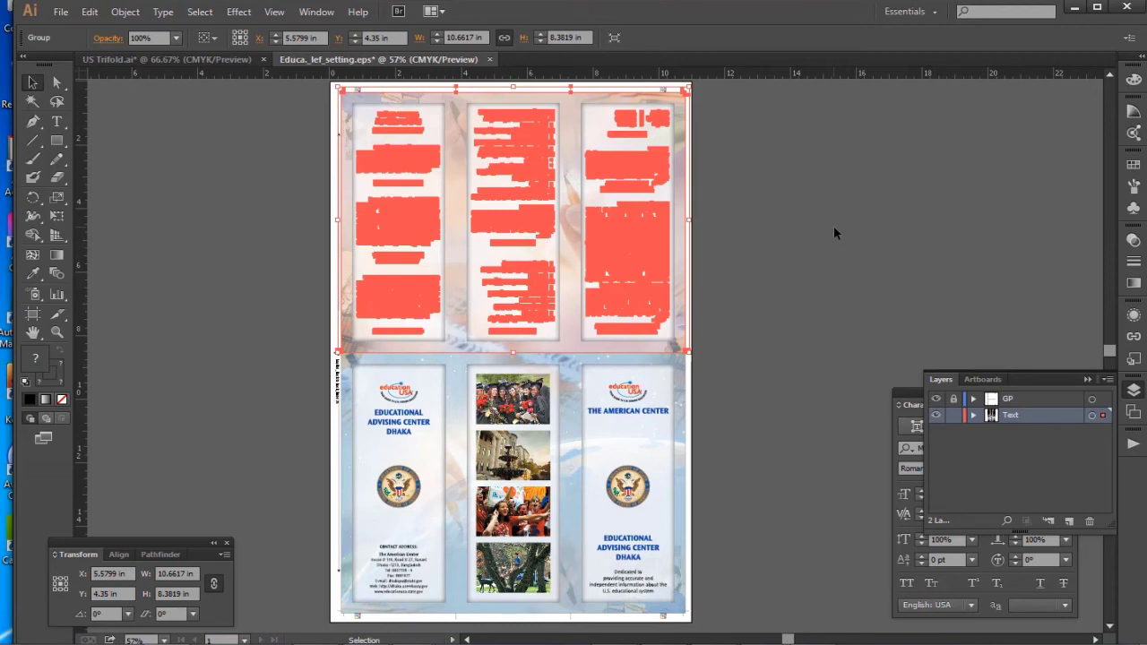
{"action": "left_click", "coordinate": [484, 357]}
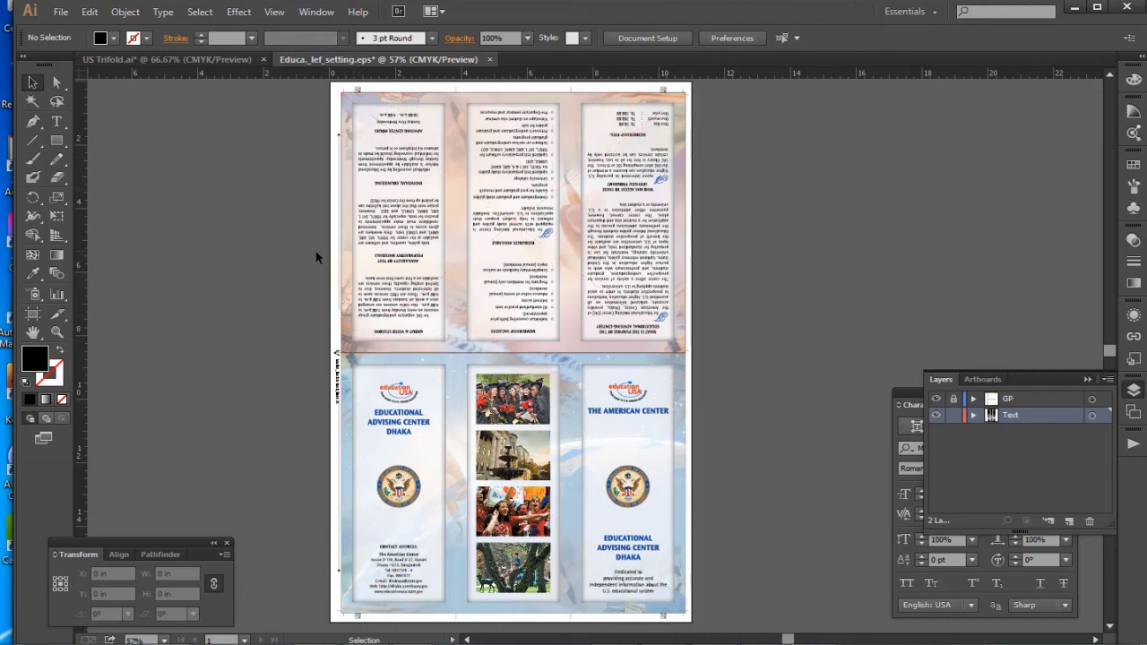
Check the margin label and the center line where the halves meet, and compare the front and back groups again
{"action": "left_click_drag", "start_coordinate": [382, 421], "coordinate": [659, 422]}
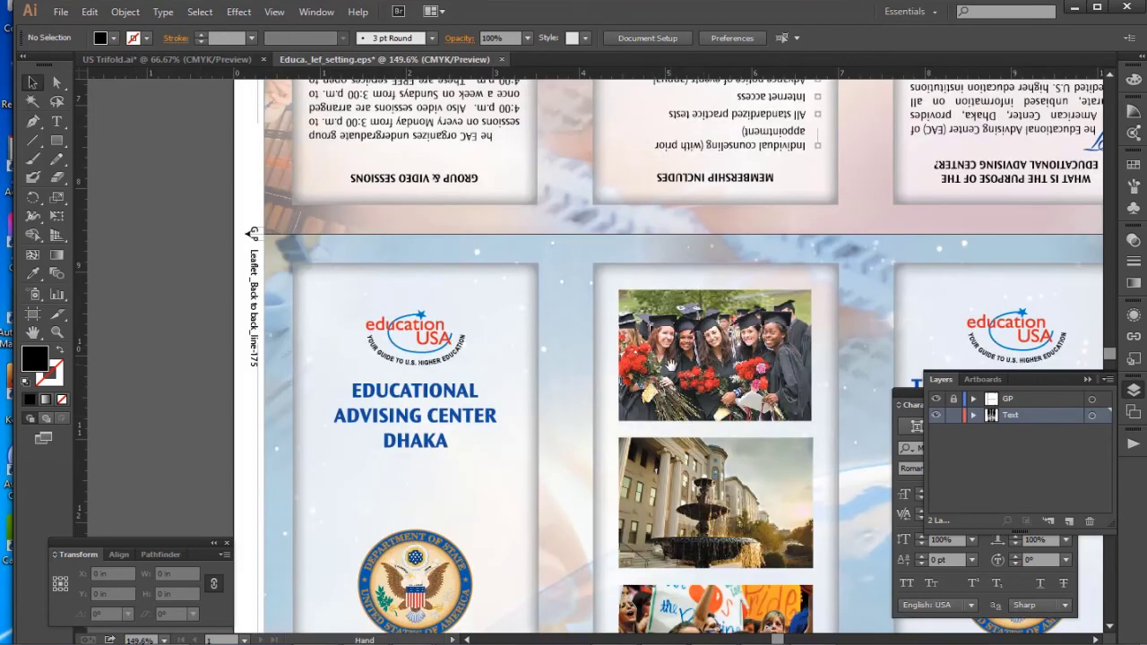
{"action": "key", "text": "ctrl+0"}
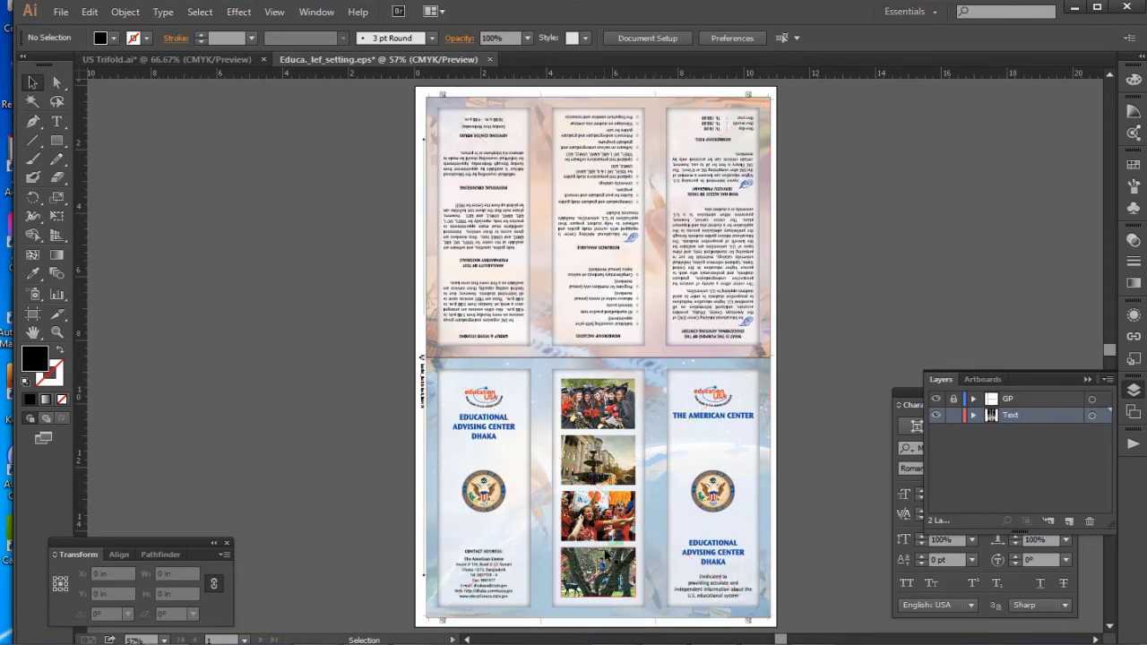
{"action": "left_click", "coordinate": [598, 574]}
{"action": "left_click", "coordinate": [661, 225]}
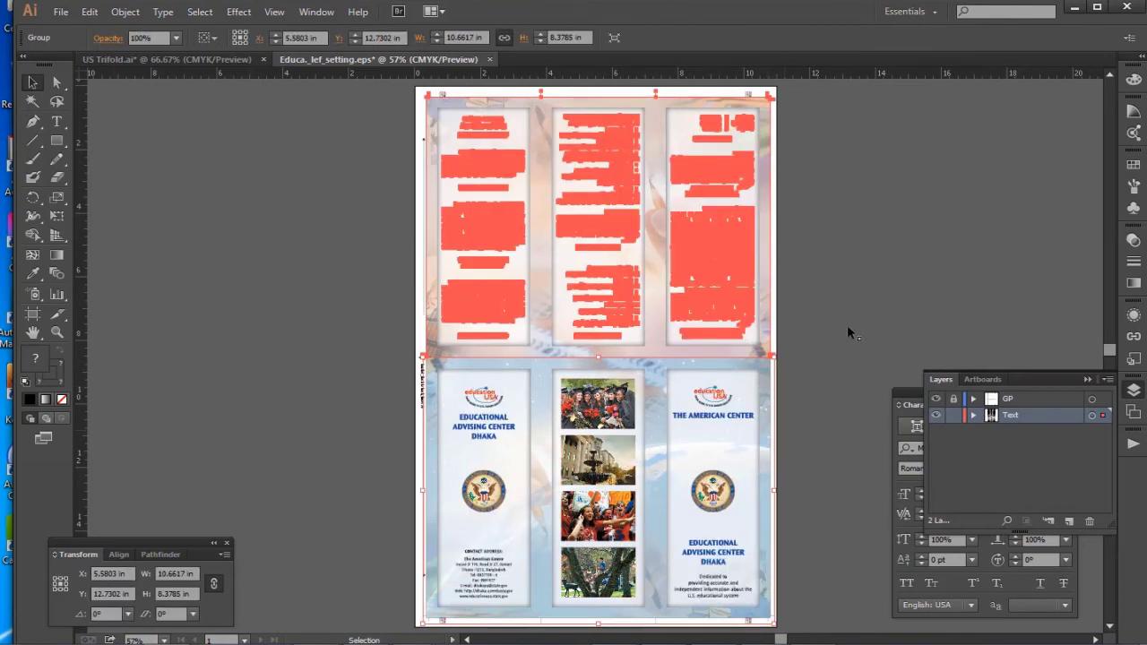
{"action": "left_click", "coordinate": [921, 283]}
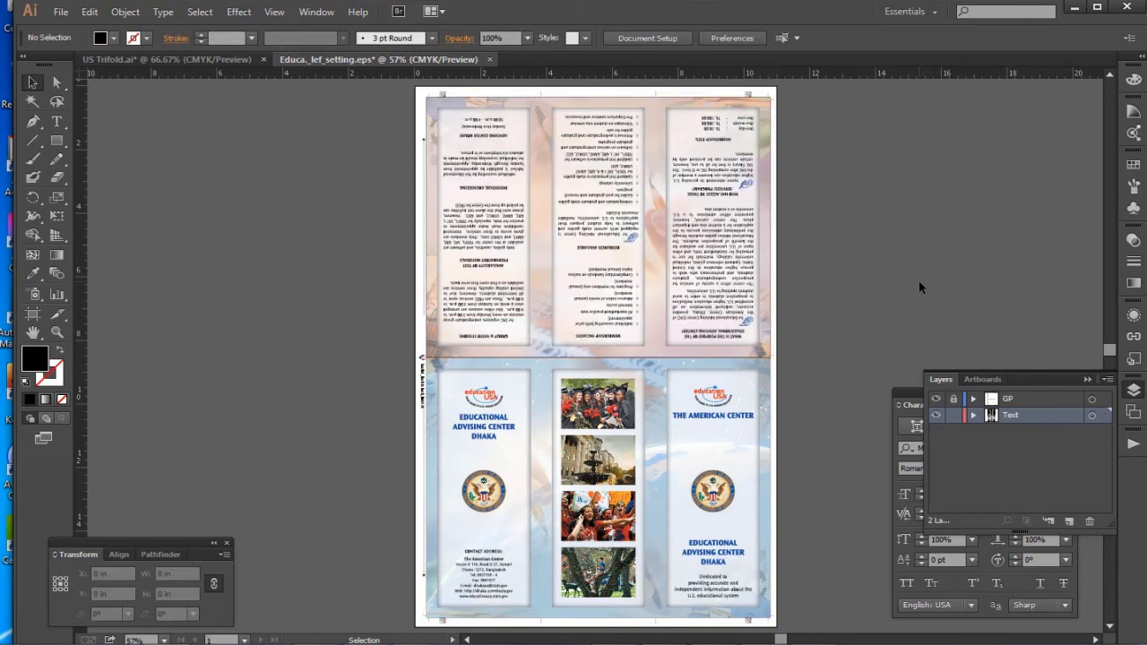
{"action": "key", "text": "space"}
{"action": "left_click_drag", "start_coordinate": [893, 295], "coordinate": [801, 248]}
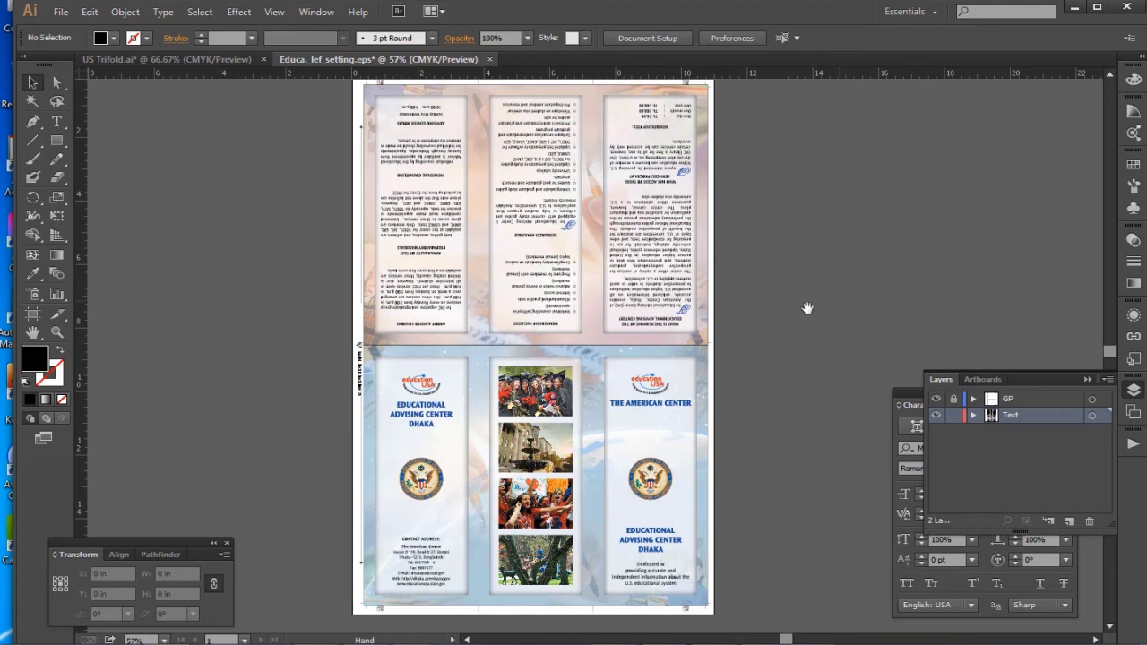
{"action": "left_click_drag", "start_coordinate": [806, 307], "coordinate": [833, 315]}
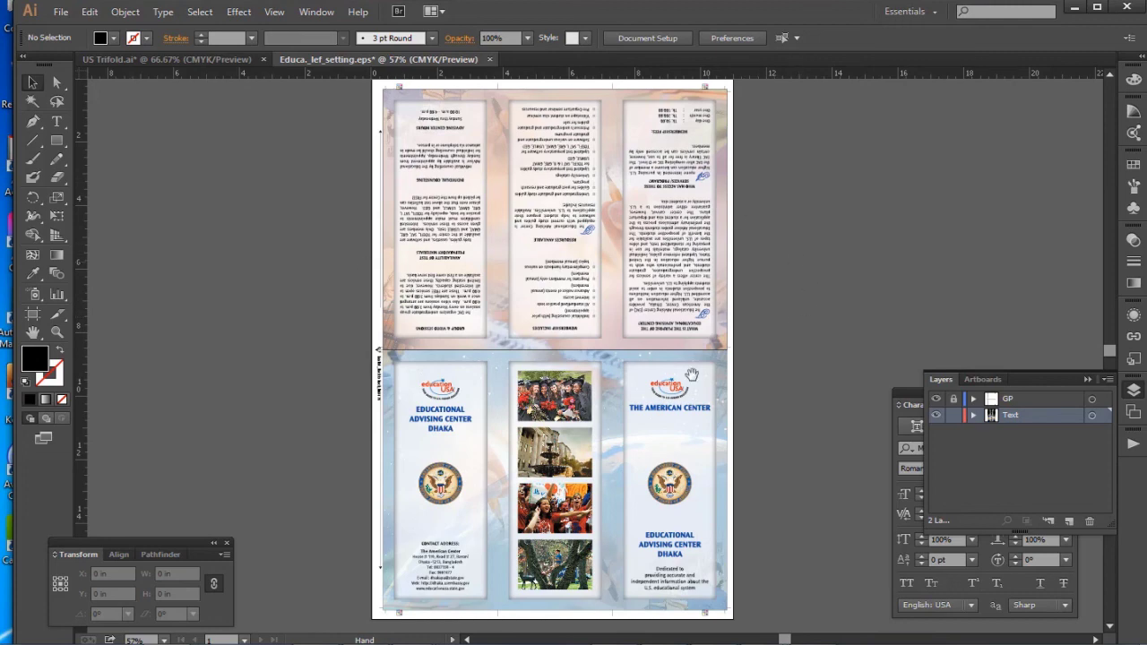
{"action": "left_click", "coordinate": [554, 396]}
{"action": "left_click", "coordinate": [568, 295]}
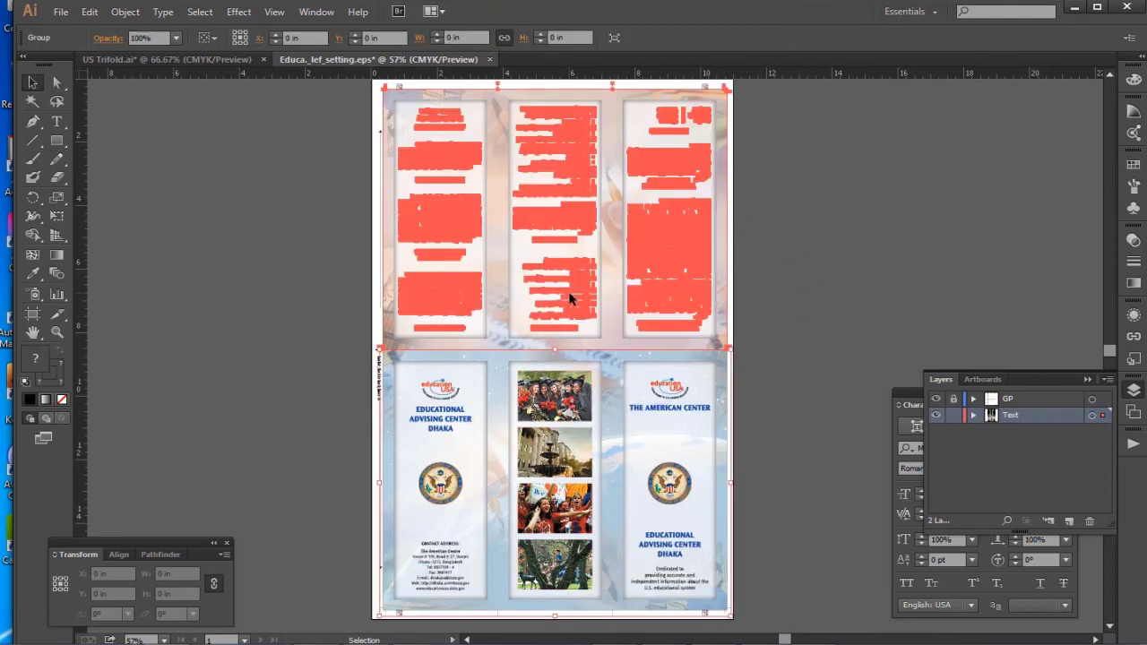
{"action": "left_click", "coordinate": [781, 224]}
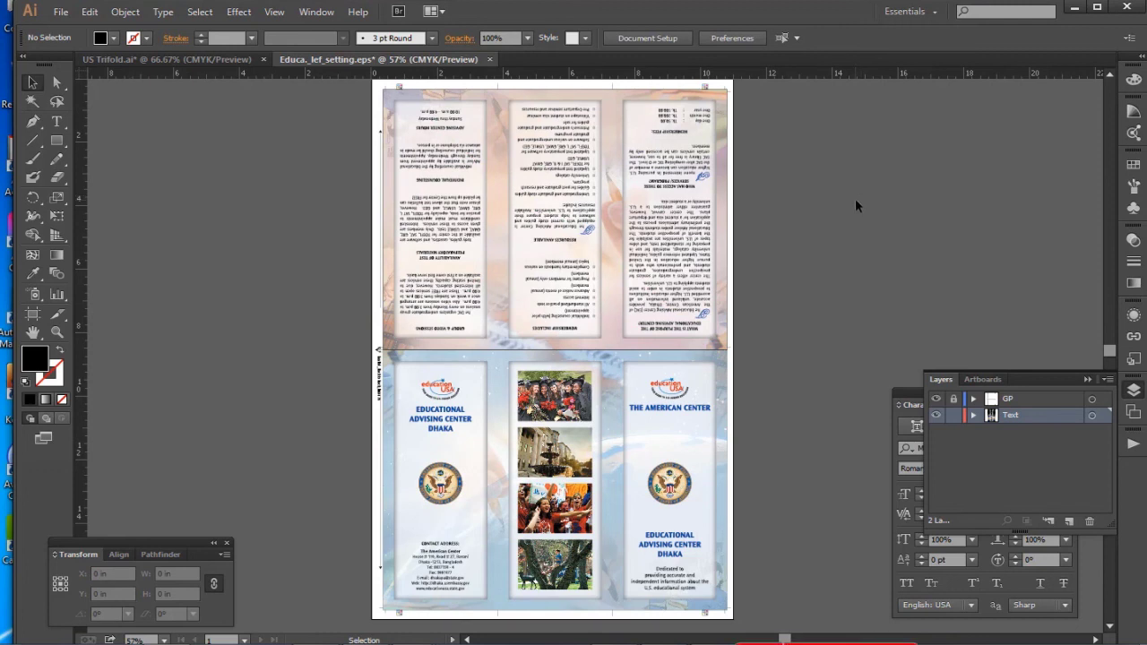
Select the front and back artwork together to review the complete single-sheet layout
{"action": "left_click_drag", "start_coordinate": [843, 187], "coordinate": [547, 403]}
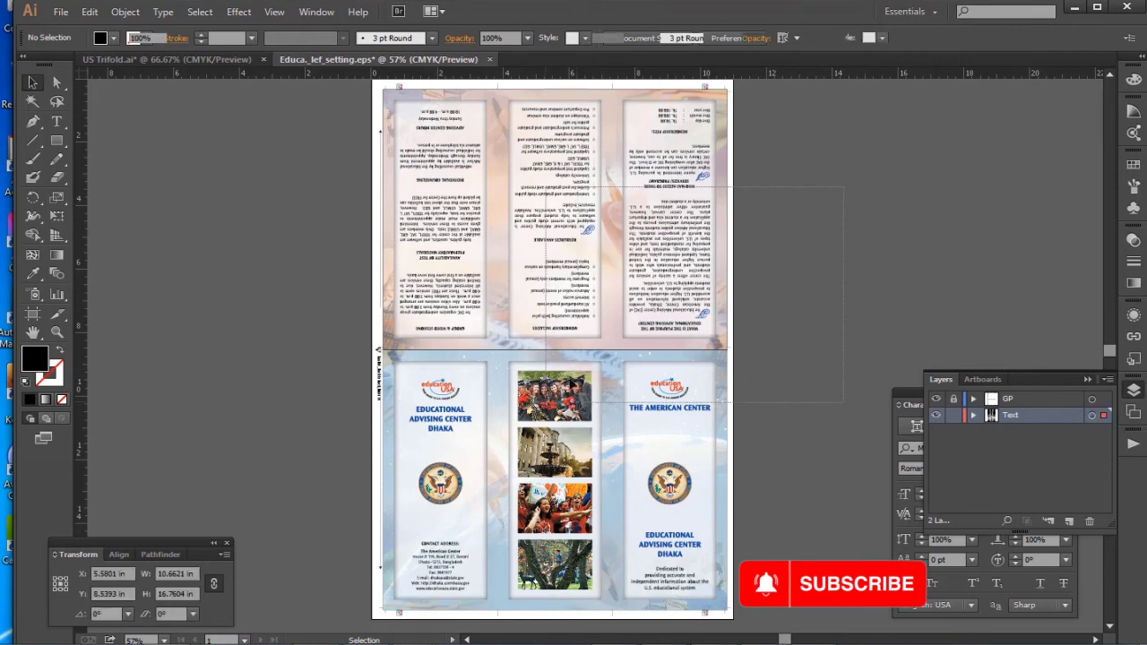
{"action": "left_click", "coordinate": [769, 258]}
{"action": "left_click_drag", "start_coordinate": [818, 175], "coordinate": [563, 481]}
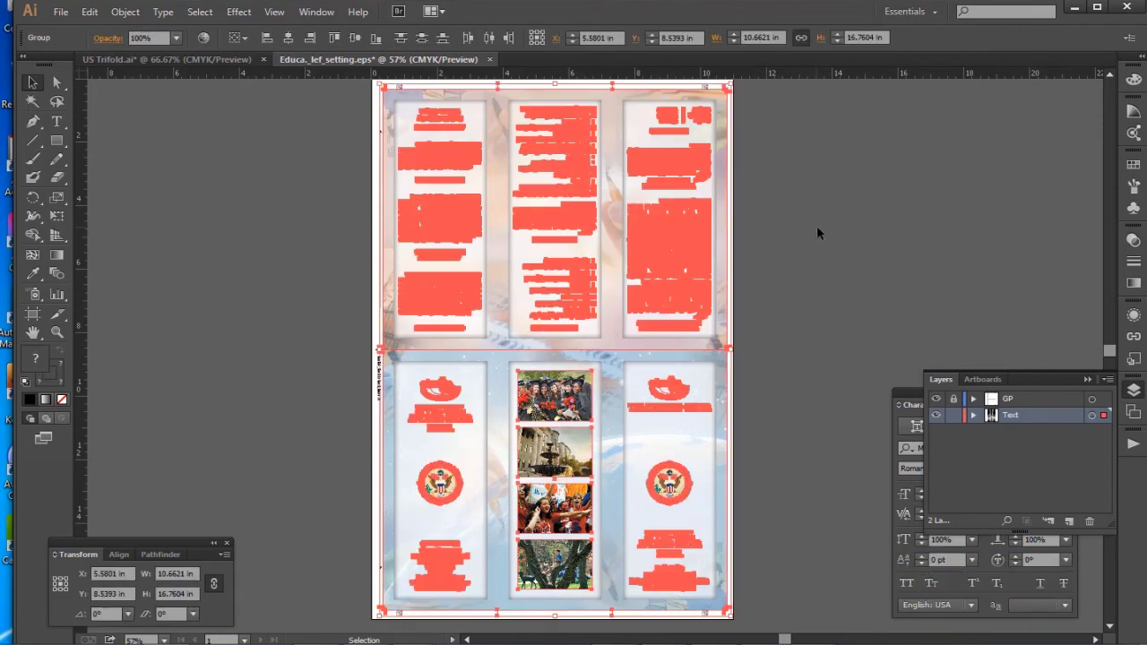
{"action": "left_click", "coordinate": [825, 226]}
{"action": "left_click_drag", "start_coordinate": [841, 219], "coordinate": [471, 439]}
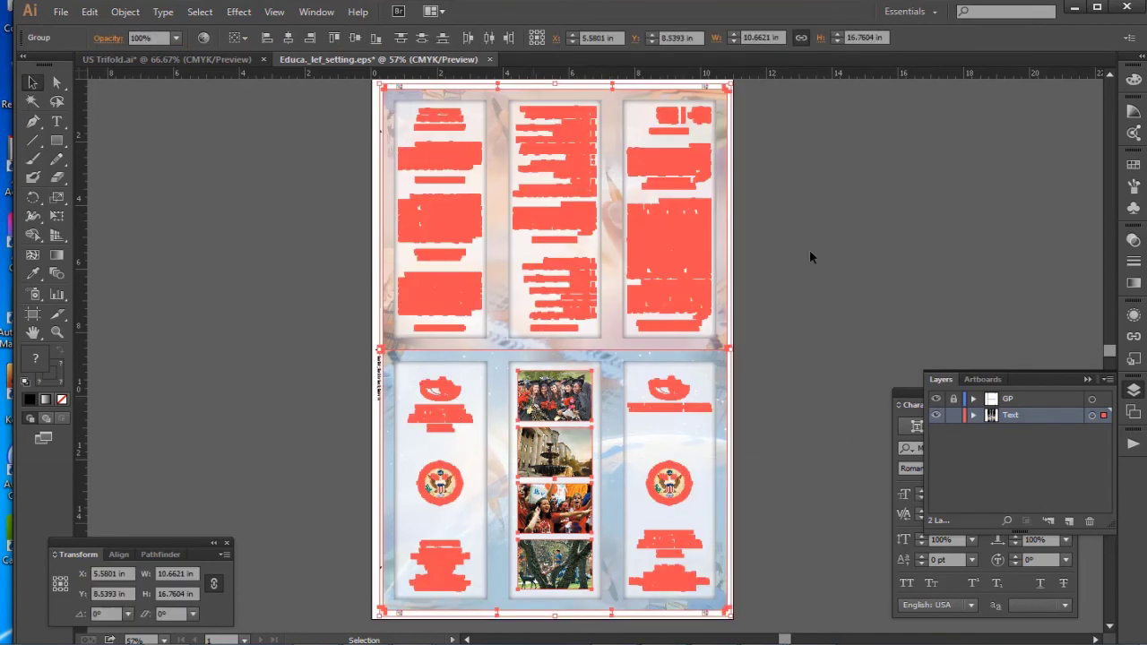